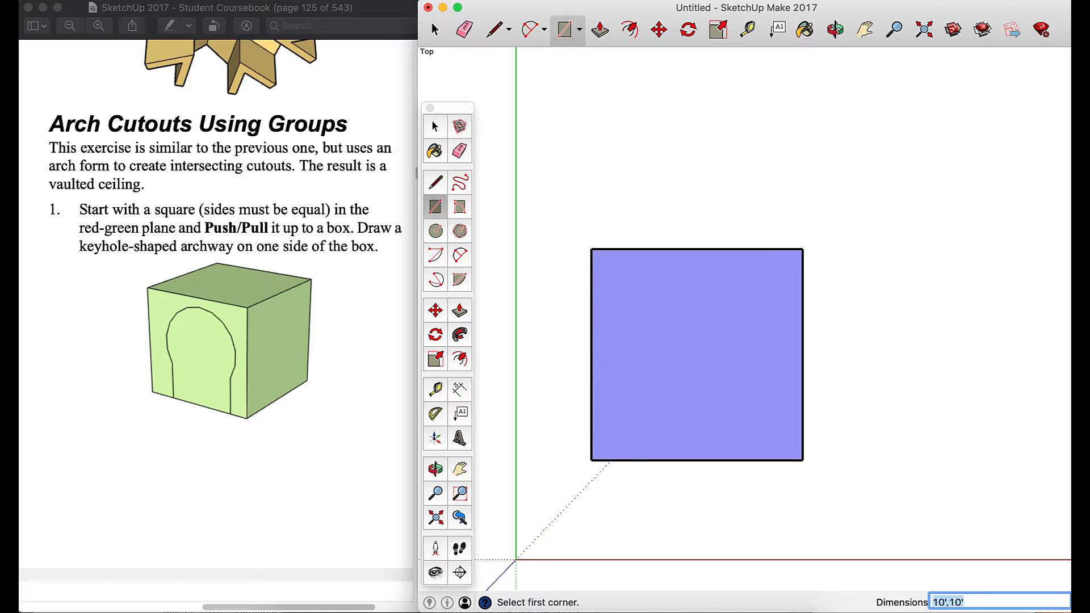
# Push/Pull the square face upward to form a box with a height of 10'
pyautogui.click(835, 30)
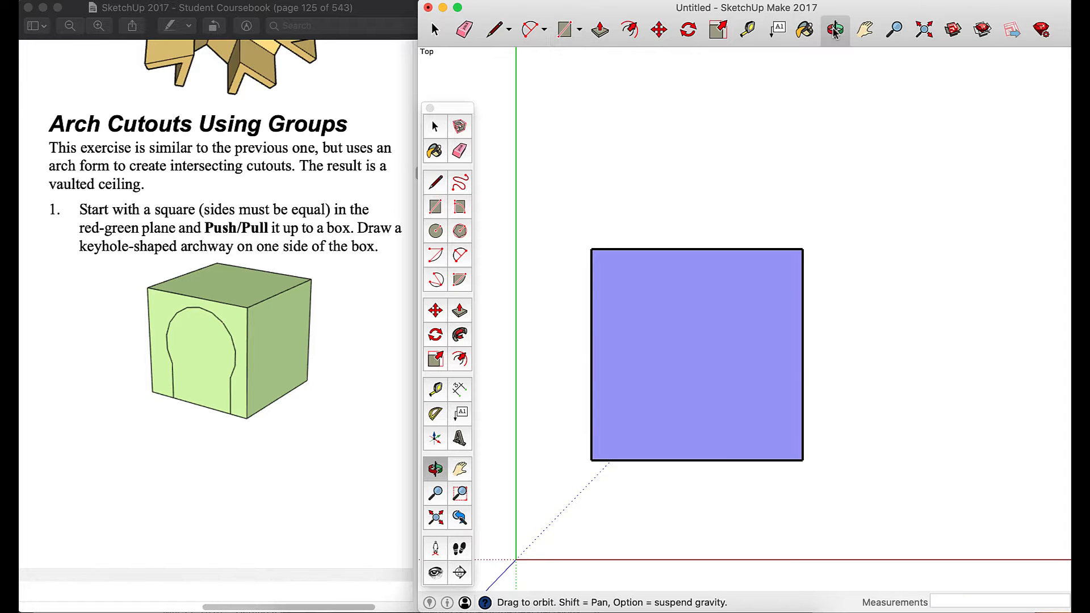
pyautogui.moveTo(806, 464); pyautogui.dragTo(700, 166)
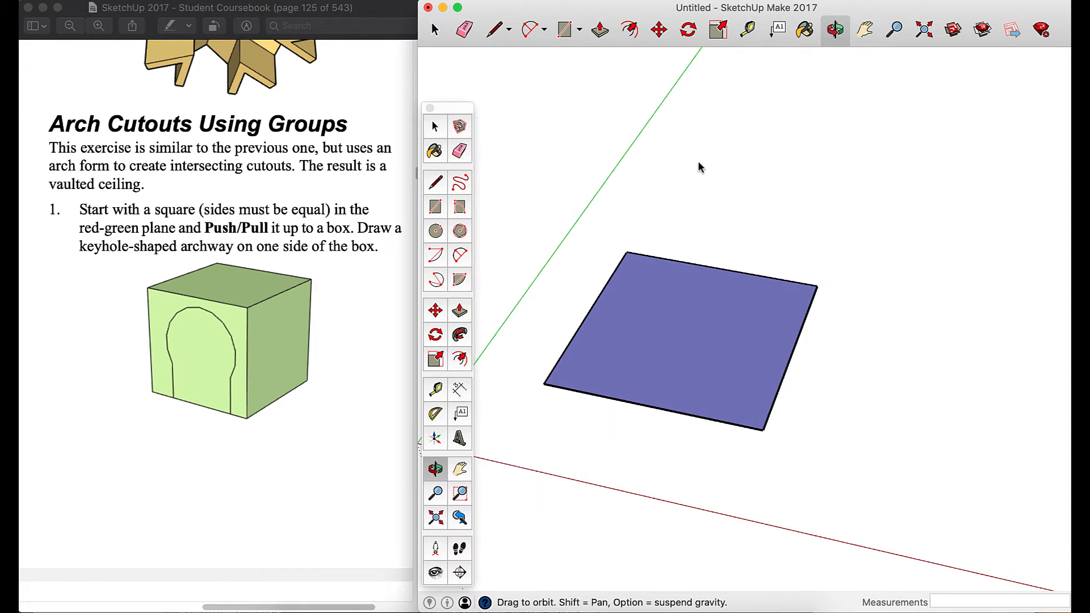
pyautogui.click(599, 31)
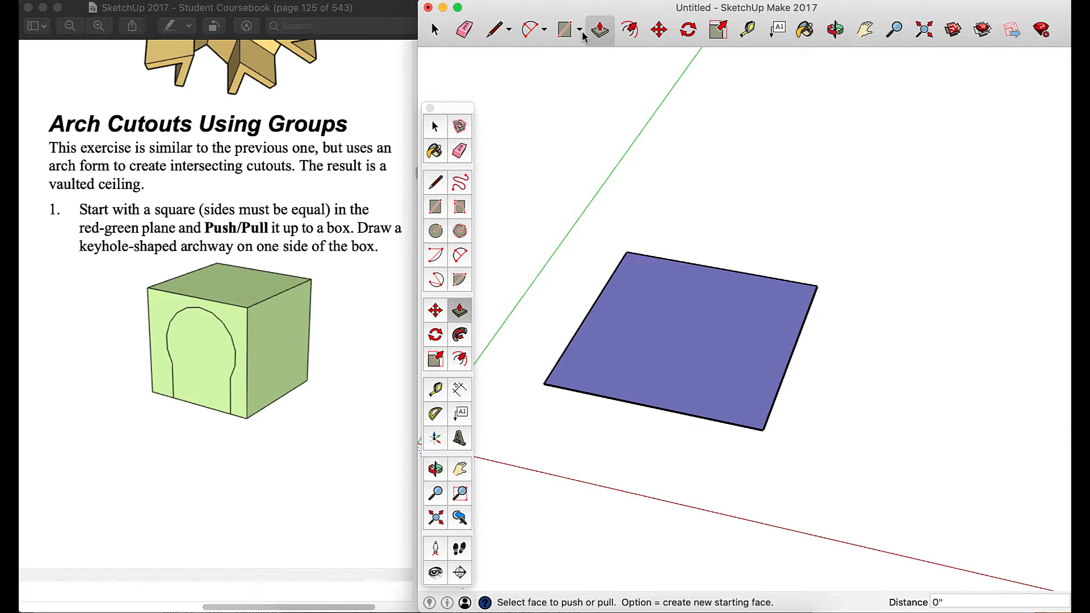
pyautogui.click(694, 358)
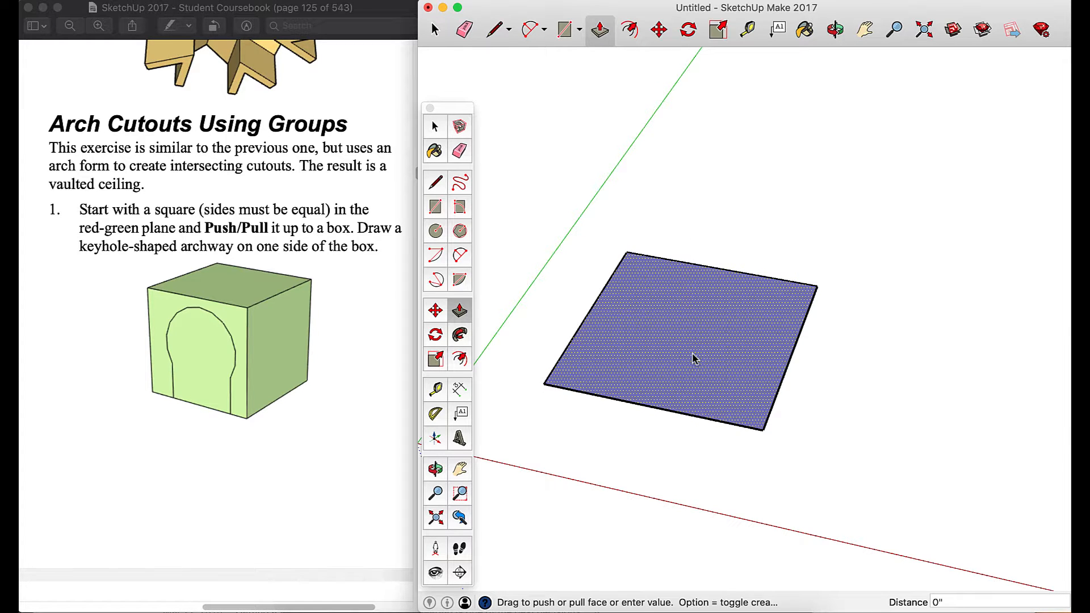
pyautogui.click(693, 227)
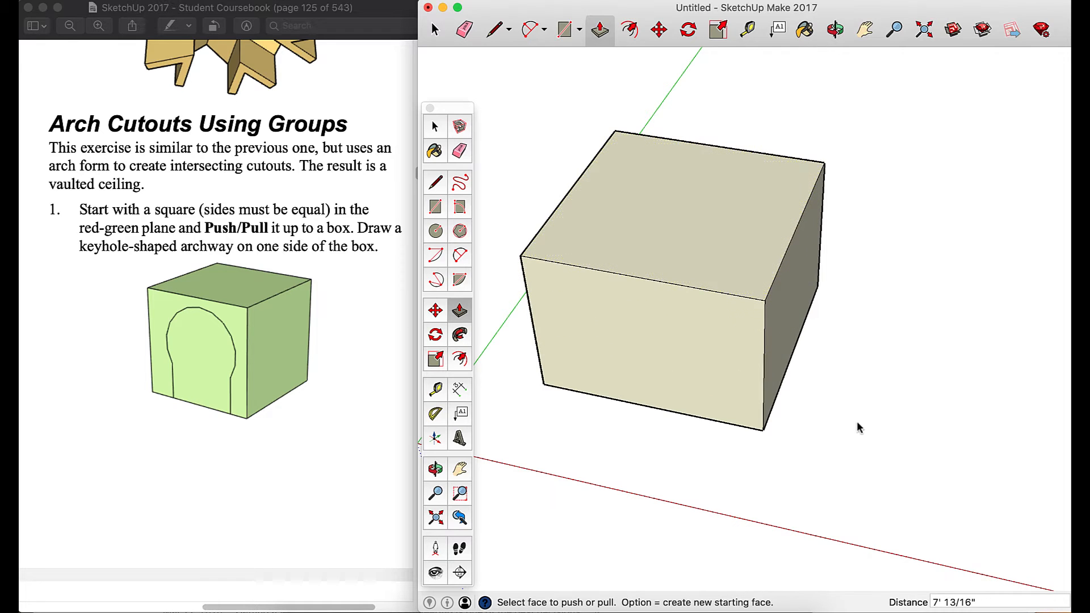
pyautogui.click(964, 601)
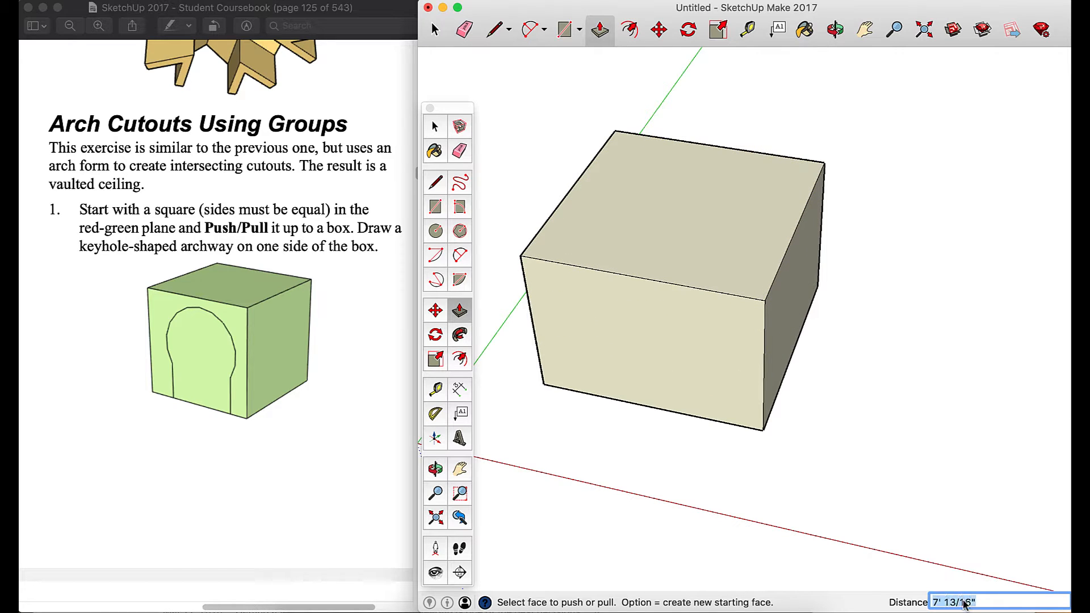
pyautogui.write('10')
pyautogui.press('Return')
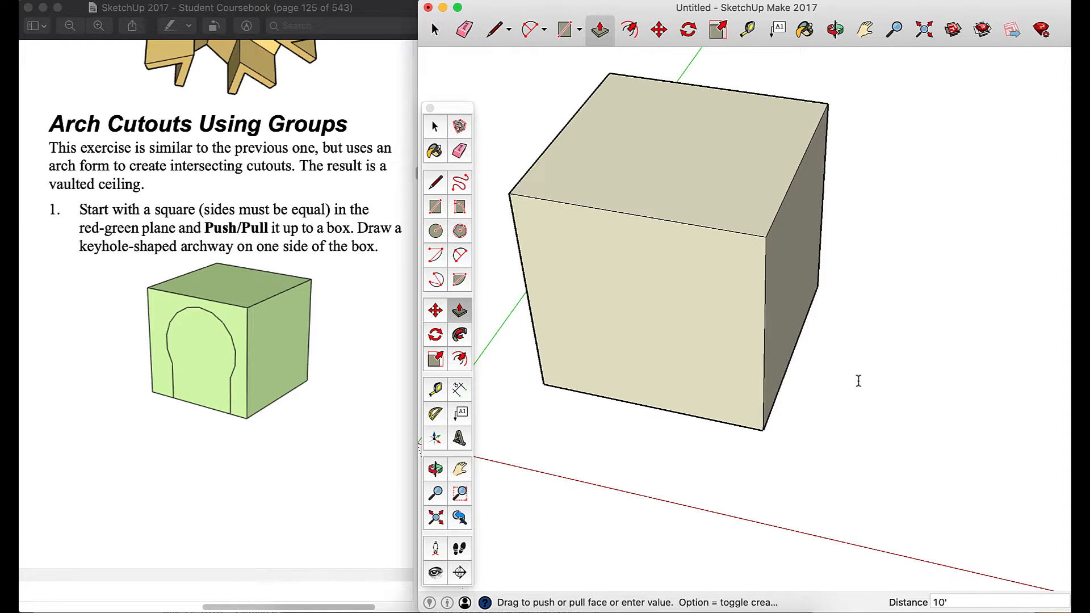
# Draw a doorway rectangle on the box's front face, rising from its bottom edge to about mid-height
pyautogui.scroll(-4, 349, 373)
pyautogui.scroll(3, 349, 373)
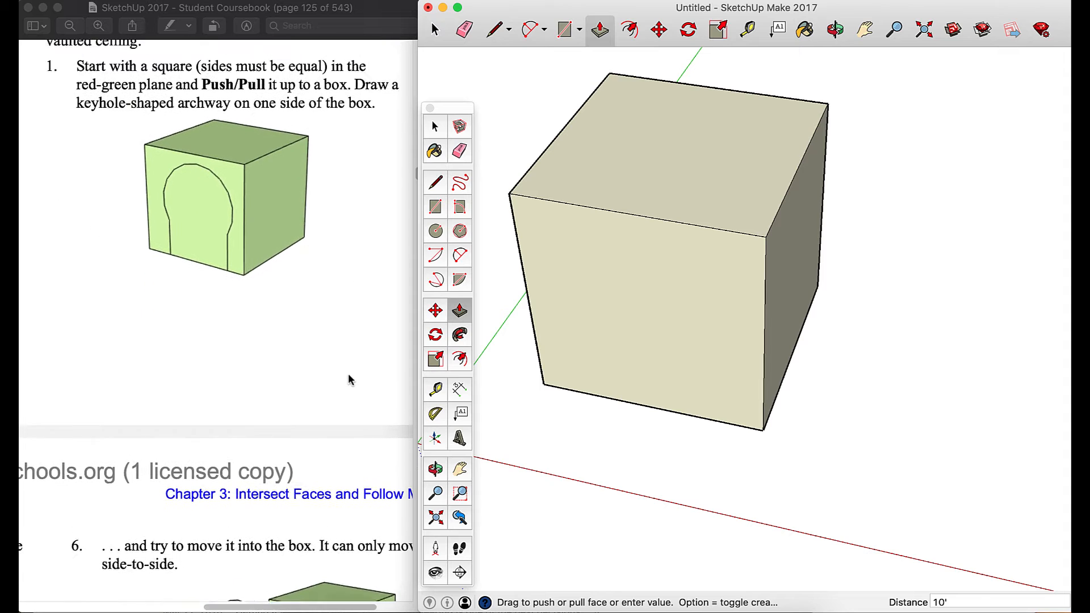
pyautogui.hscroll(1, 349, 373)
pyautogui.hscroll(-3, 349, 377)
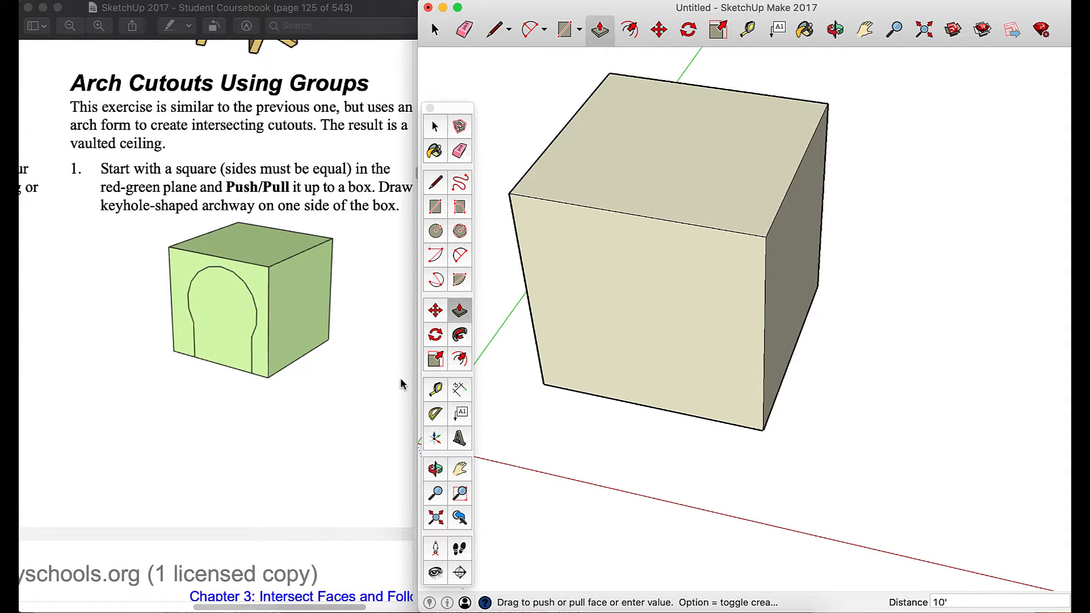
pyautogui.click(570, 31)
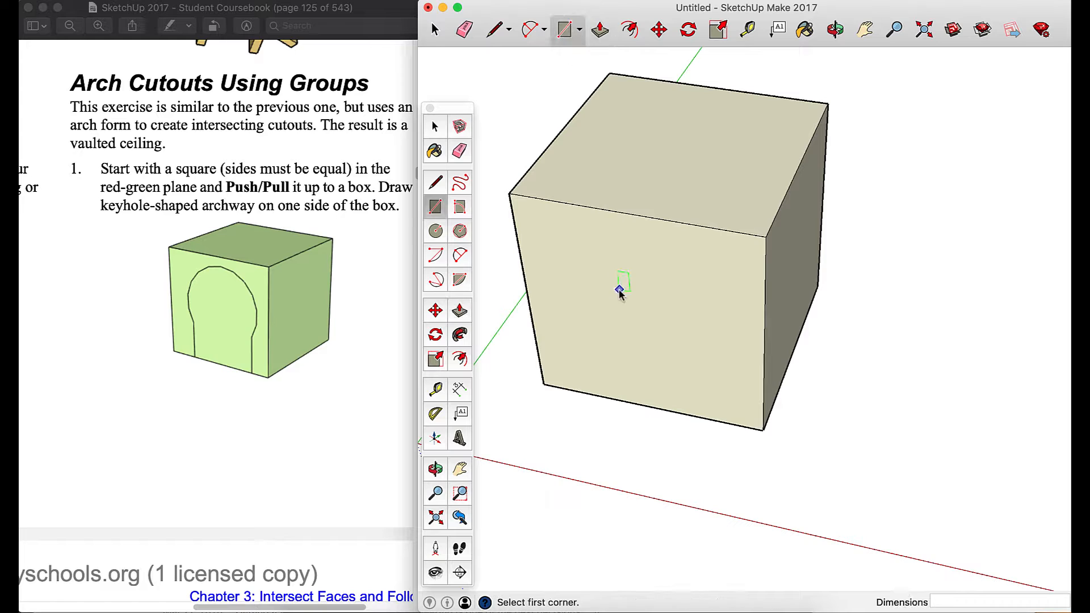
pyautogui.click(586, 392)
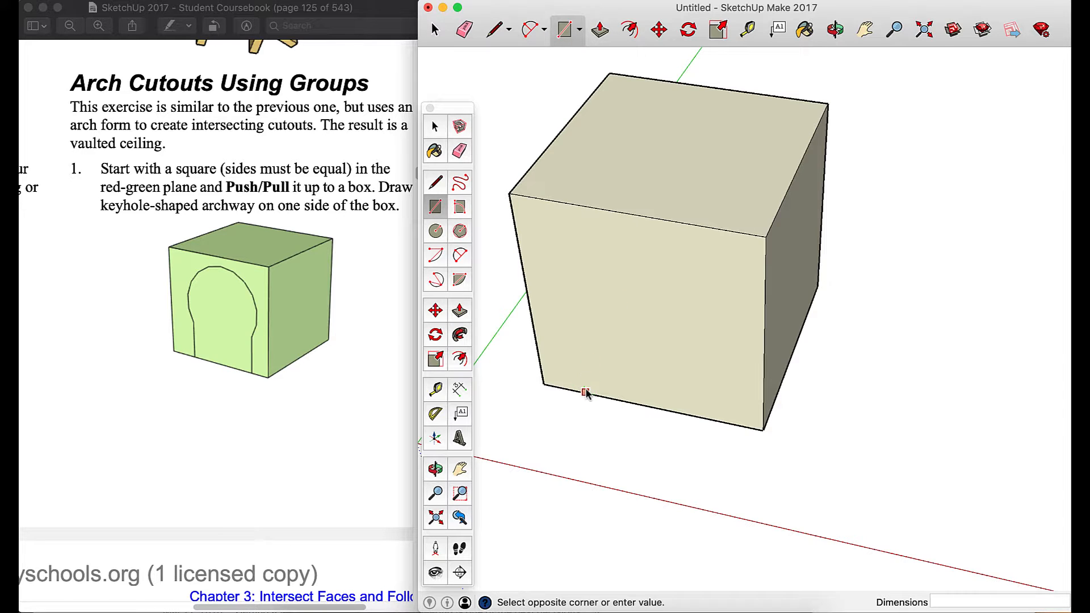
pyautogui.click(695, 335)
# Draw a two-point arc with a bulge of about 4' 9" over the rectangle's top corners and erase the line between them
pyautogui.click(528, 31)
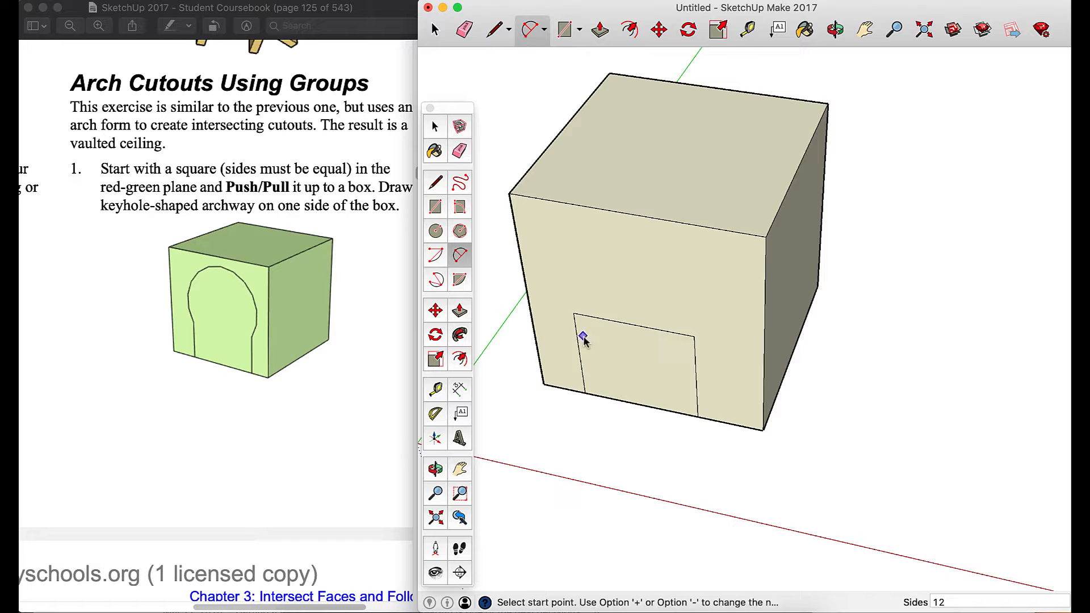
pyautogui.click(573, 313)
pyautogui.click(695, 336)
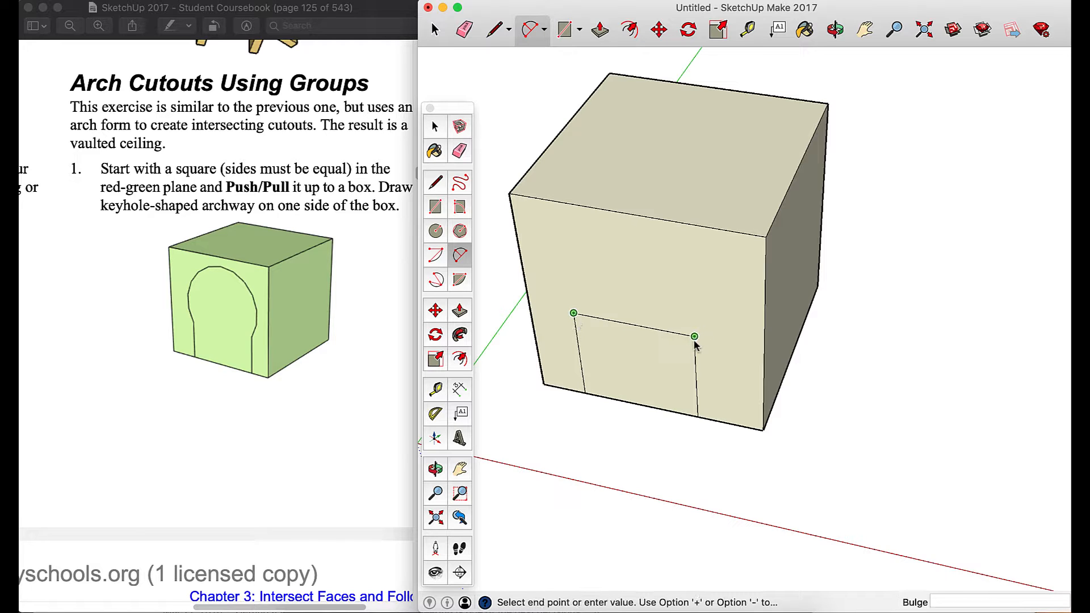
pyautogui.click(694, 245)
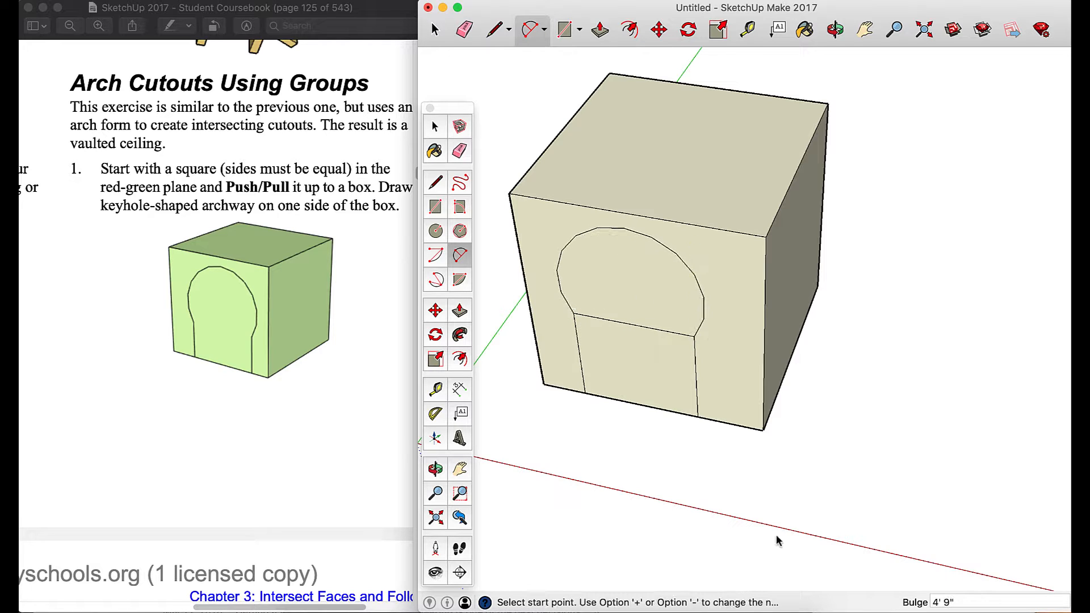
pyautogui.click(464, 28)
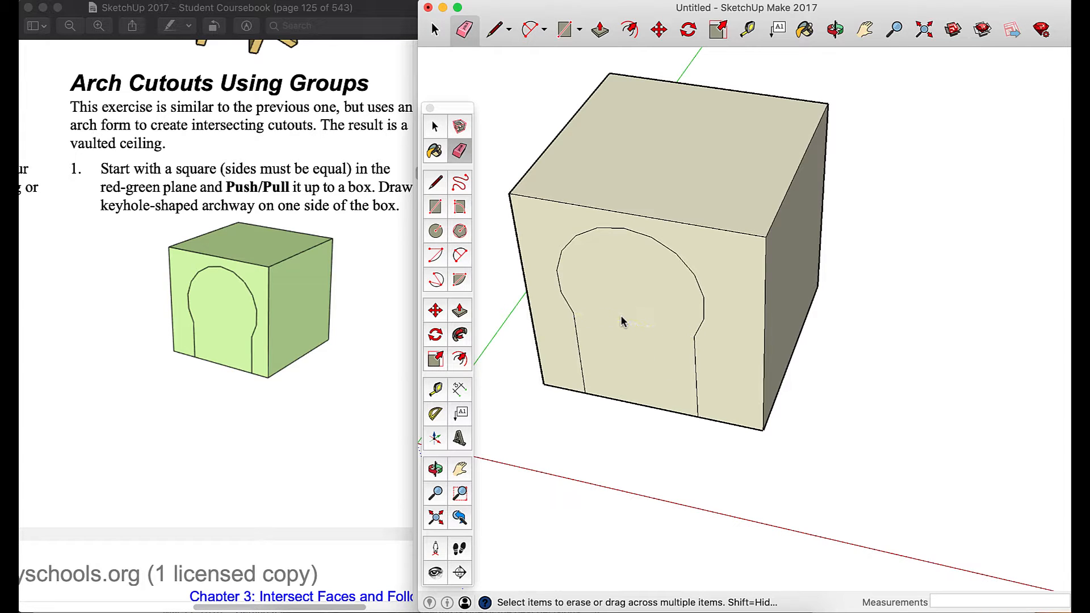
# Center the keyhole arch face on the front of the box by moving its bottom midpoint in line with the top edge's midpoint
pyautogui.click(835, 30)
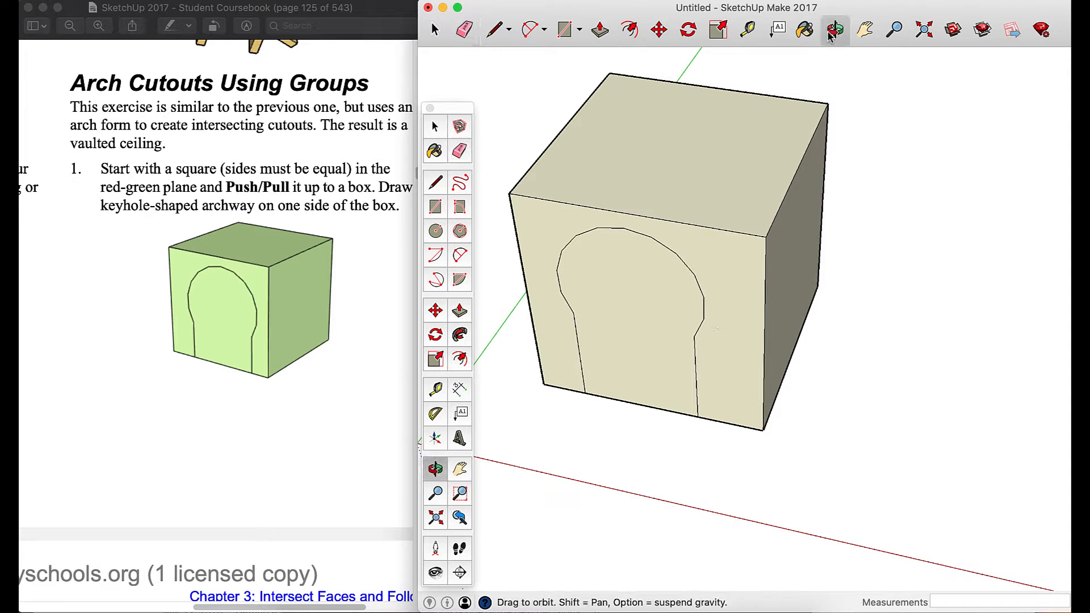
pyautogui.moveTo(653, 418); pyautogui.dragTo(748, 278)
pyautogui.scroll(-15, 326, 384)
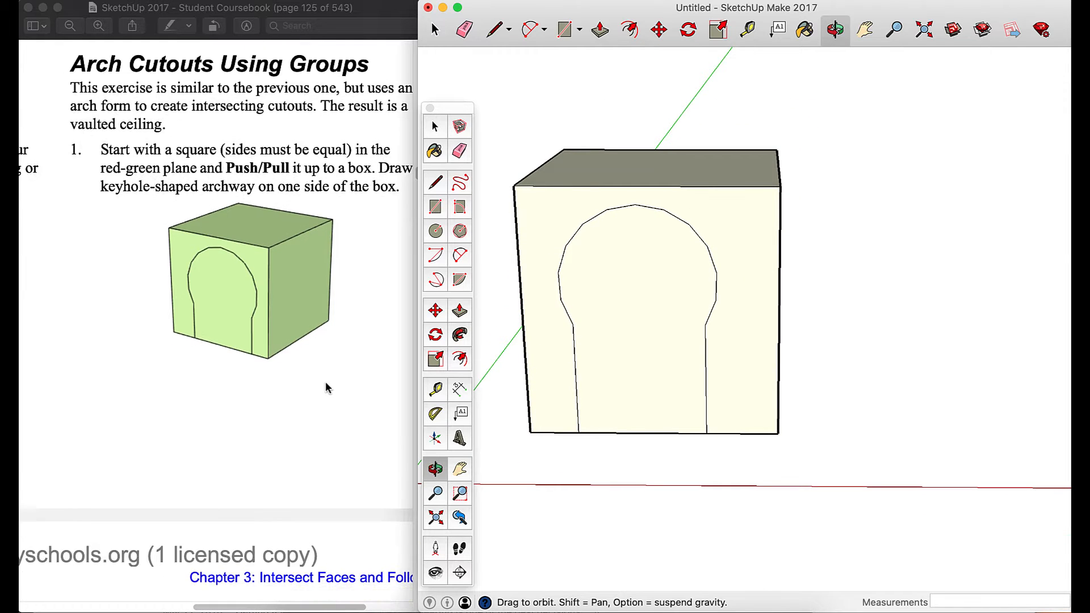
pyautogui.scroll(-2, 325, 388)
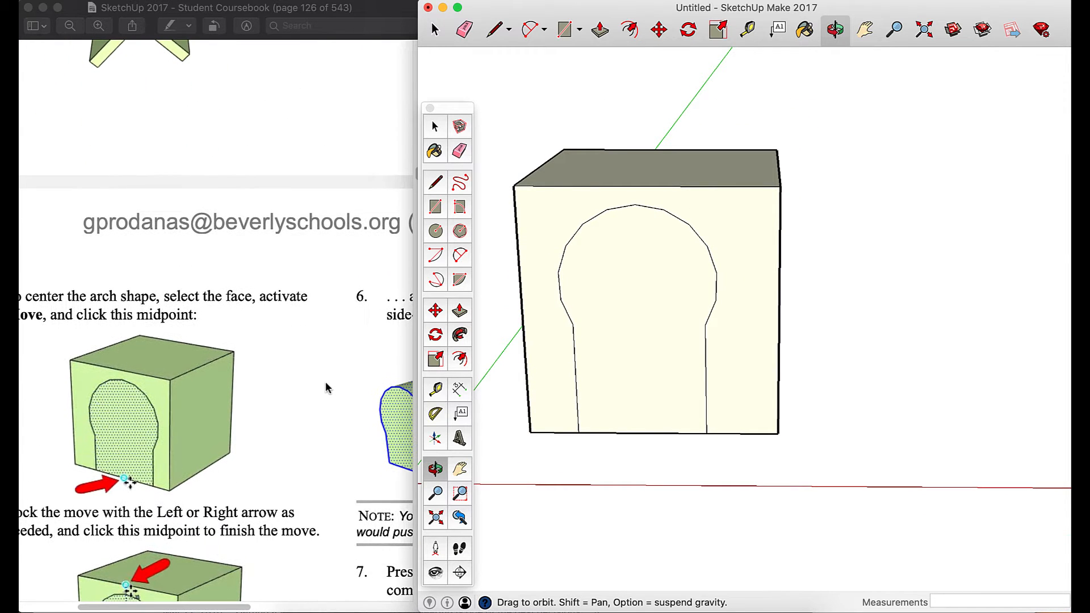
pyautogui.click(435, 29)
pyautogui.click(646, 334)
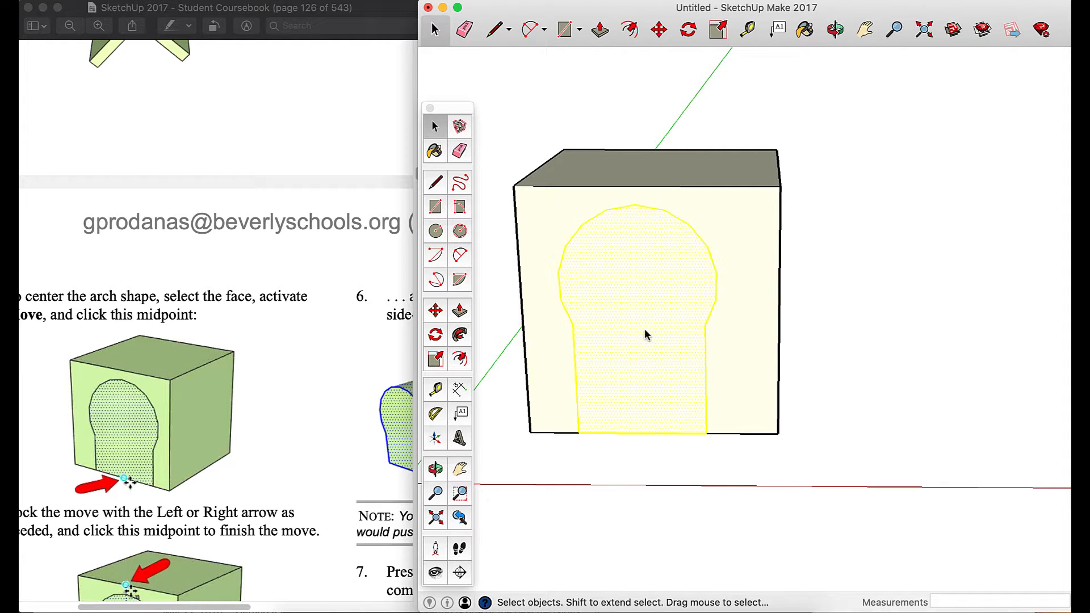
pyautogui.click(877, 368)
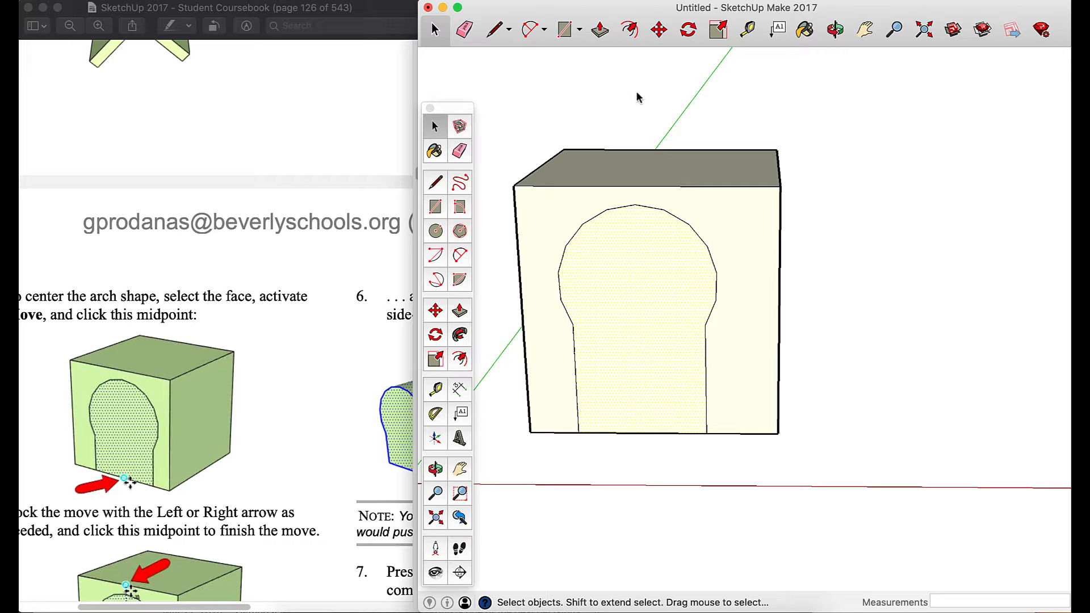
pyautogui.click(659, 32)
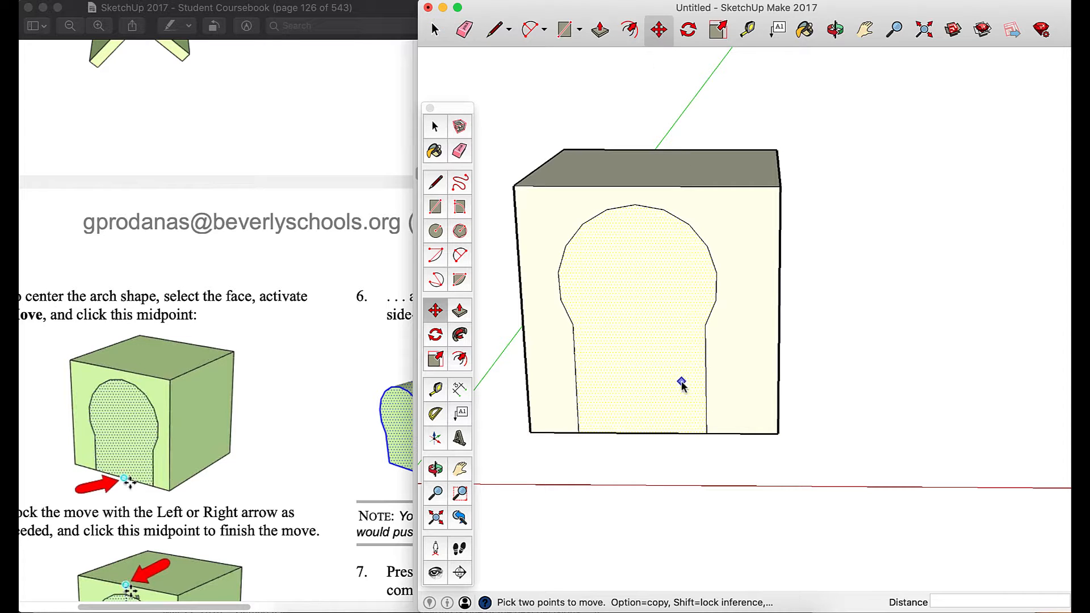
pyautogui.click(643, 435)
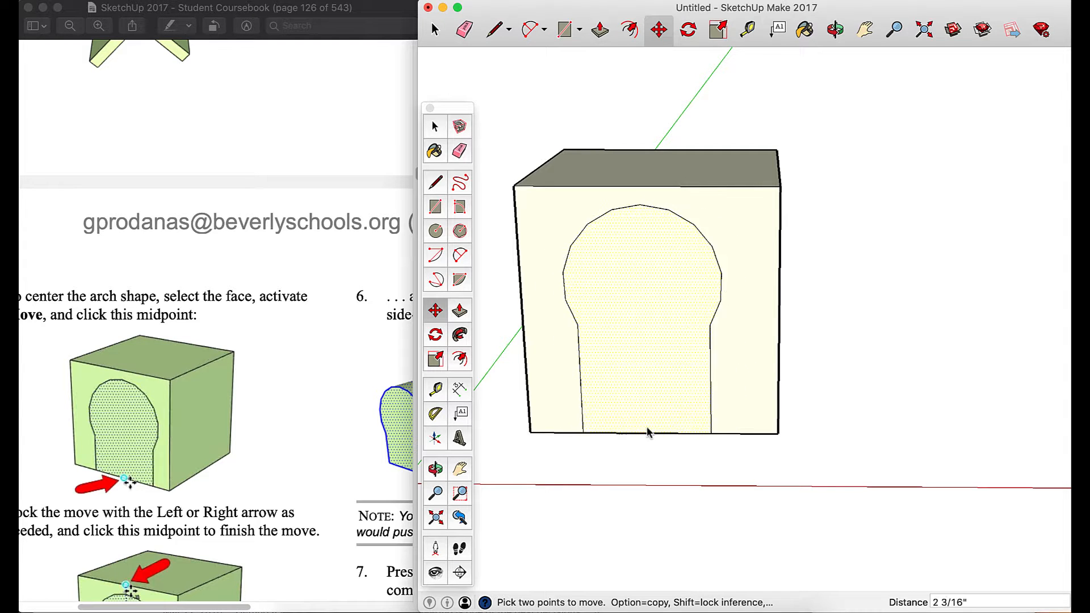
pyautogui.click(647, 187)
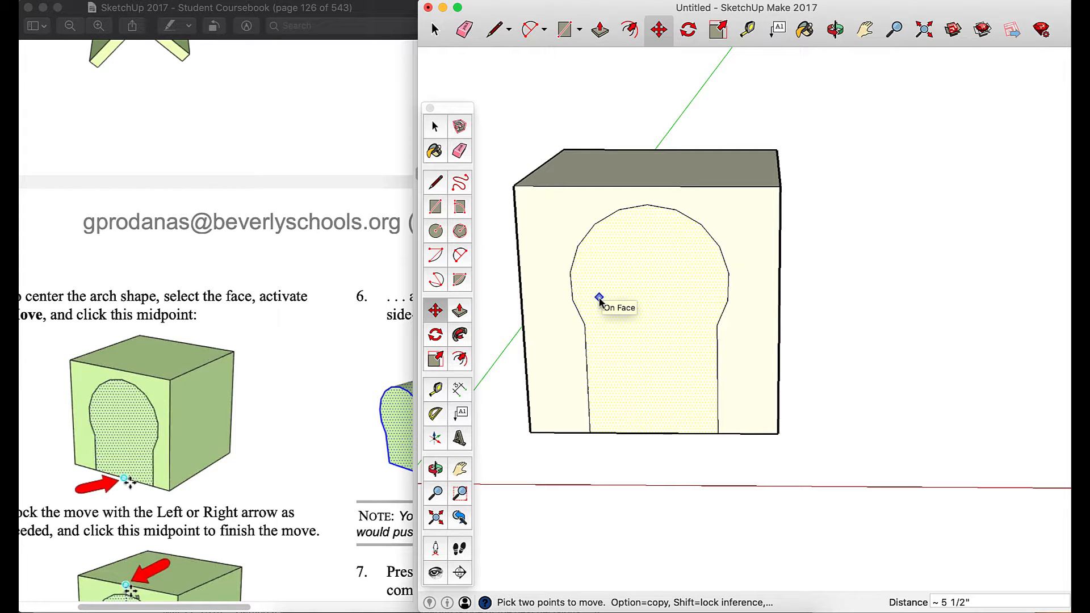
# Push/Pull the keyhole arch face outward from the box by about 18' 5"
pyautogui.scroll(-5, 215, 433)
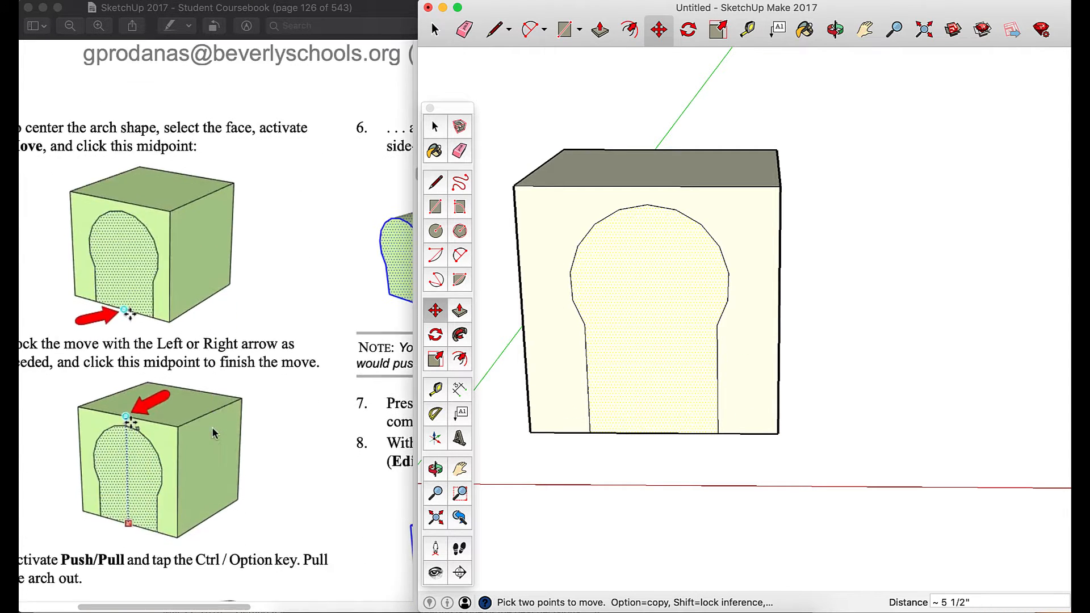
pyautogui.scroll(-8, 215, 434)
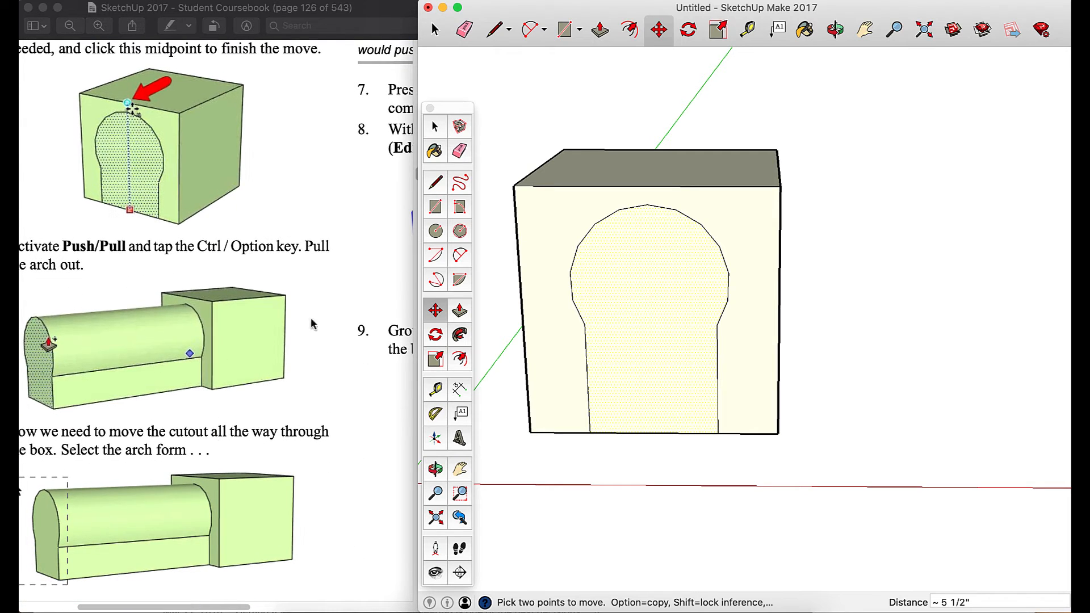
pyautogui.click(836, 30)
pyautogui.moveTo(827, 195); pyautogui.dragTo(670, 366)
pyautogui.scroll(-2, 669, 366)
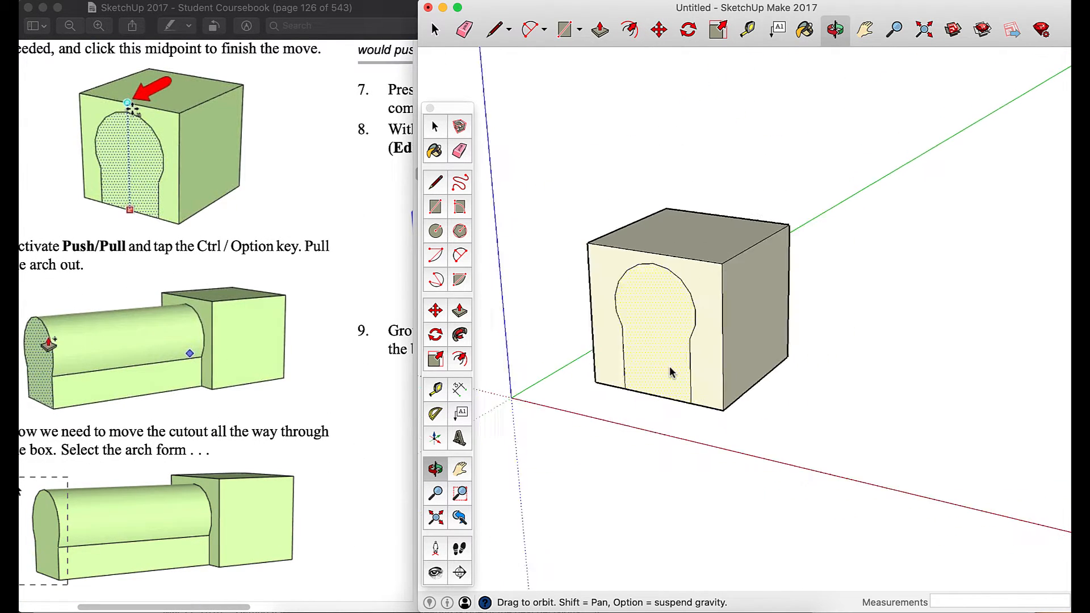
pyautogui.click(865, 29)
pyautogui.moveTo(769, 219); pyautogui.dragTo(907, 206)
pyautogui.click(600, 30)
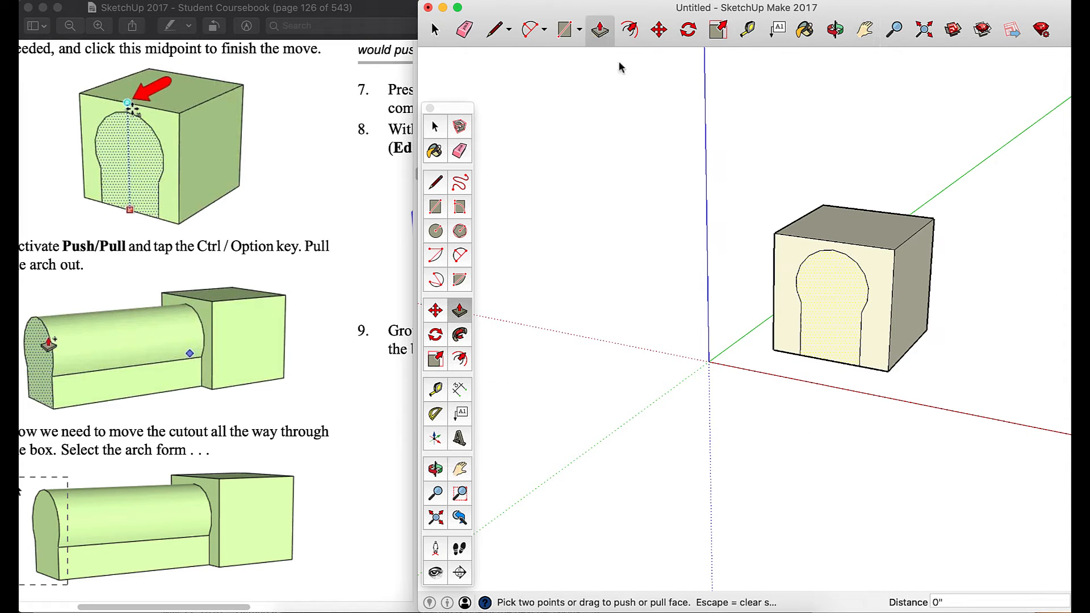
pyautogui.click(842, 322)
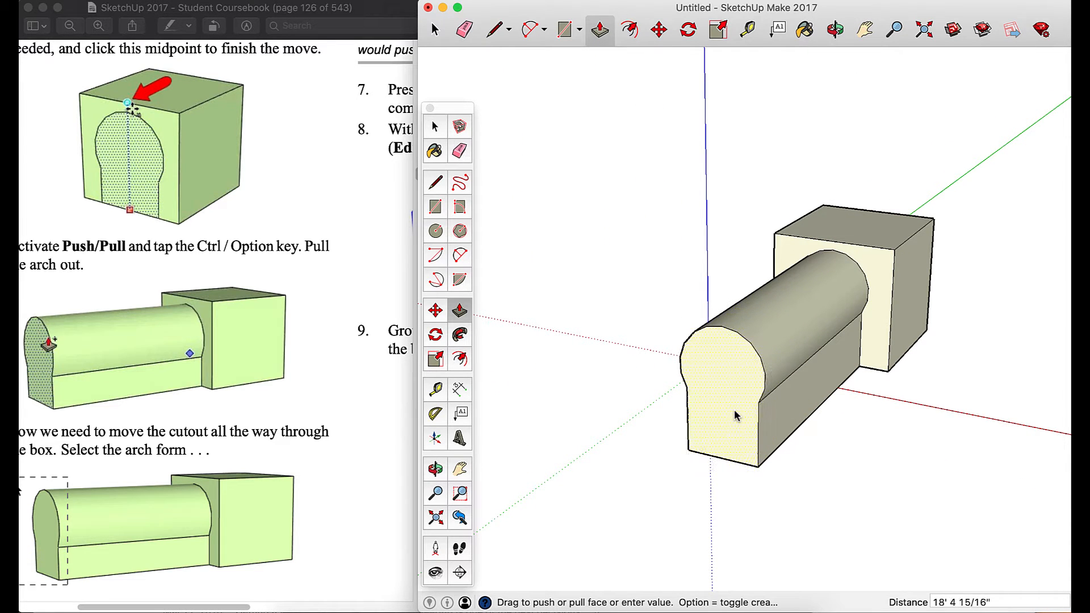
pyautogui.click(734, 411)
# Draw a line across the underside where the arch form meets the box, separating their bottom faces
pyautogui.click(836, 30)
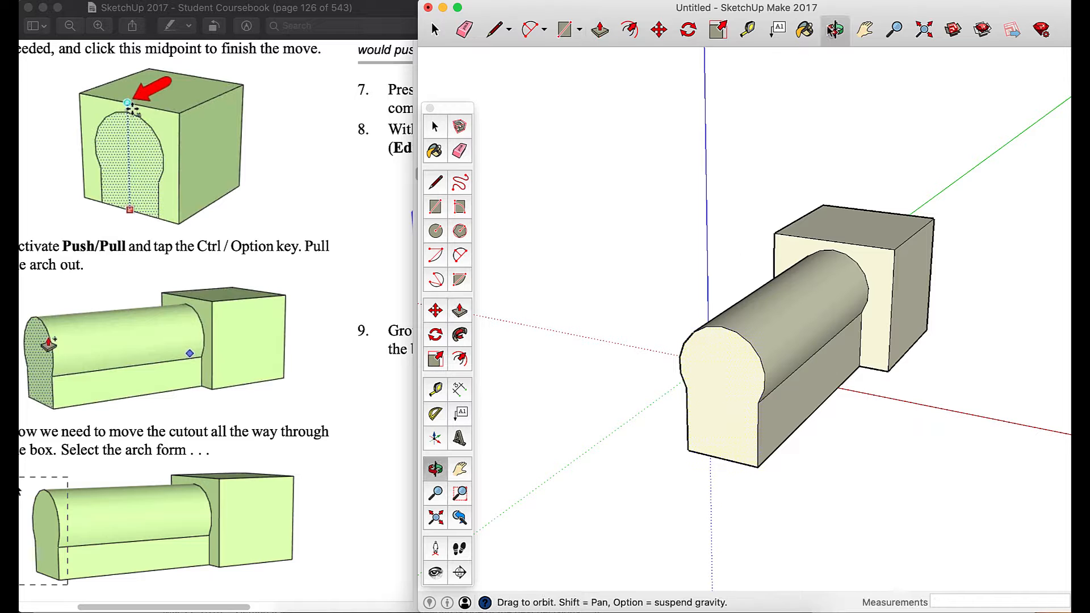
pyautogui.moveTo(872, 363); pyautogui.dragTo(759, 132)
pyautogui.moveTo(861, 464); pyautogui.dragTo(877, 431)
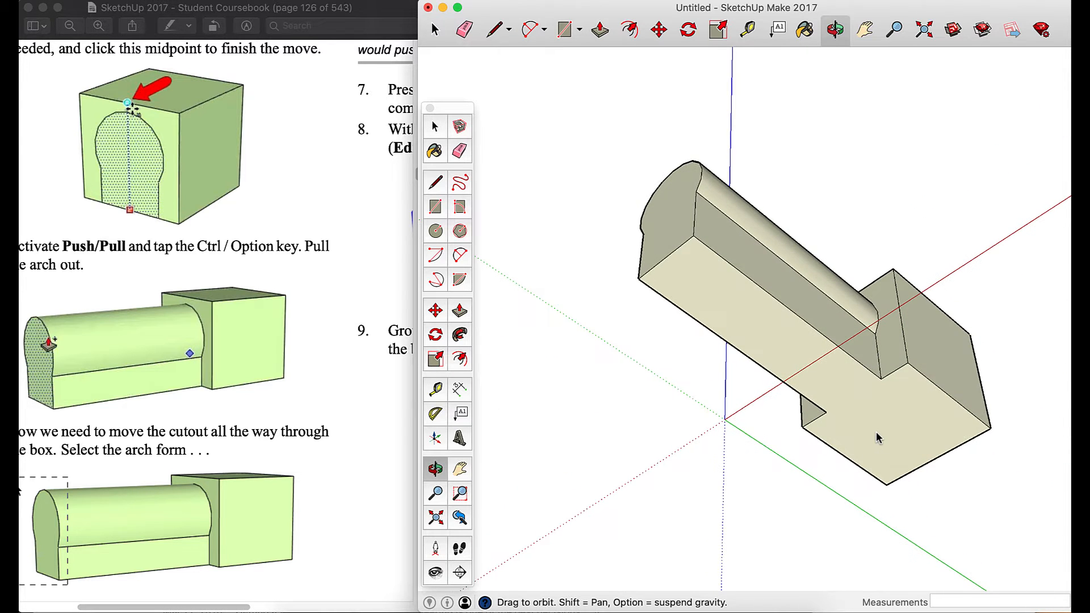
pyautogui.click(492, 36)
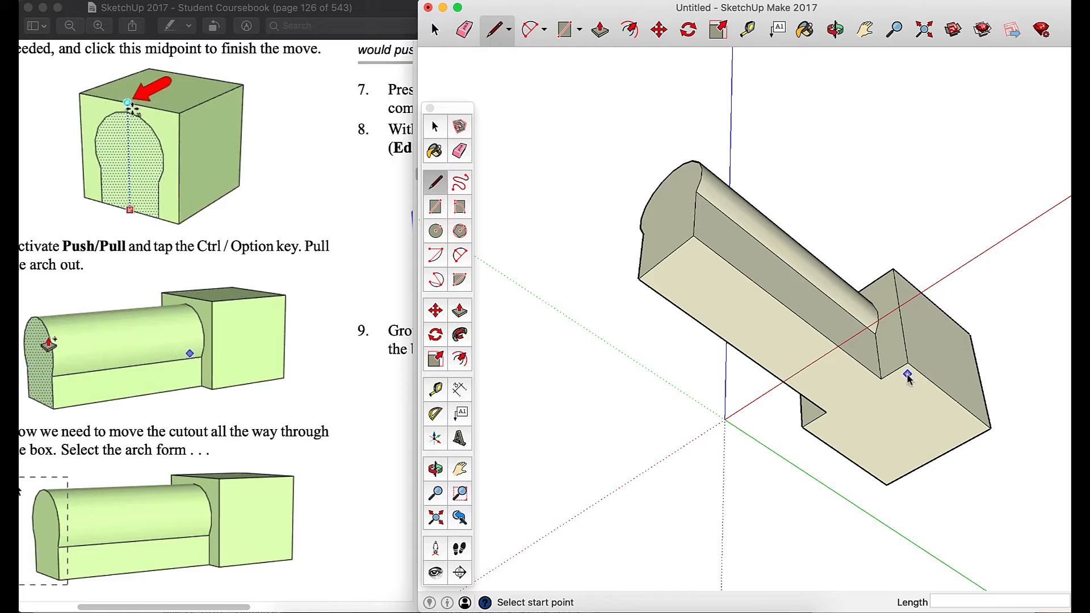
pyautogui.click(881, 385)
pyautogui.click(825, 415)
# Select all of the arch form's faces and edges, leaving the box unselected
pyautogui.click(835, 30)
pyautogui.moveTo(419, 253); pyautogui.dragTo(440, 253)
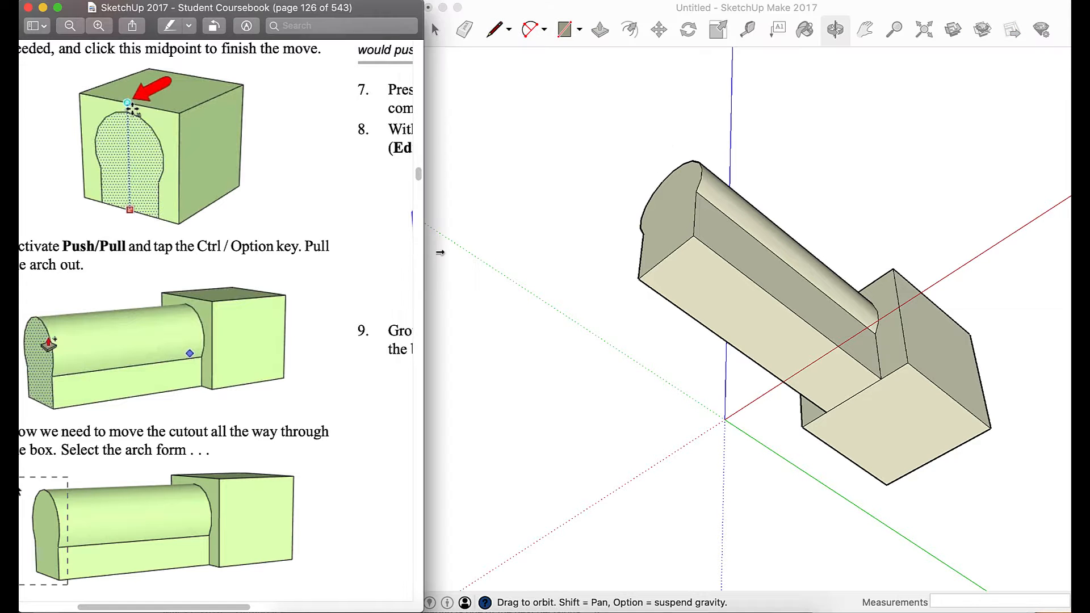
pyautogui.scroll(-3, 307, 307)
pyautogui.hscroll(-3, 307, 307)
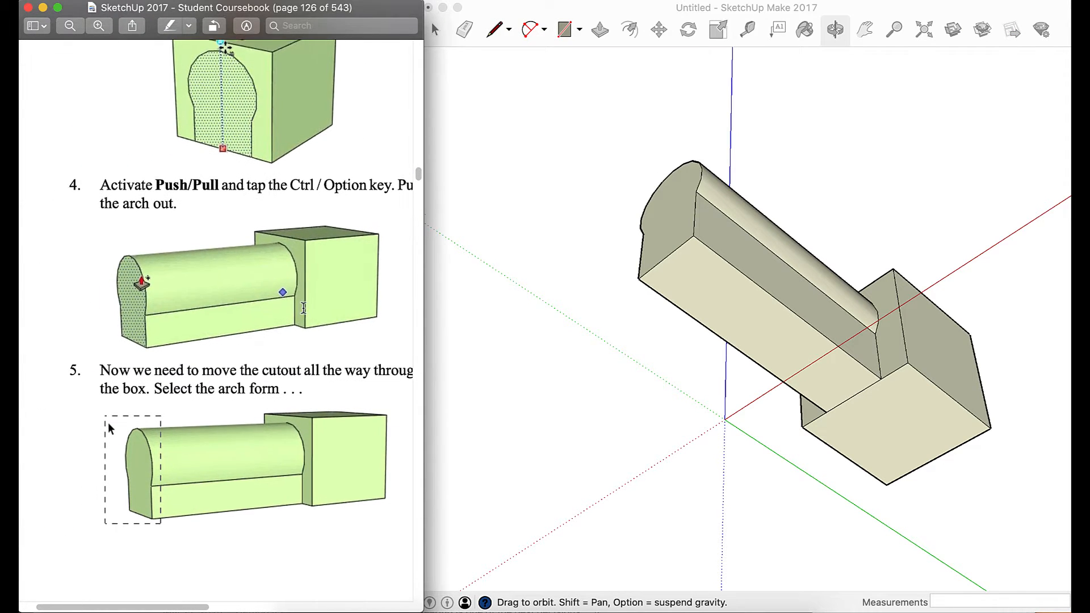
pyautogui.click(838, 49)
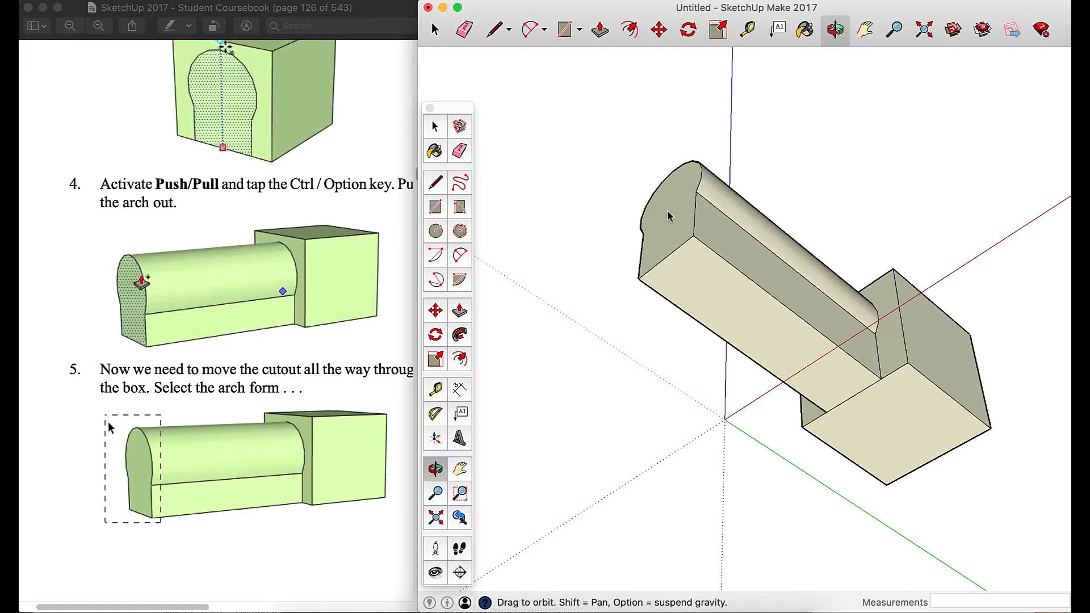
pyautogui.moveTo(667, 210)
pyautogui.mouseDown()
pyautogui.moveTo(737, 365)
pyautogui.moveTo(721, 445)
pyautogui.moveTo(741, 481)
pyautogui.mouseUp()
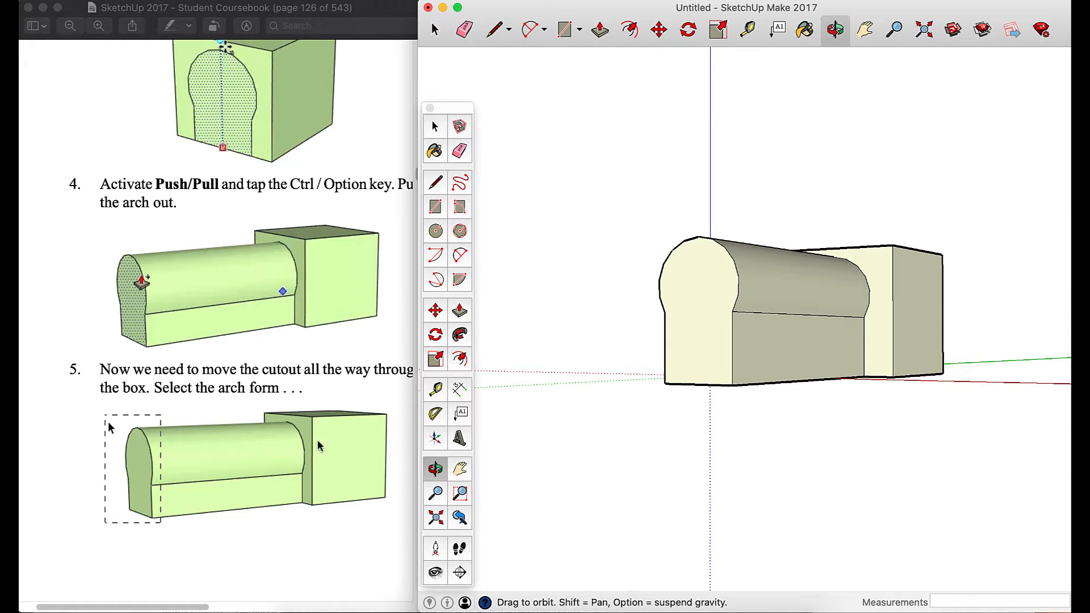
pyautogui.moveTo(591, 399)
pyautogui.mouseDown()
pyautogui.moveTo(538, 458)
pyautogui.moveTo(483, 477)
pyautogui.mouseUp()
pyautogui.moveTo(772, 192)
pyautogui.mouseDown()
pyautogui.moveTo(769, 208)
pyautogui.moveTo(765, 189)
pyautogui.mouseUp()
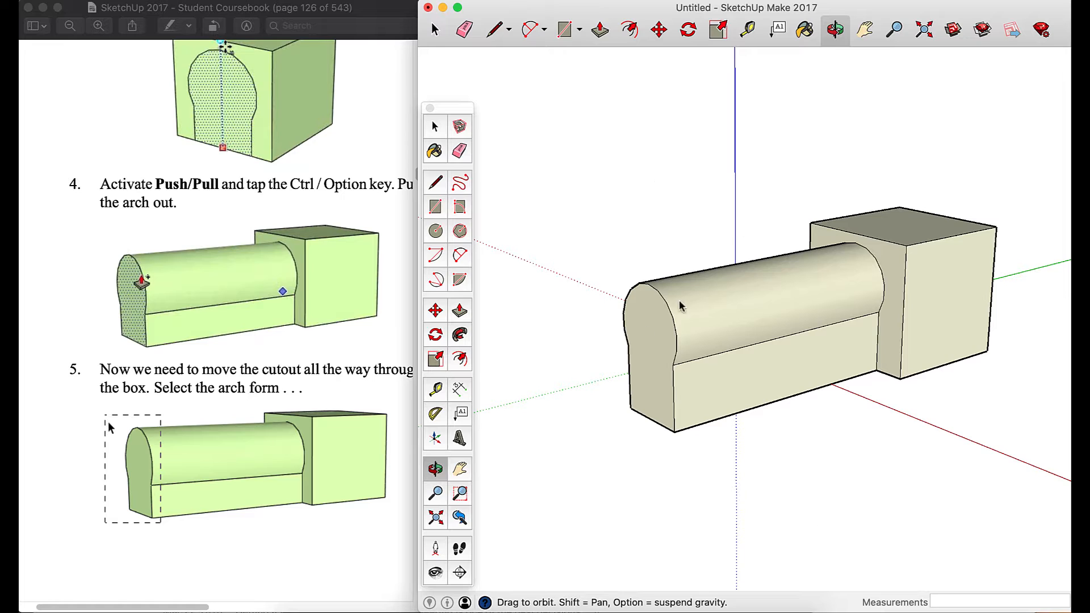
pyautogui.click(437, 32)
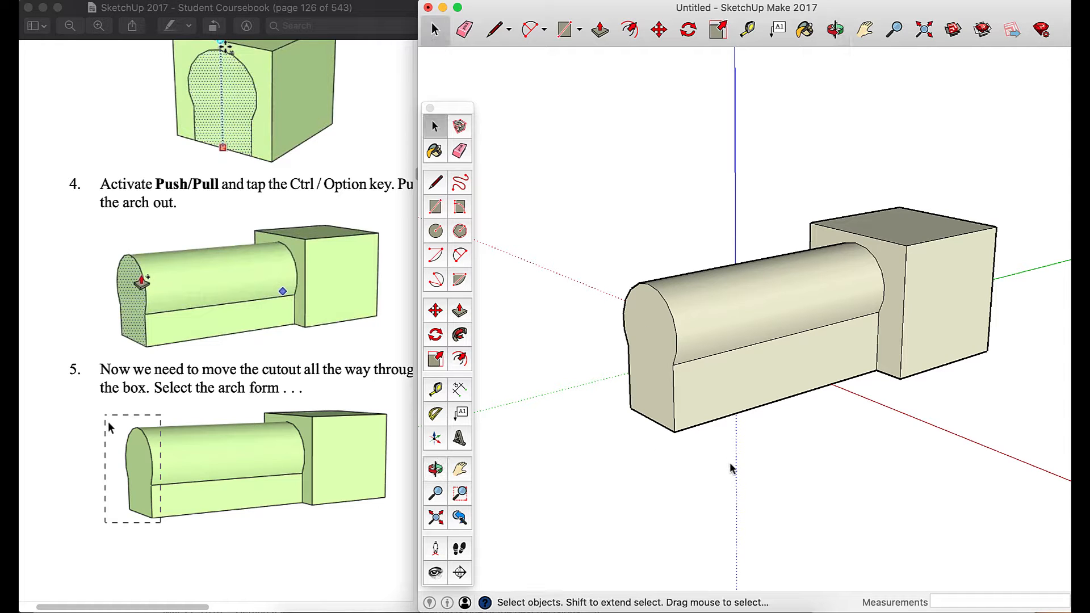
pyautogui.moveTo(726, 484); pyautogui.dragTo(556, 240)
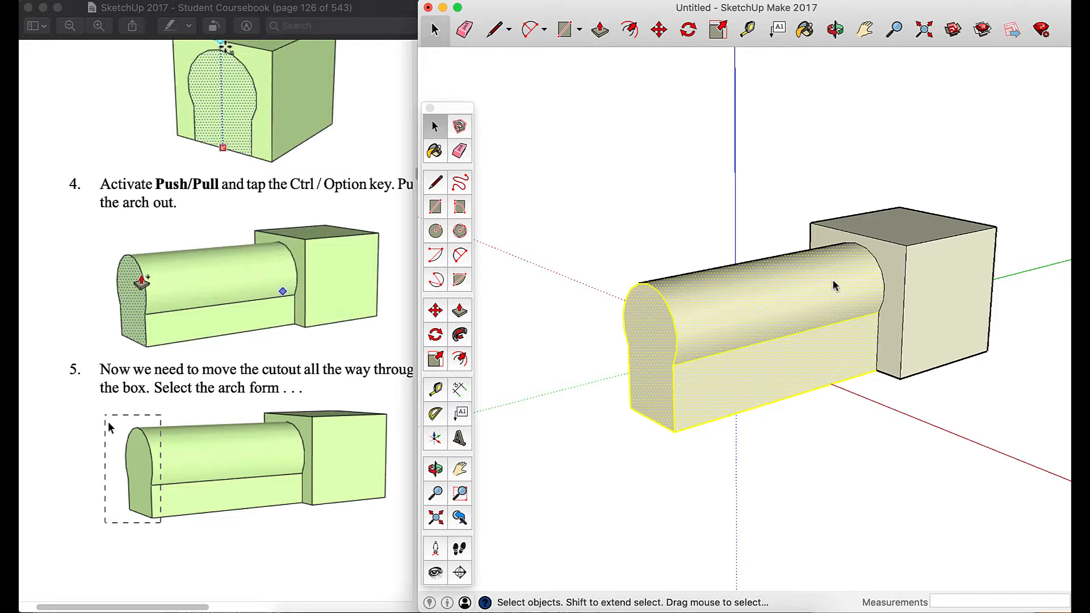
# Try to move the selected, ungrouped arch form into the box, as the coursebook's step 6 describes
pyautogui.scroll(-10, 294, 317)
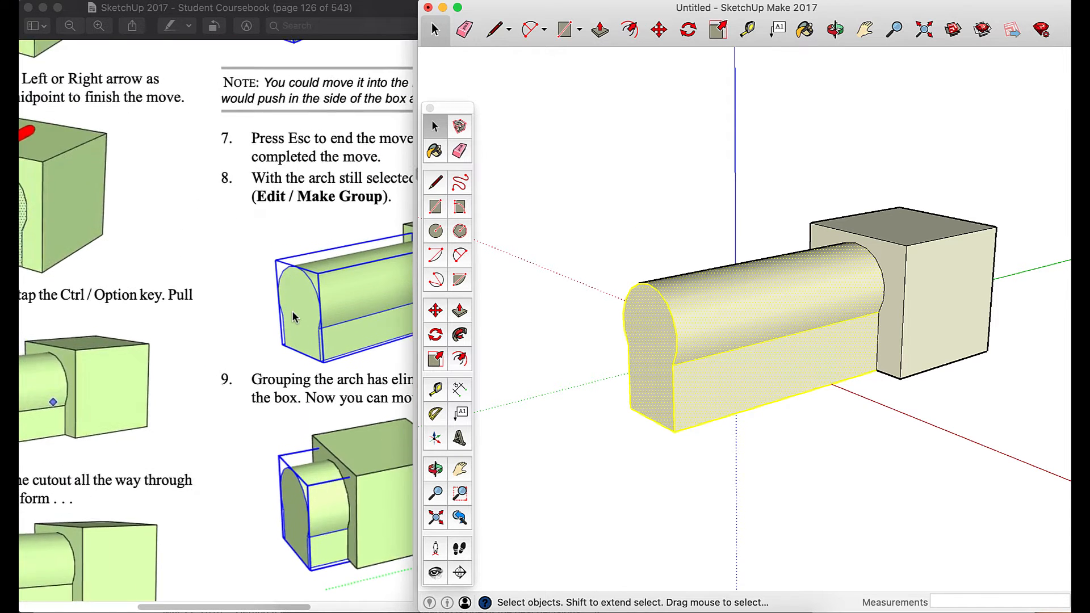
pyautogui.scroll(1, 294, 317)
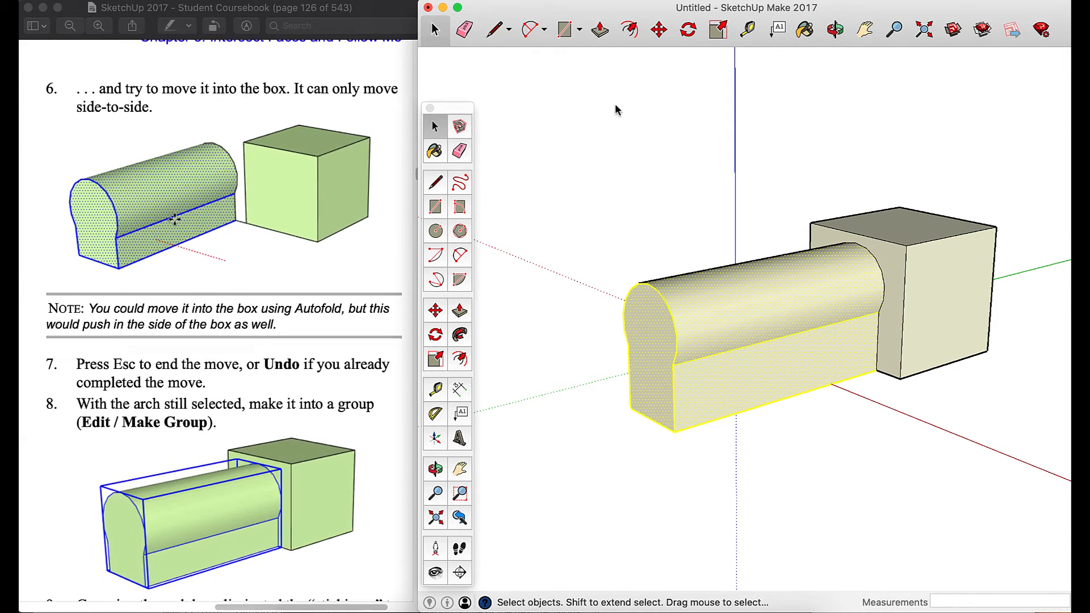
pyautogui.click(659, 29)
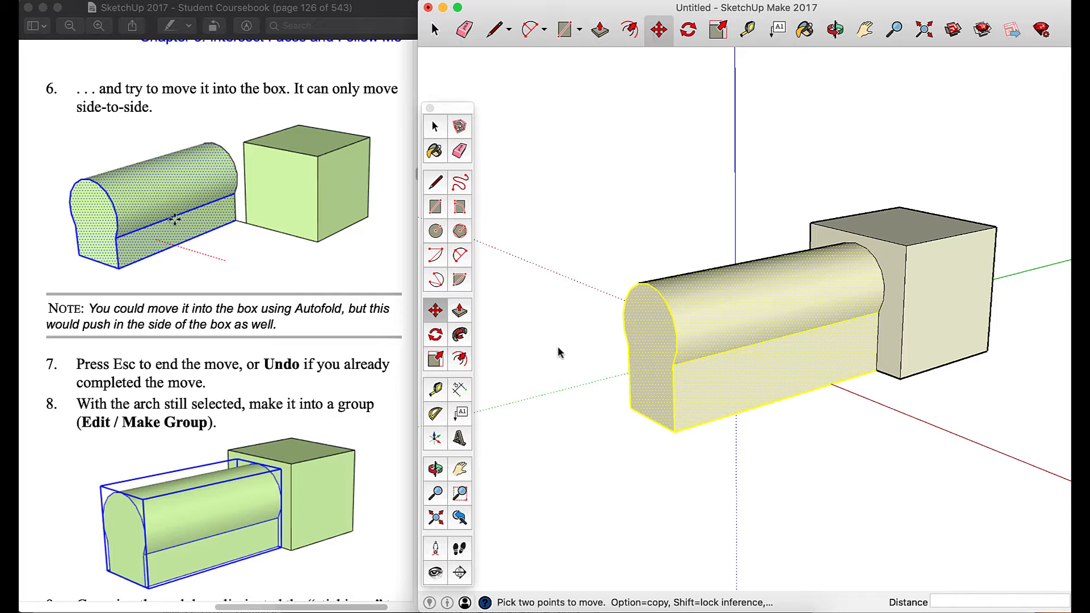
pyautogui.click(561, 435)
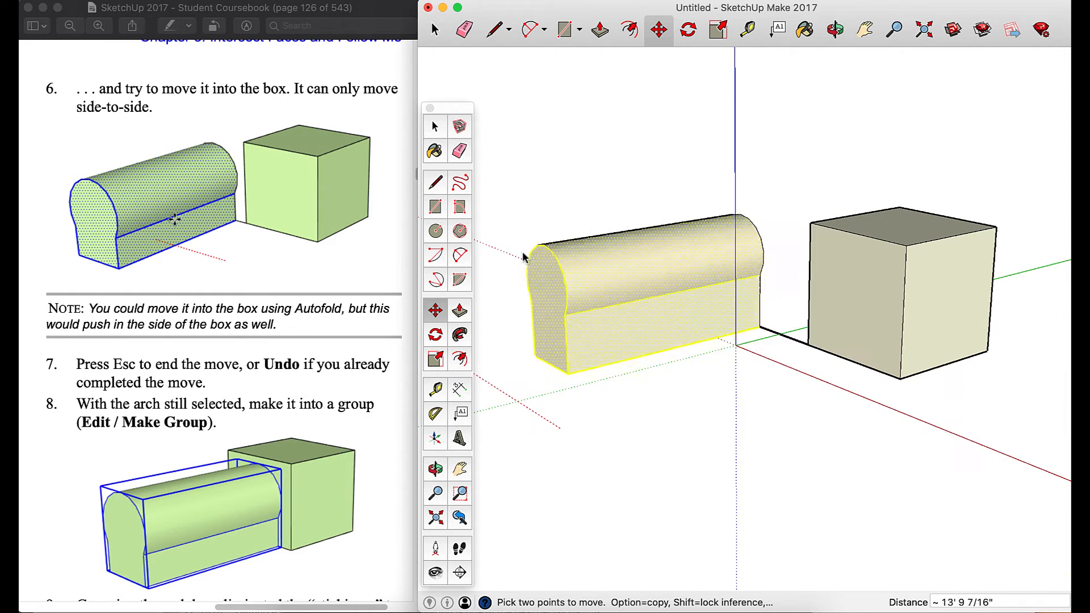
pyautogui.press('Escape')
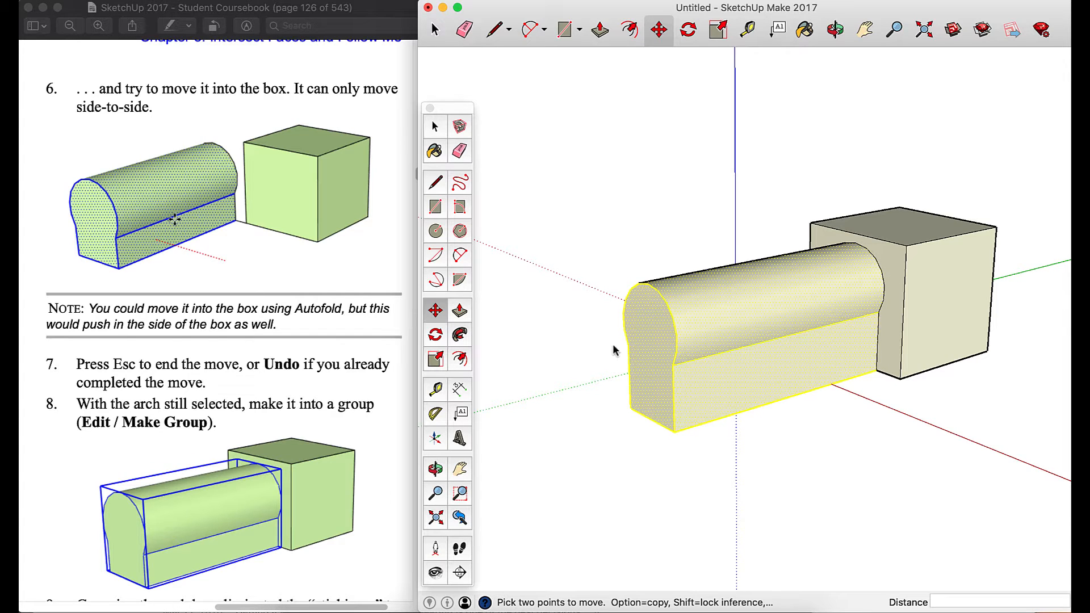
# Make the selected arch form a group and move it about 14' 10" along the green axis so it passes through the box
pyautogui.rightClick(683, 363)
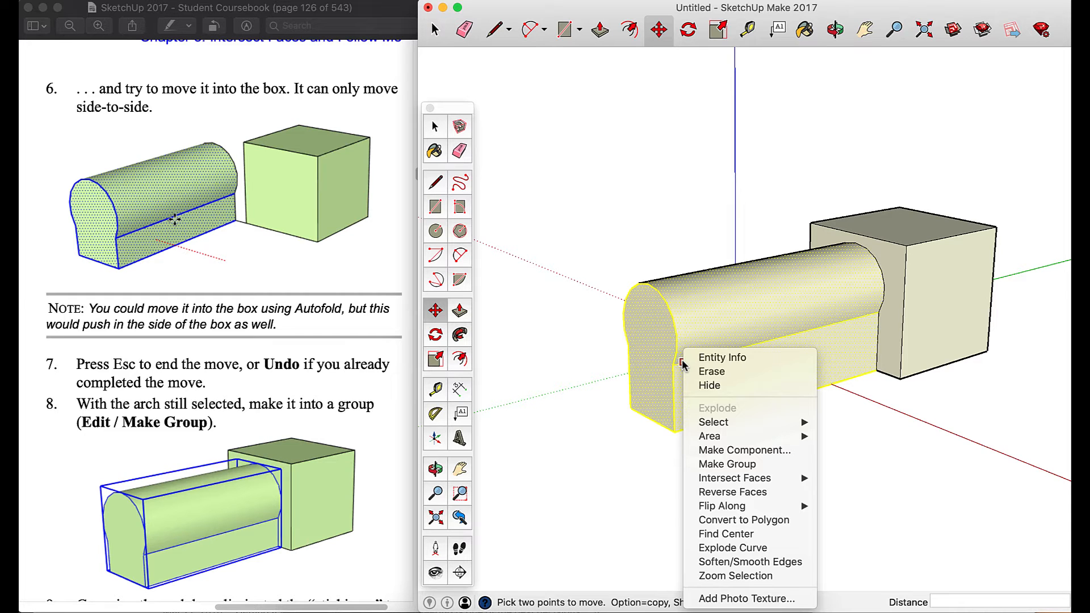
pyautogui.click(728, 464)
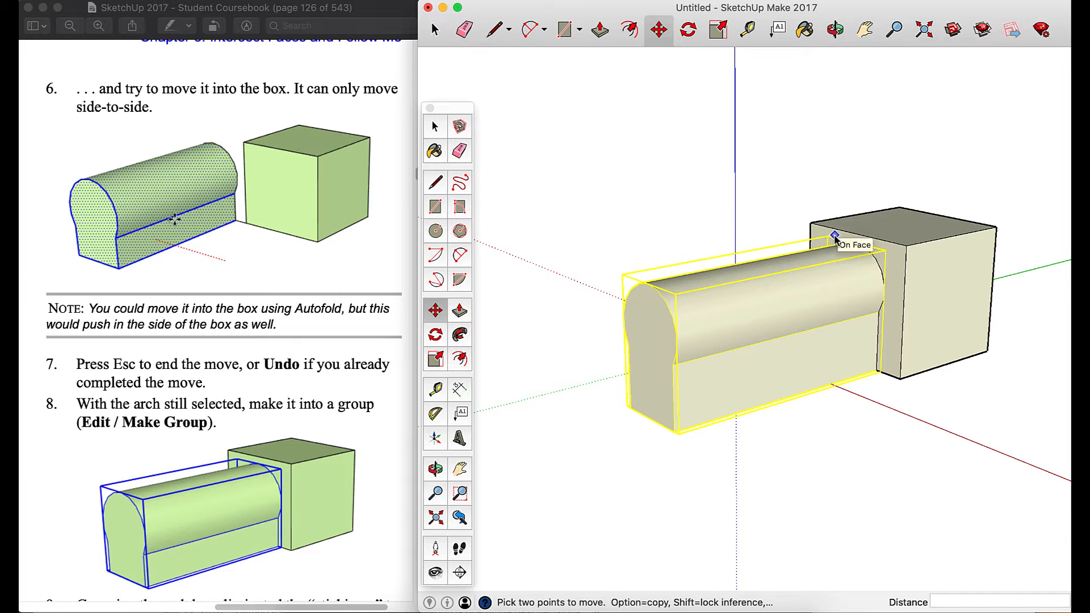
pyautogui.scroll(-5, 253, 302)
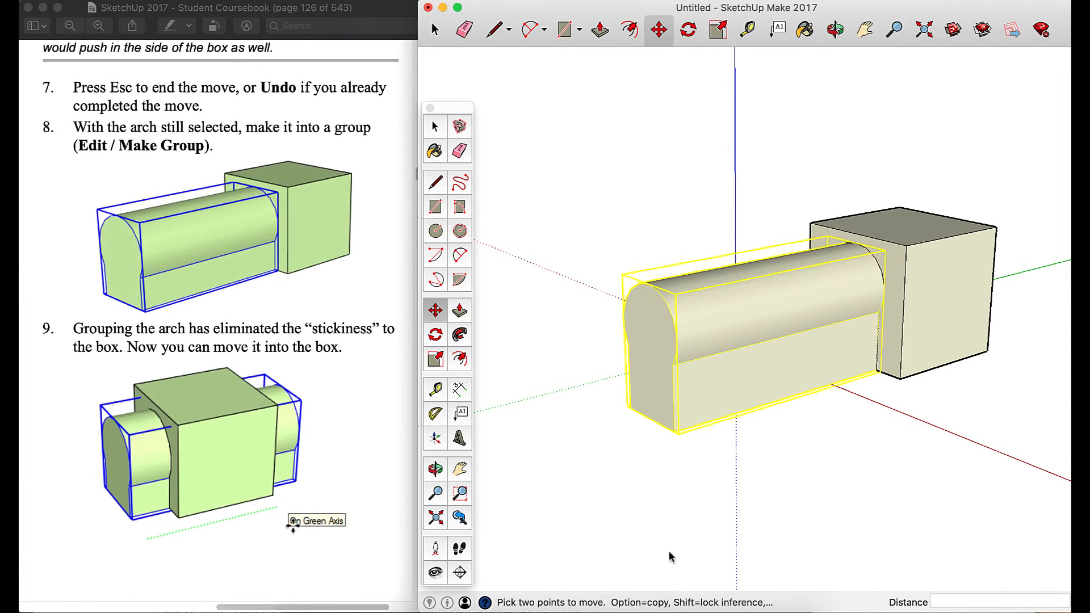
pyautogui.click(847, 484)
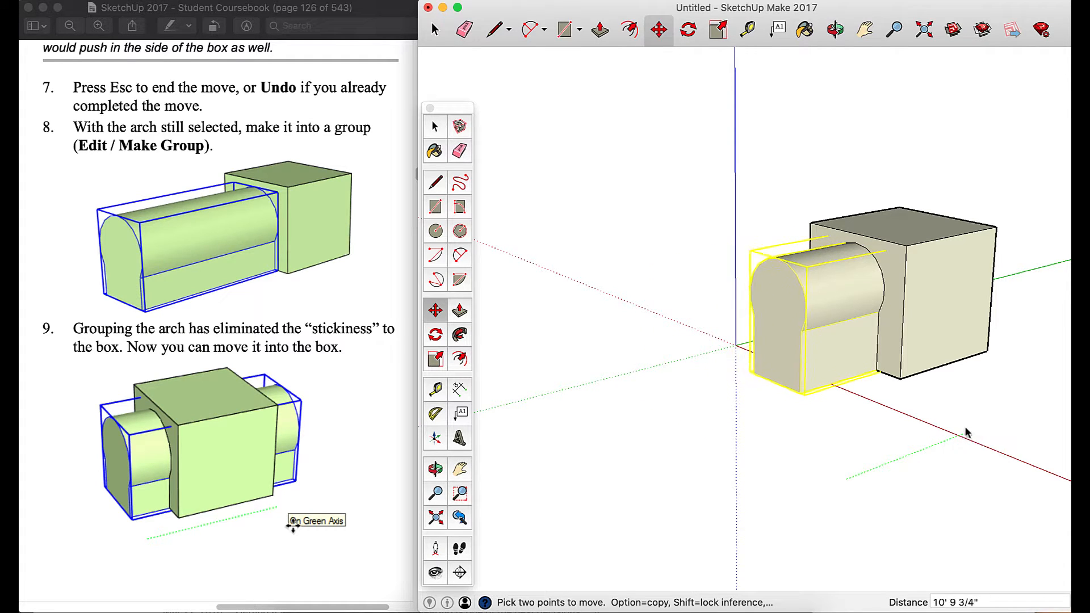
pyautogui.click(1006, 420)
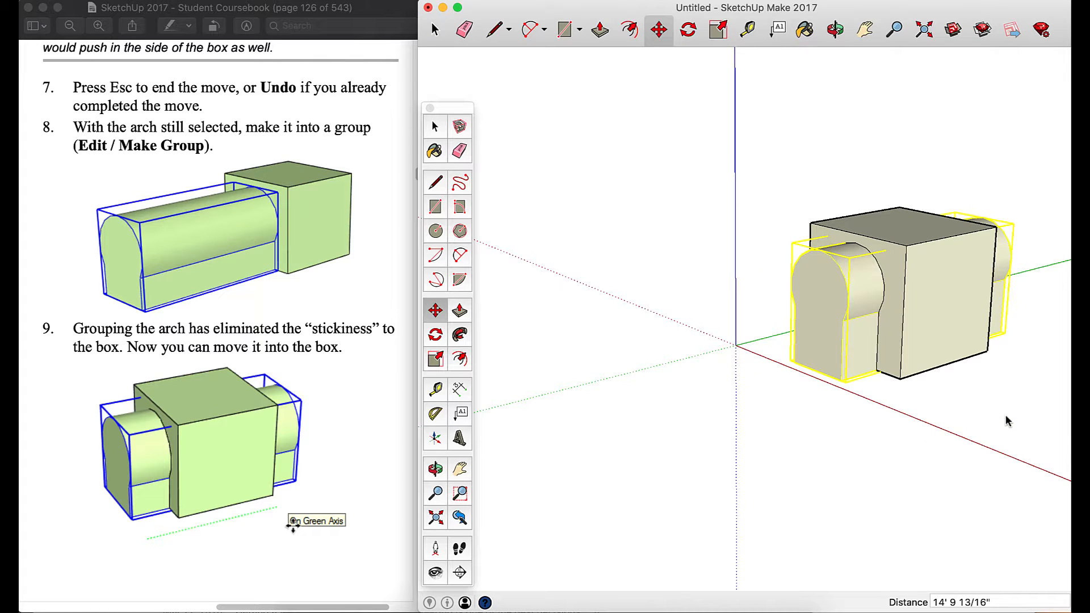
pyautogui.click(834, 29)
pyautogui.moveTo(835, 183); pyautogui.dragTo(507, 321)
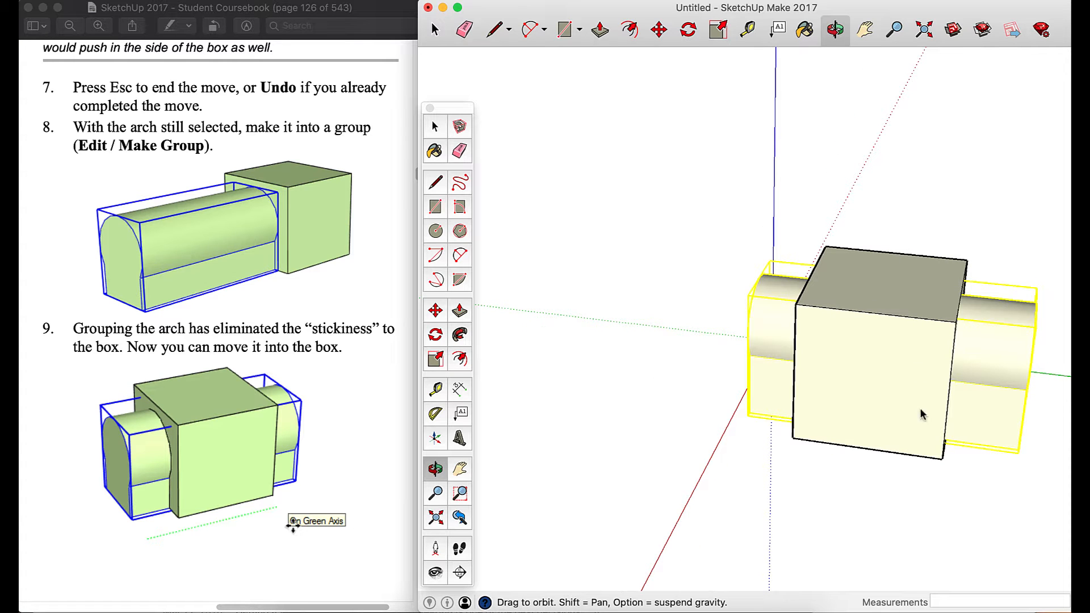
pyautogui.scroll(-10, 279, 376)
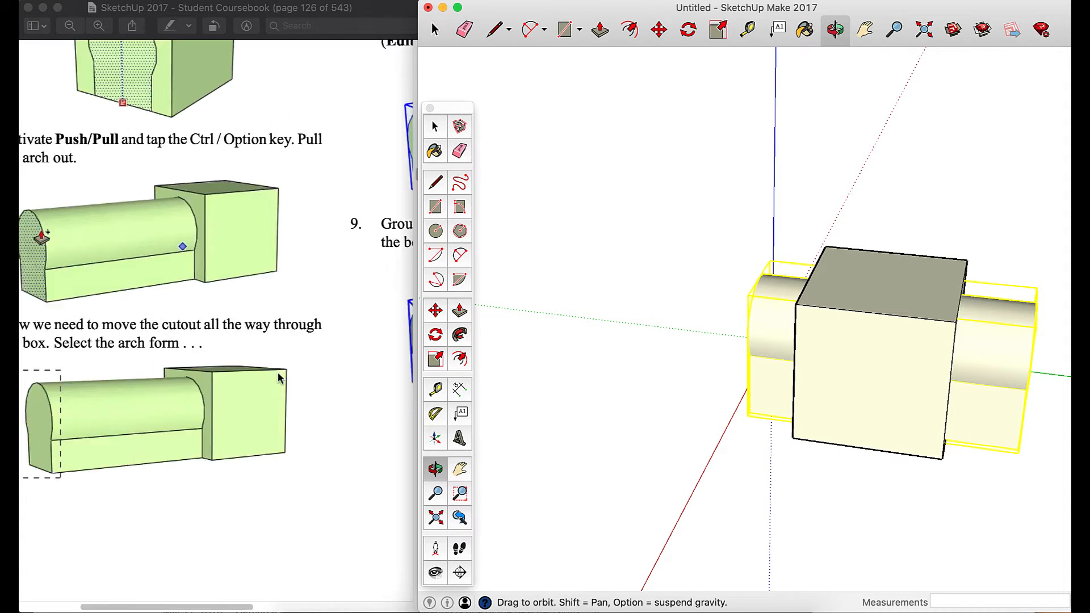
pyautogui.scroll(-5, 278, 377)
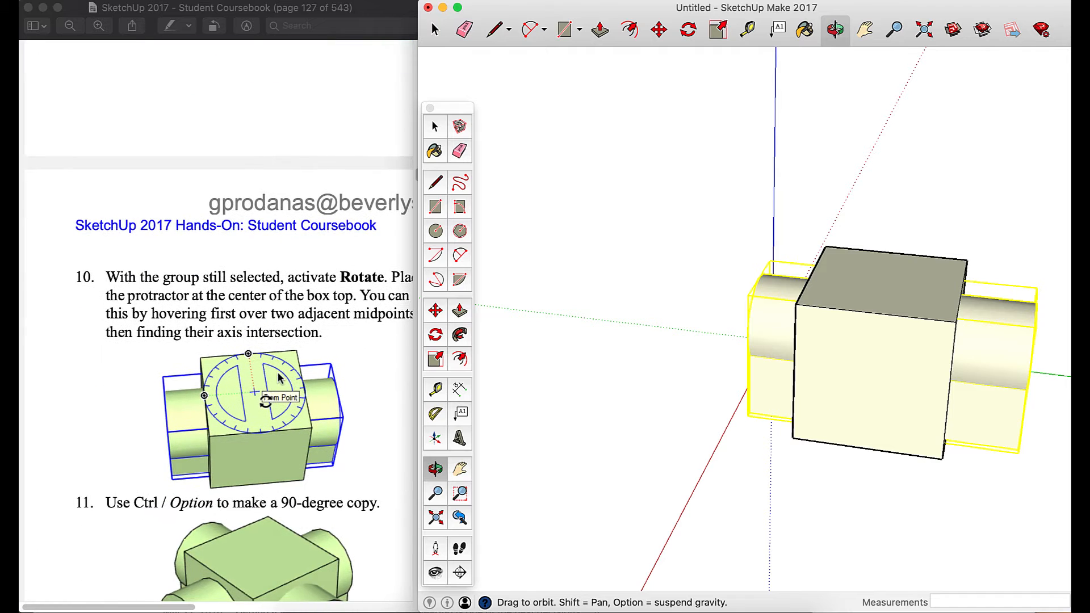
pyautogui.click(688, 29)
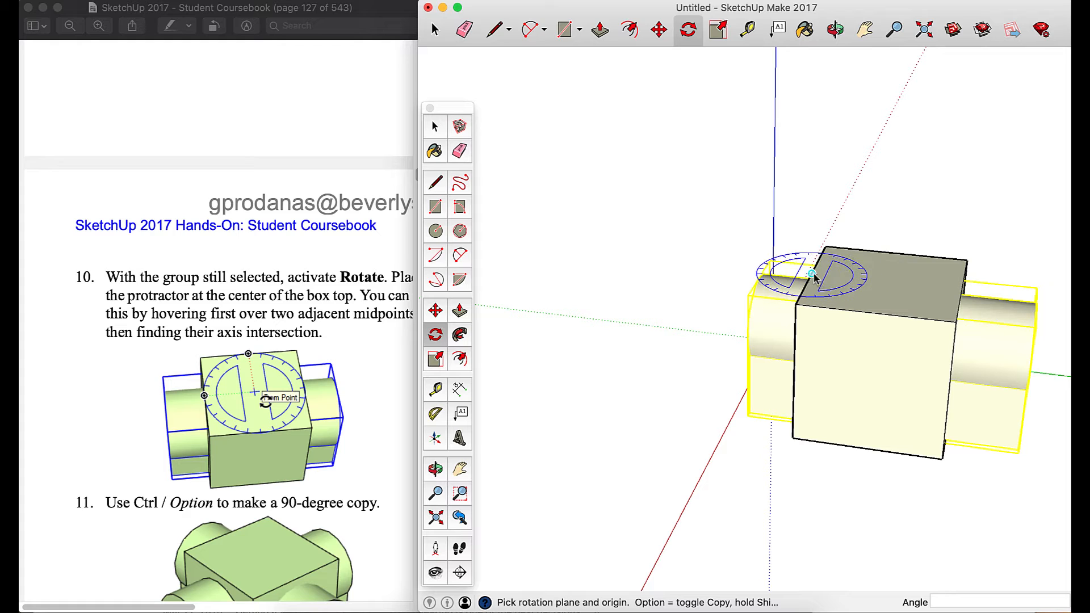
pyautogui.click(889, 284)
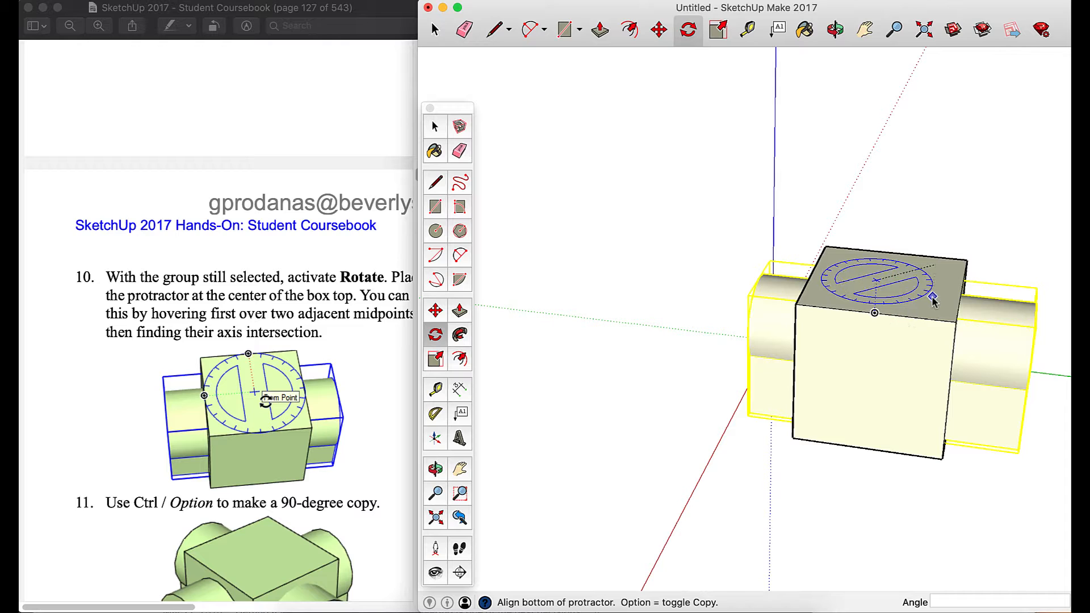
pyautogui.click(933, 301)
pyautogui.press('Escape')
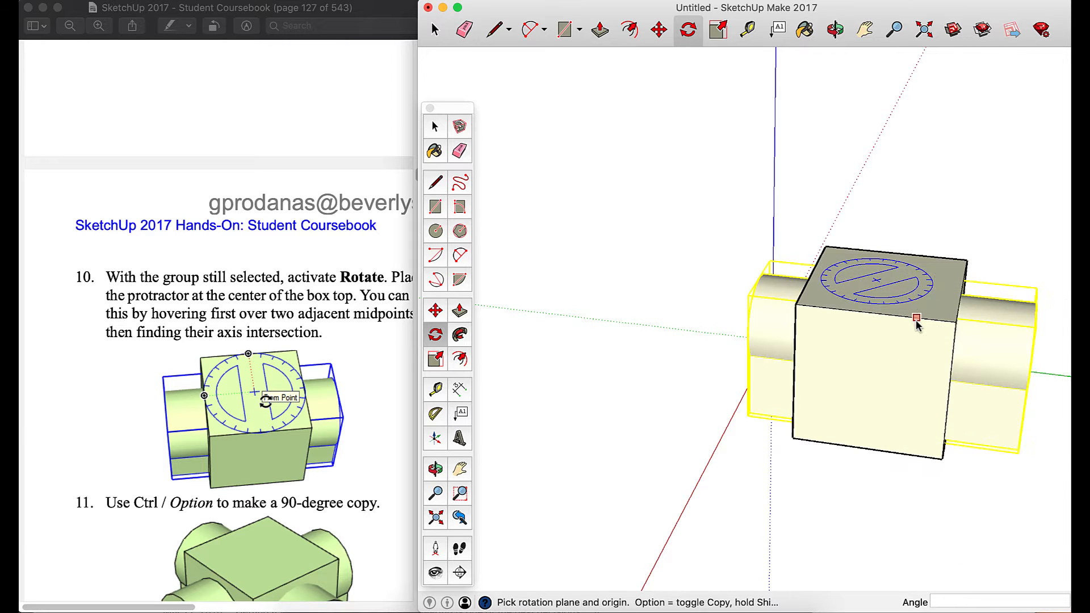
pyautogui.click(435, 30)
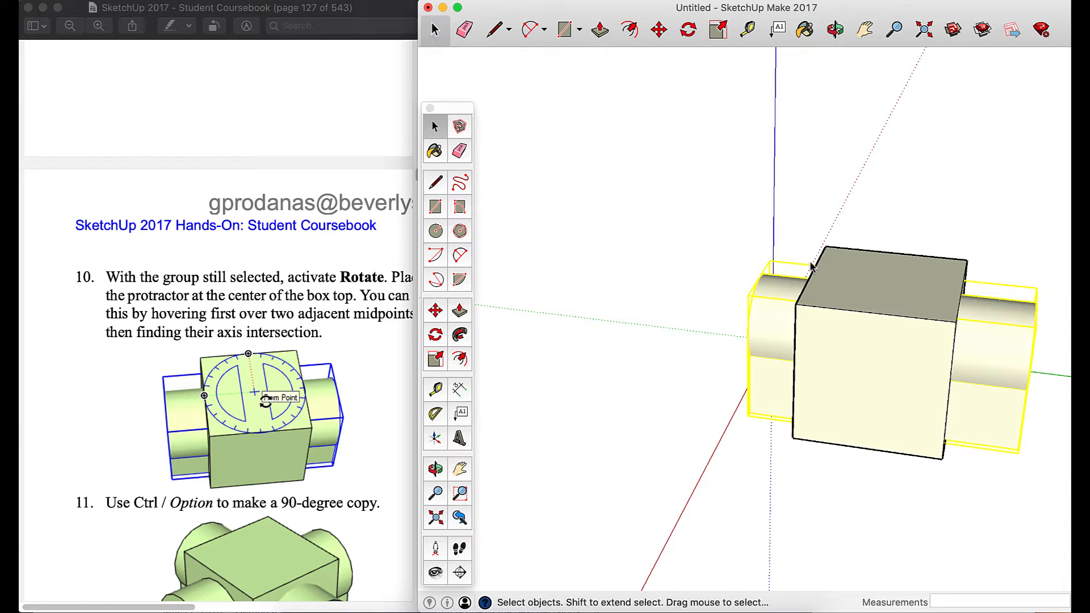
pyautogui.click(689, 32)
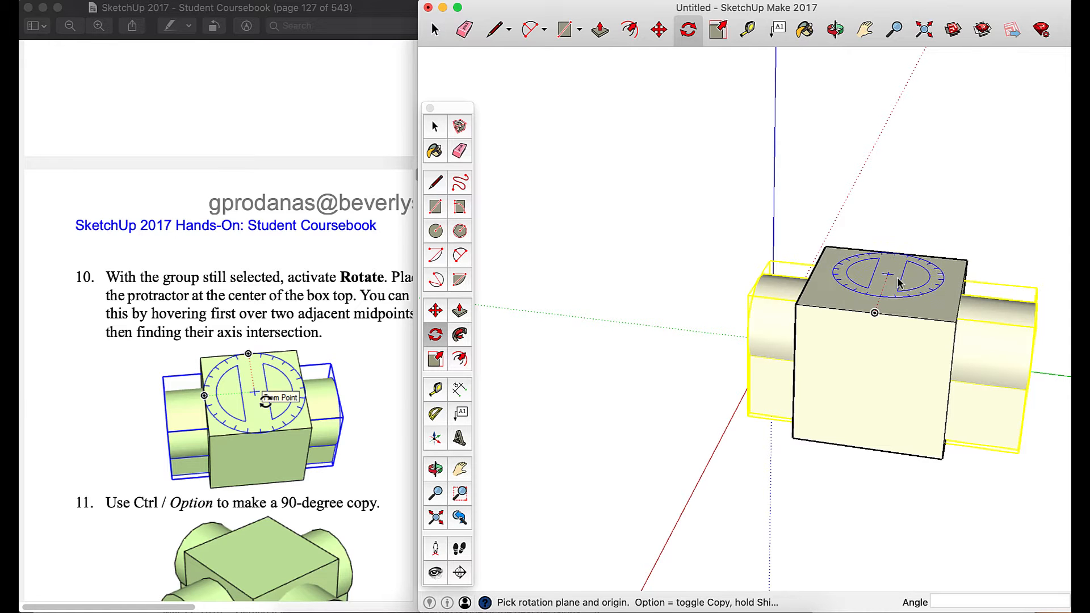
# Create two diagonal guide lines across the box's top face, each joining opposite corners, to mark its center
pyautogui.click(834, 29)
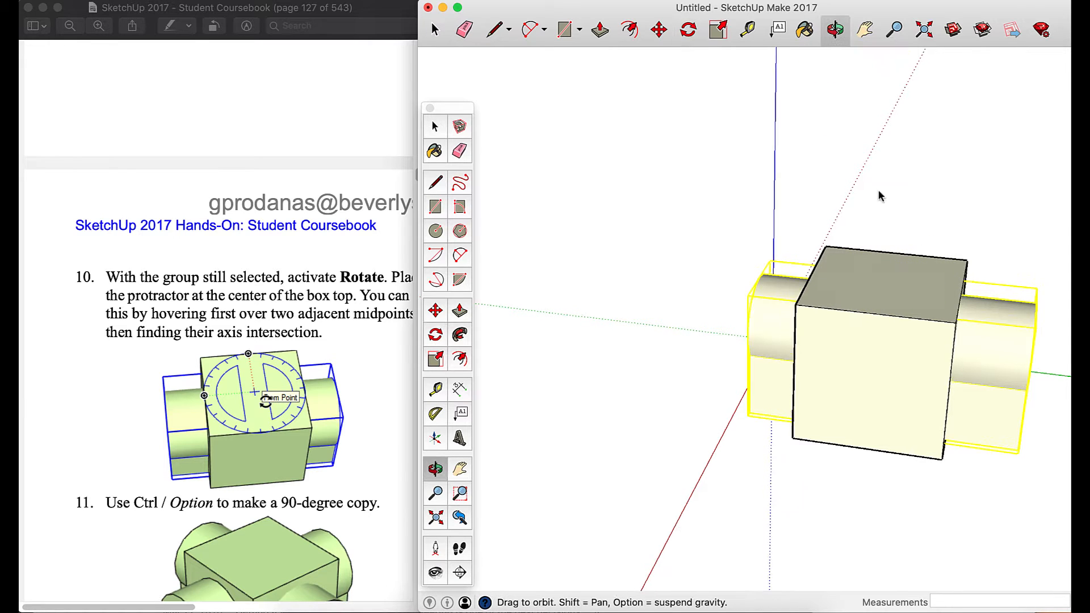
pyautogui.moveTo(879, 195); pyautogui.dragTo(778, 276)
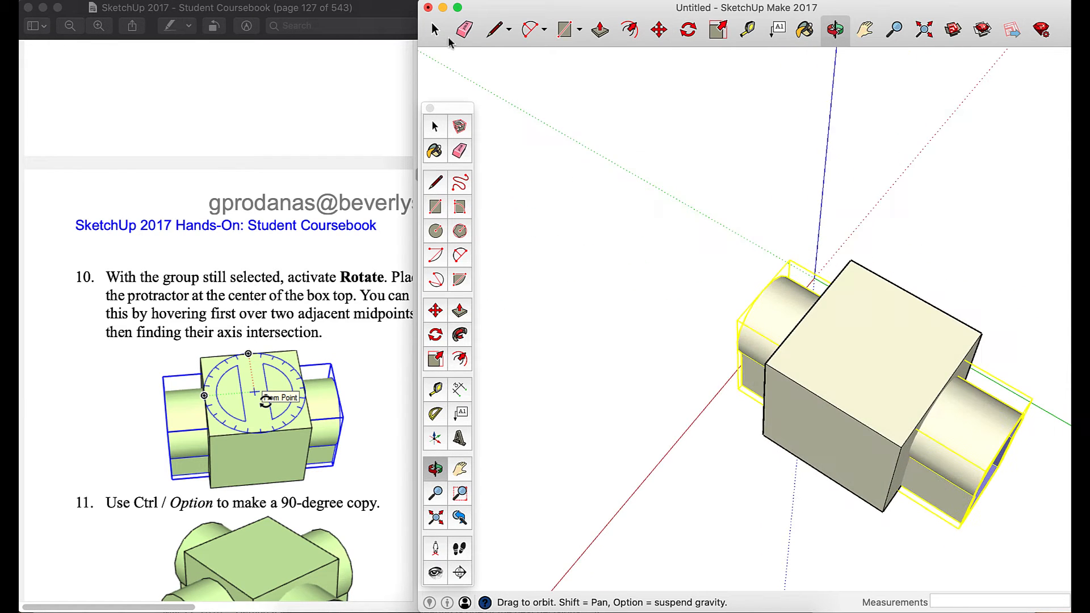
pyautogui.click(748, 31)
pyautogui.click(851, 272)
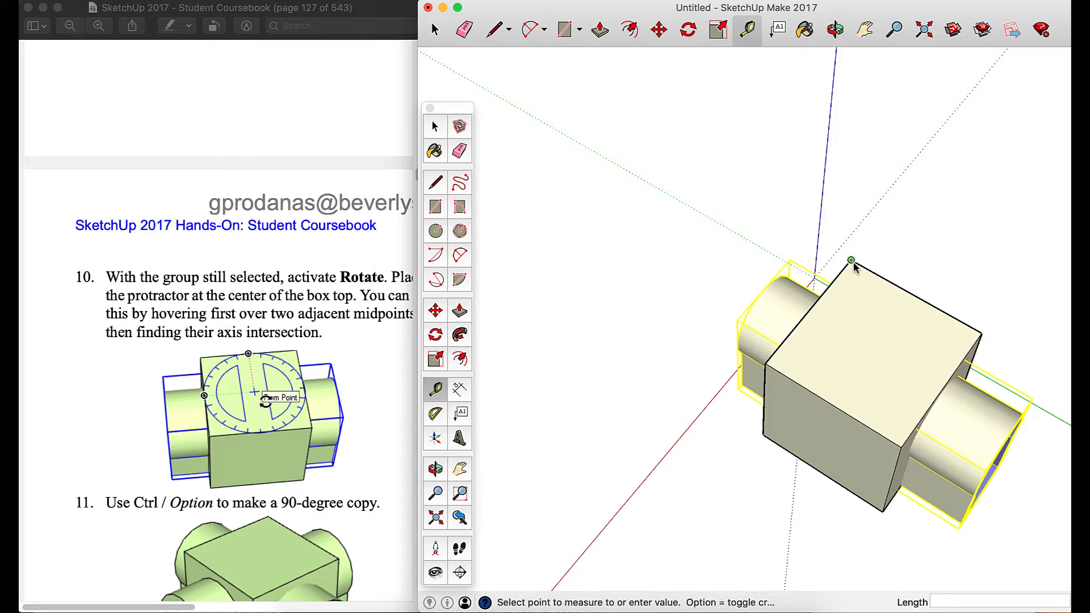
pyautogui.click(897, 449)
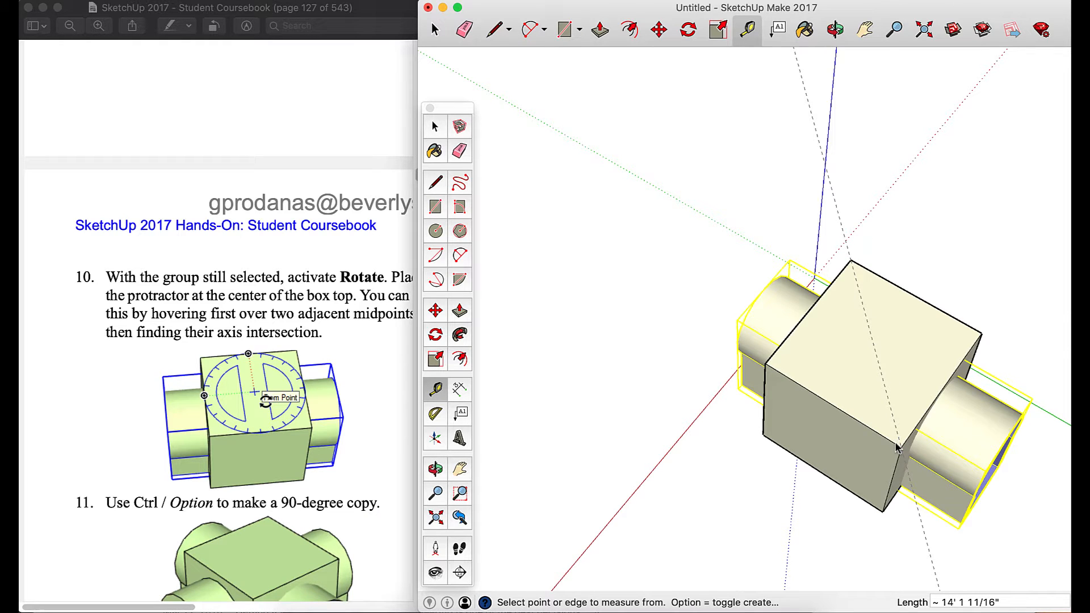
pyautogui.click(765, 363)
pyautogui.click(982, 335)
# Rotate a copy of the arch group 90 degrees about the intersection of the diagonal guides on the box top
pyautogui.click(686, 30)
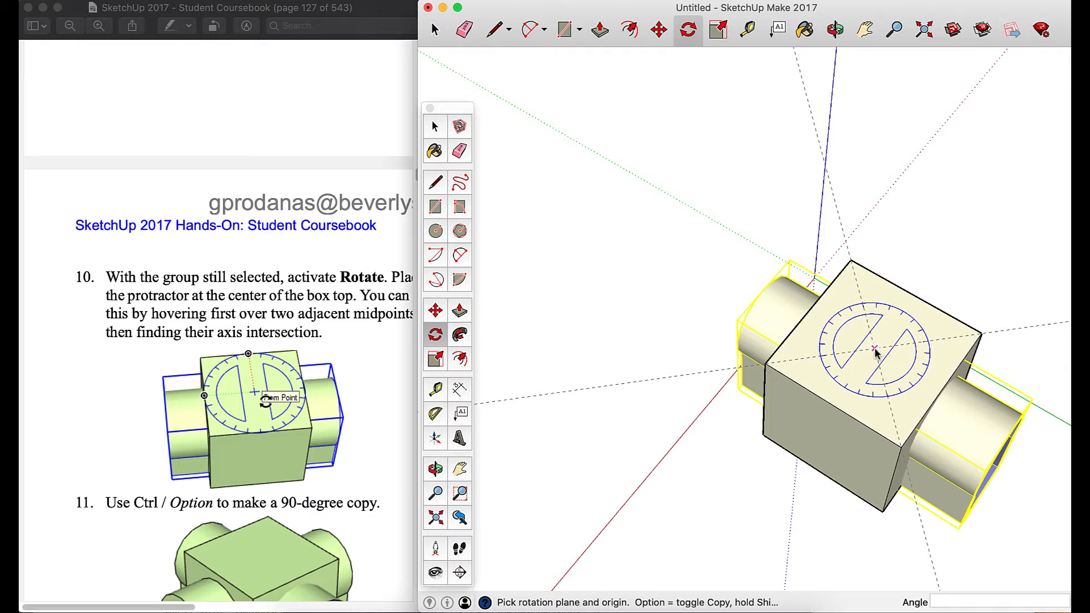
pyautogui.click(874, 349)
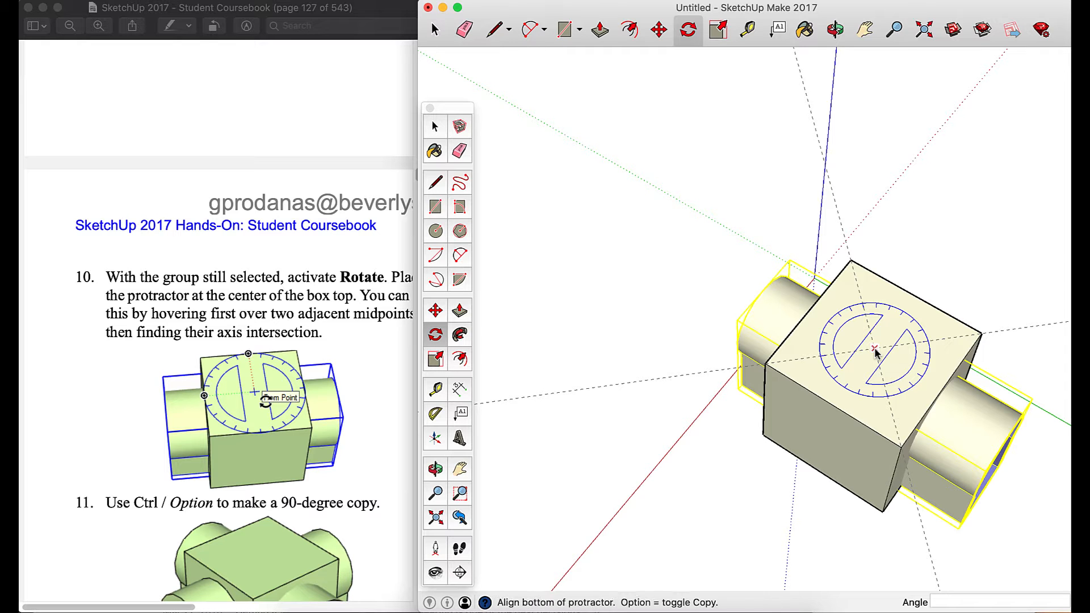
pyautogui.press('alt')
pyautogui.click(928, 382)
pyautogui.click(820, 423)
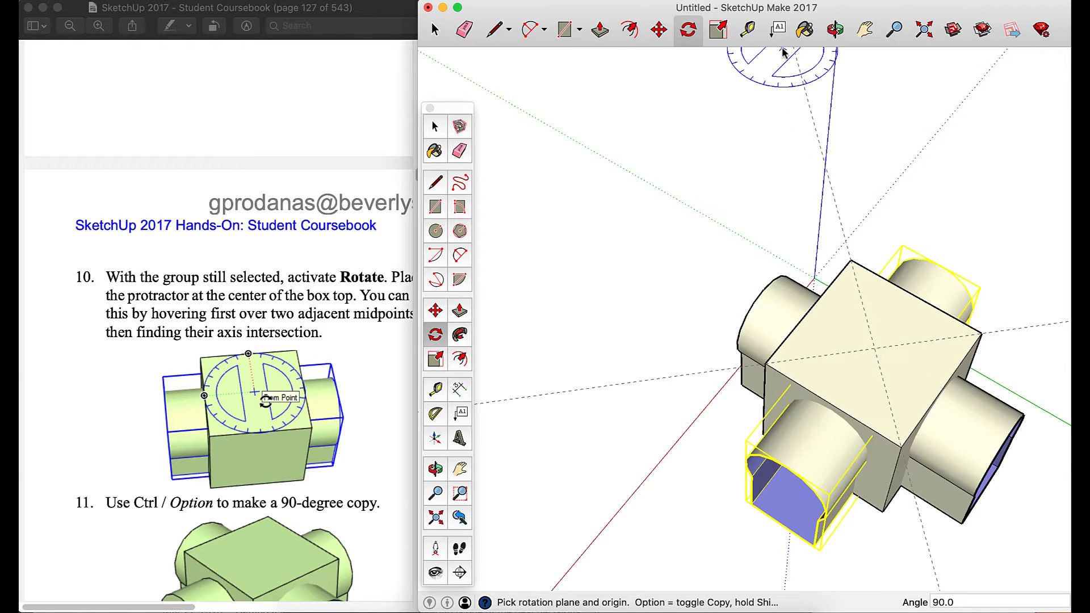
# Erase both diagonal guide lines on the box's top face
pyautogui.click(836, 29)
pyautogui.moveTo(873, 497); pyautogui.dragTo(999, 465)
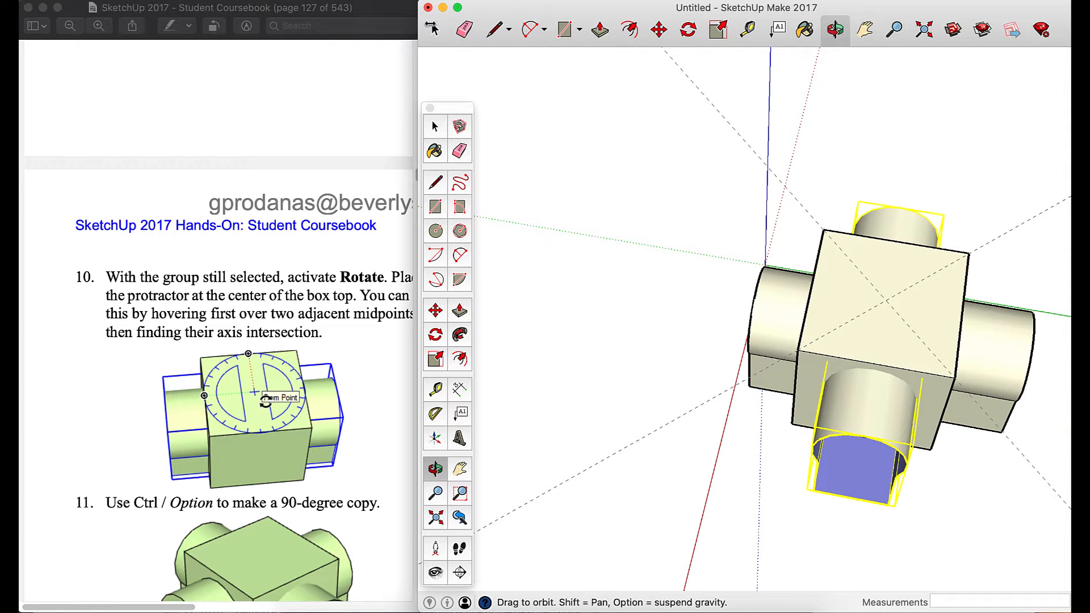
pyautogui.click(464, 29)
pyautogui.click(768, 170)
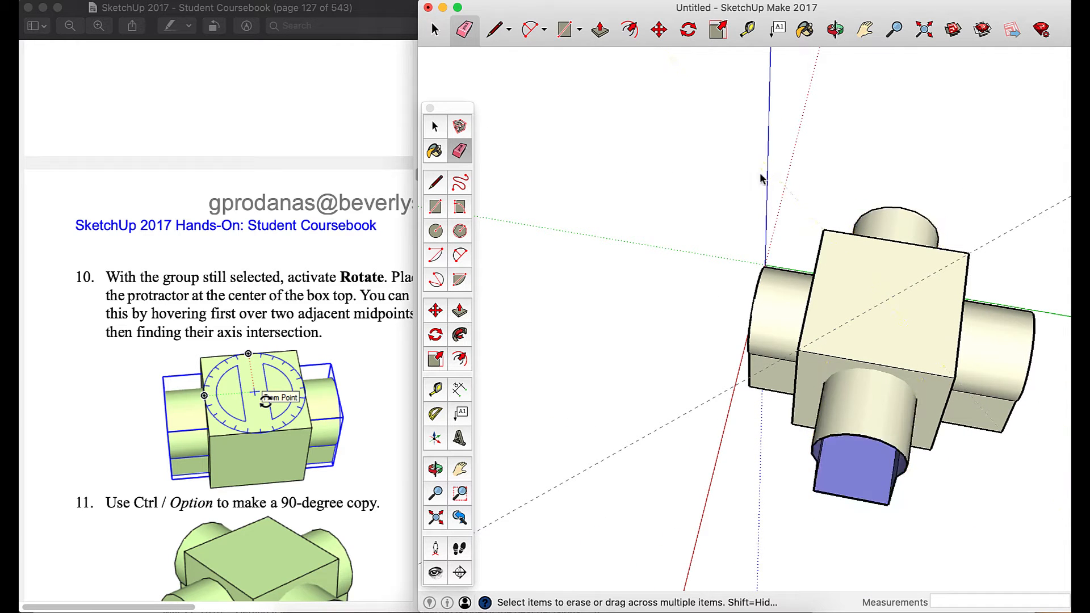
pyautogui.scroll(-15, 261, 447)
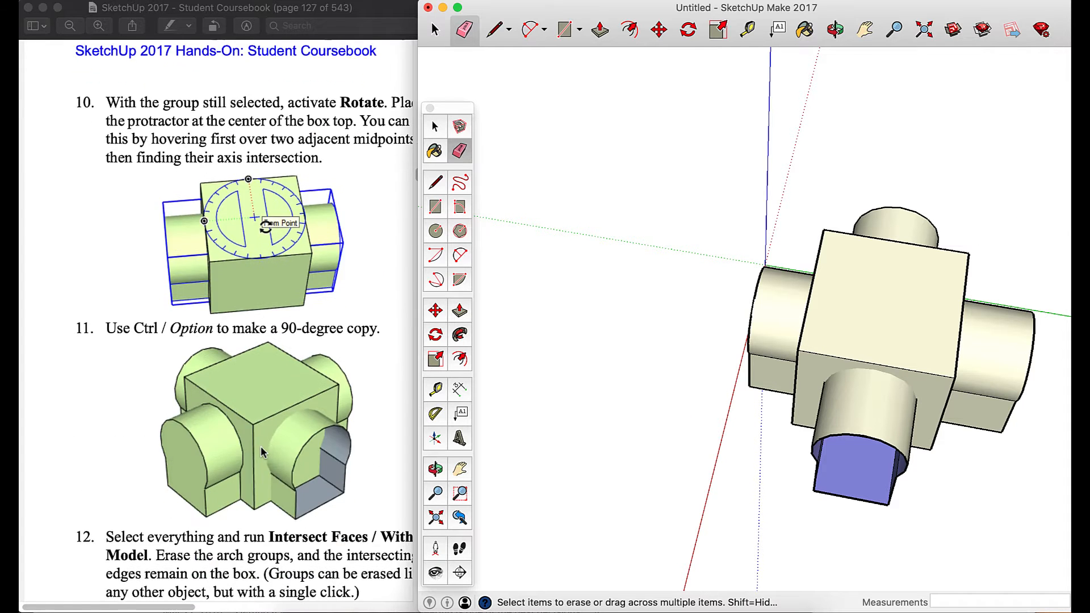
# Try to delete only the portion of the red-axis arch group that protrudes from one side of the box
pyautogui.hscroll(3, 261, 447)
pyautogui.scroll(-1, 261, 449)
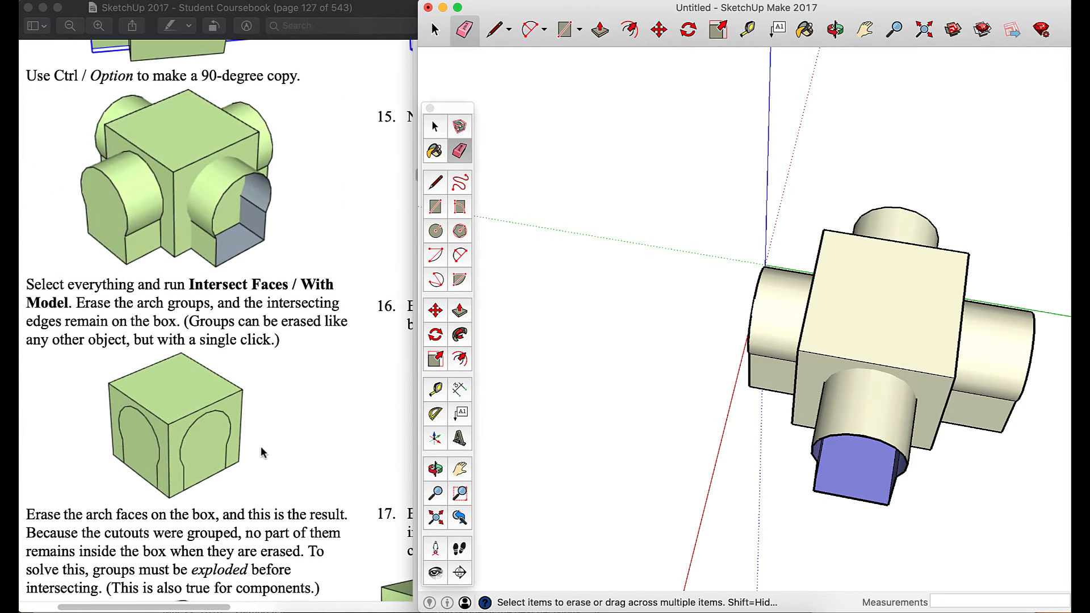
pyautogui.click(834, 29)
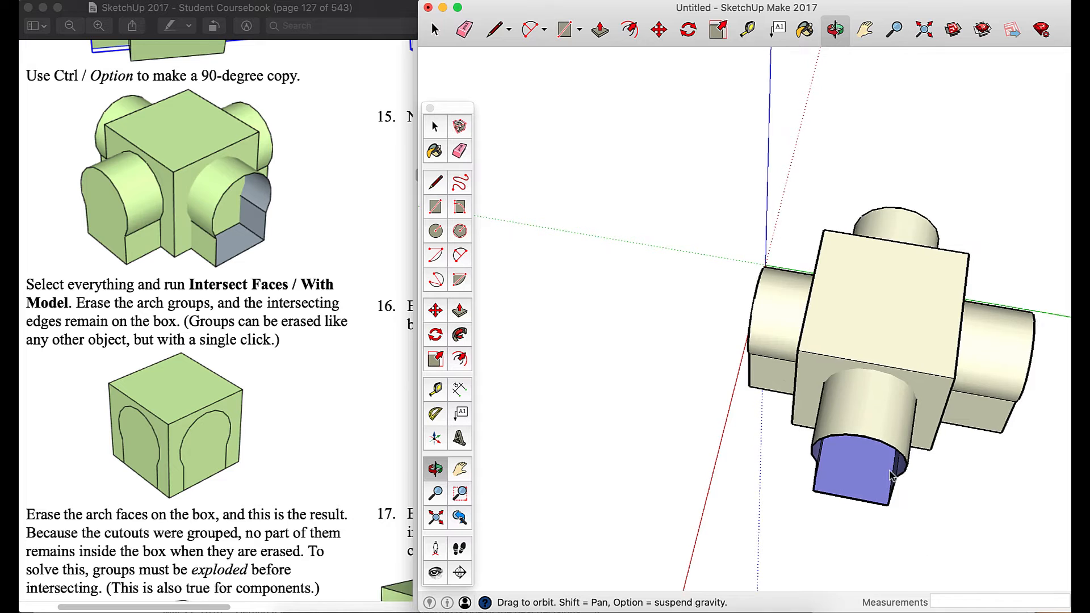
pyautogui.moveTo(863, 437); pyautogui.dragTo(432, 154)
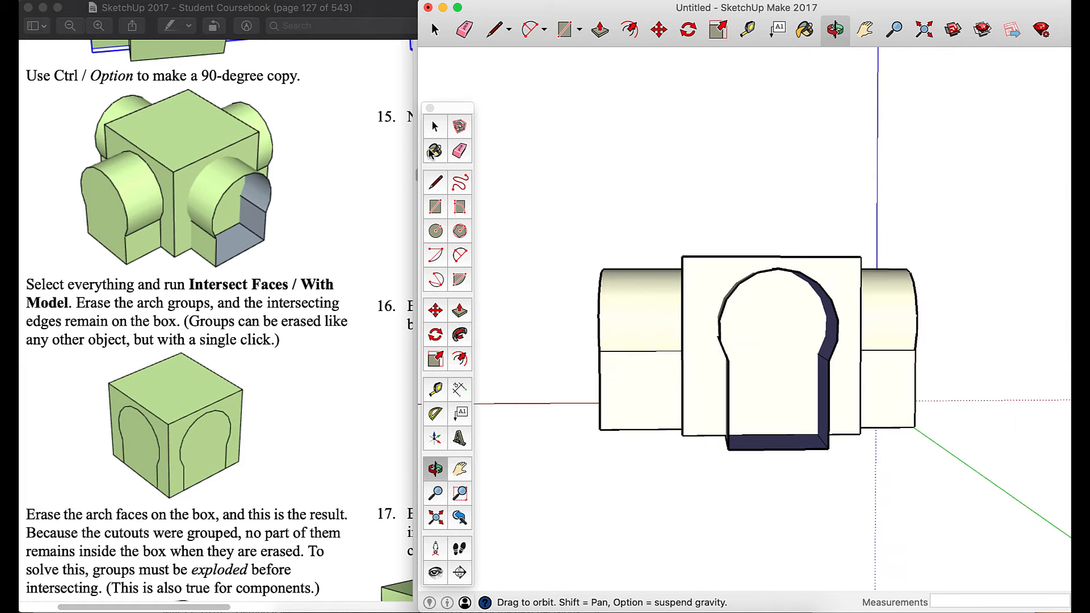
pyautogui.click(435, 28)
pyautogui.click(609, 423)
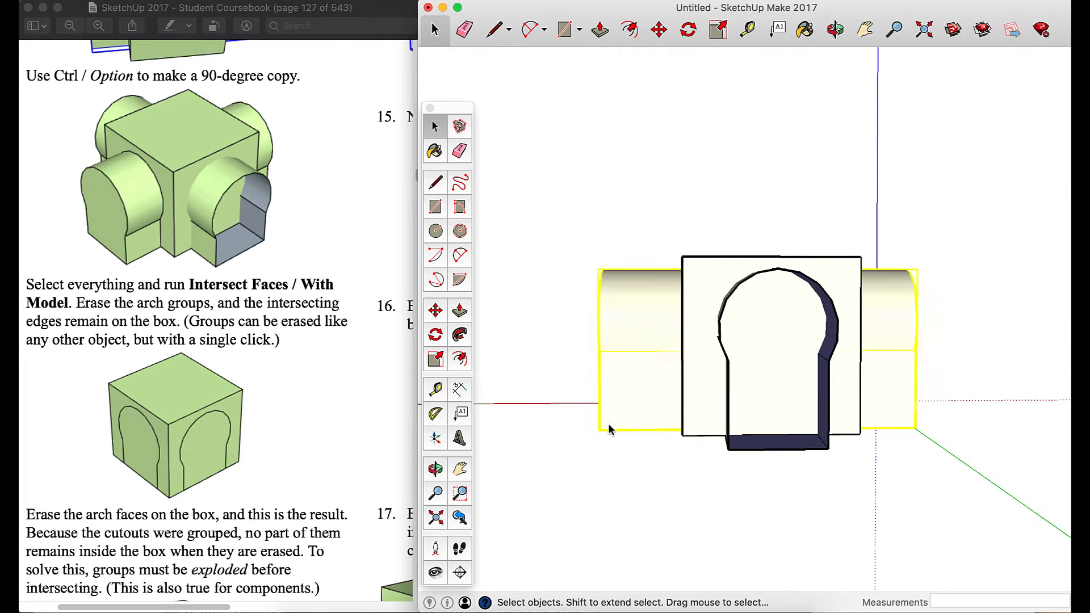
pyautogui.click(627, 442)
pyautogui.moveTo(631, 457); pyautogui.dragTo(568, 192)
pyautogui.press('Delete')
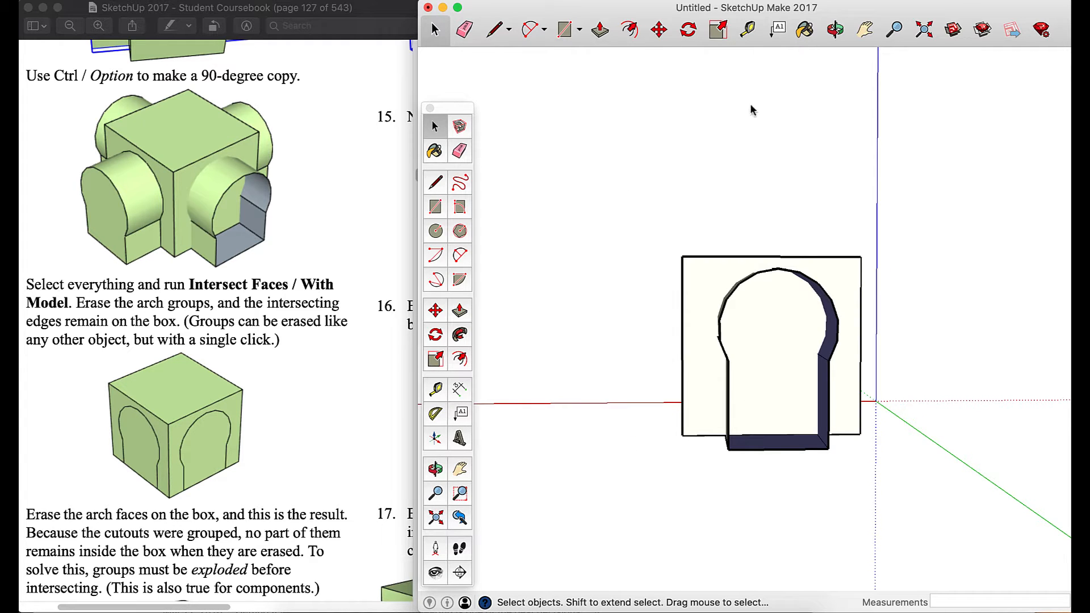
# Intersect the faces of the box and both arch groups with the model
pyautogui.click(835, 29)
pyautogui.moveTo(648, 243); pyautogui.dragTo(806, 293)
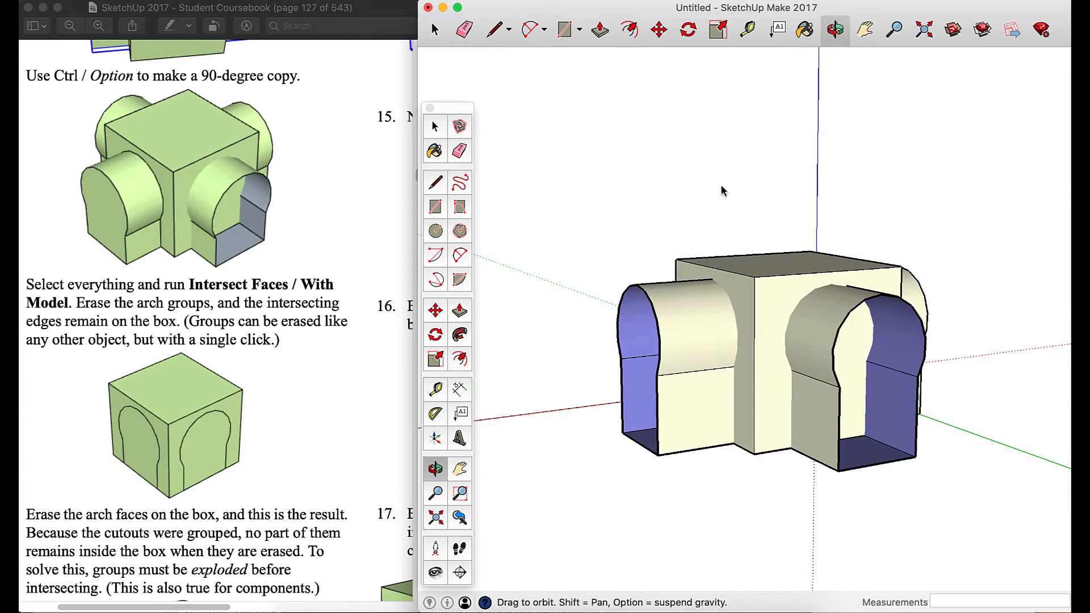
pyautogui.click(432, 31)
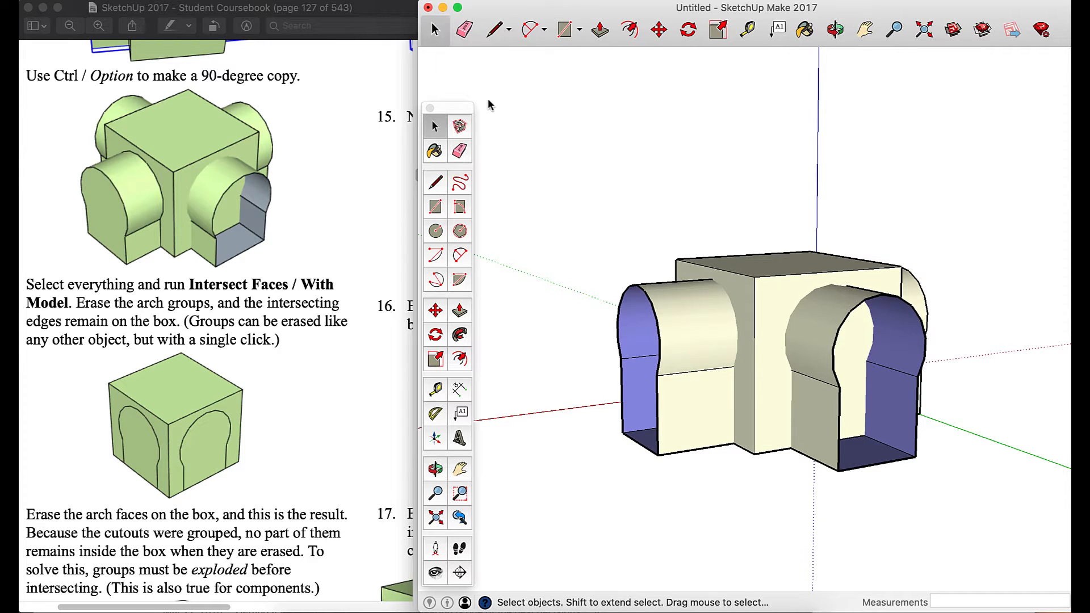
pyautogui.press('super+a')
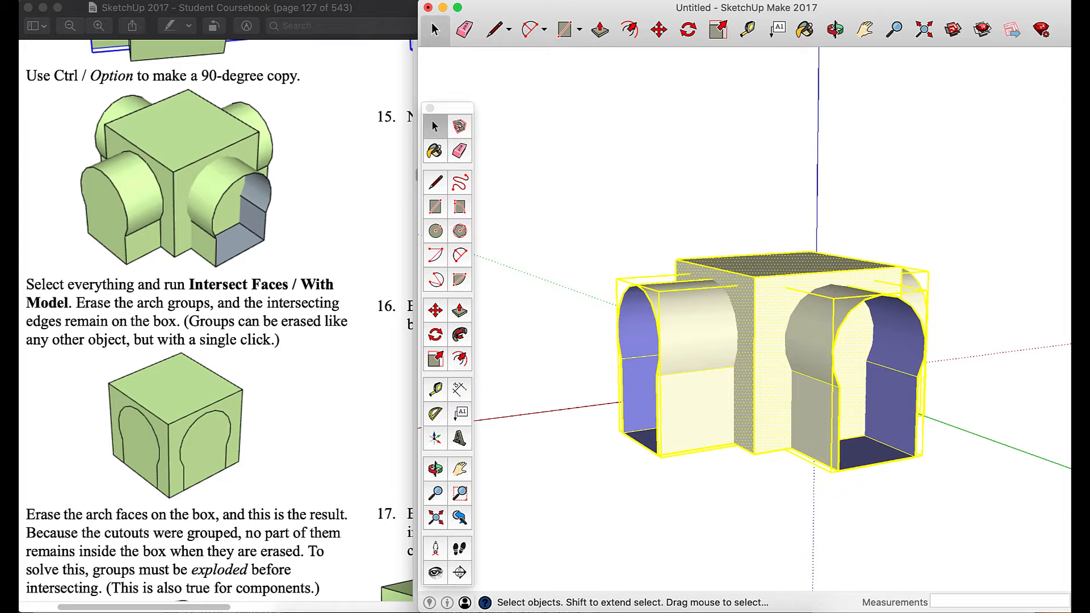
pyautogui.click(159, 0)
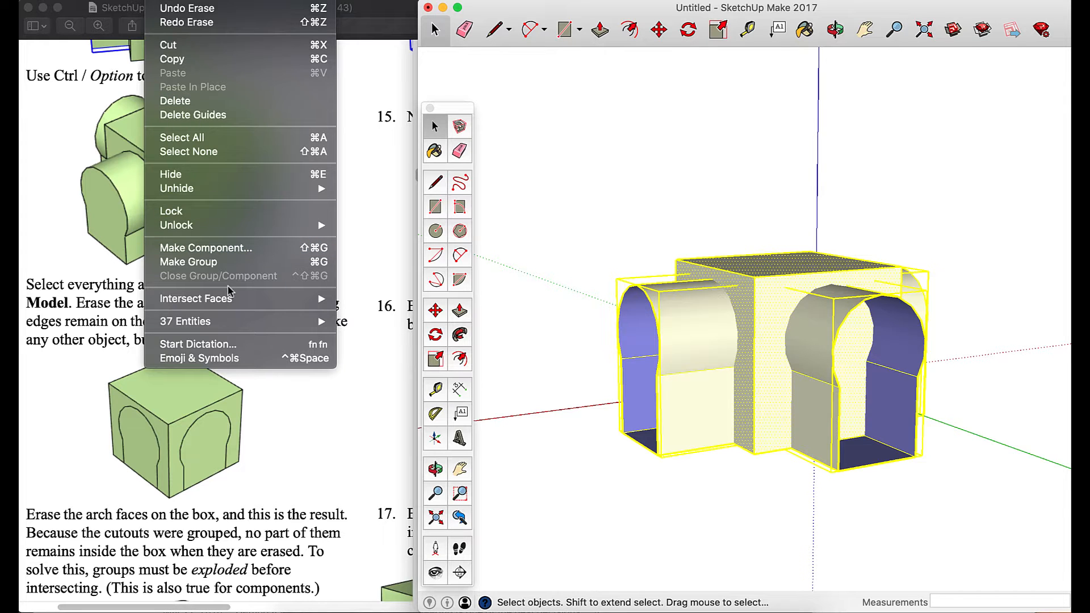
pyautogui.moveTo(235, 301)
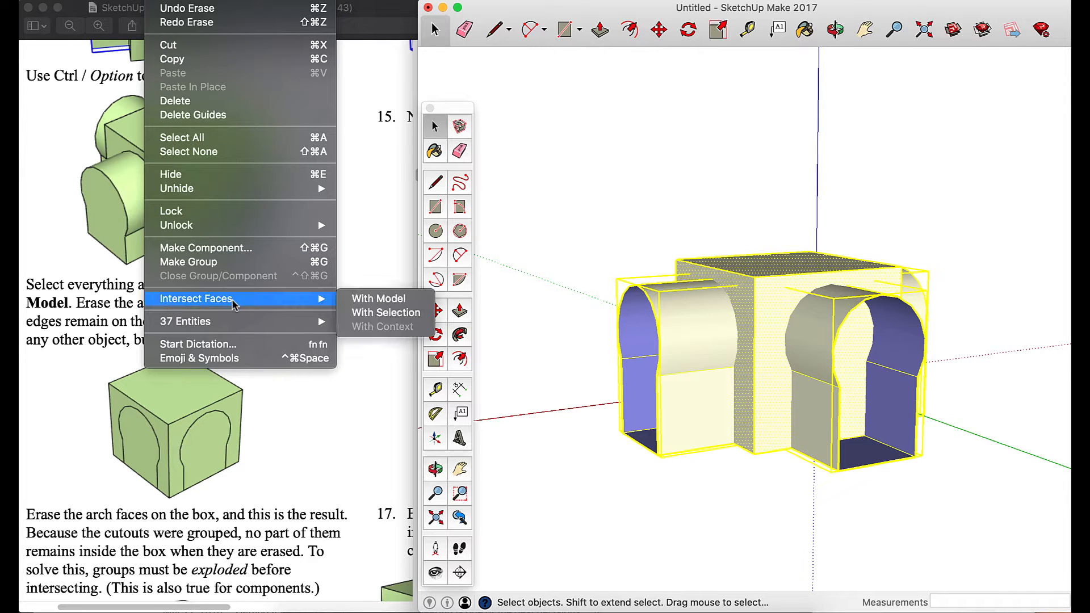
pyautogui.click(379, 304)
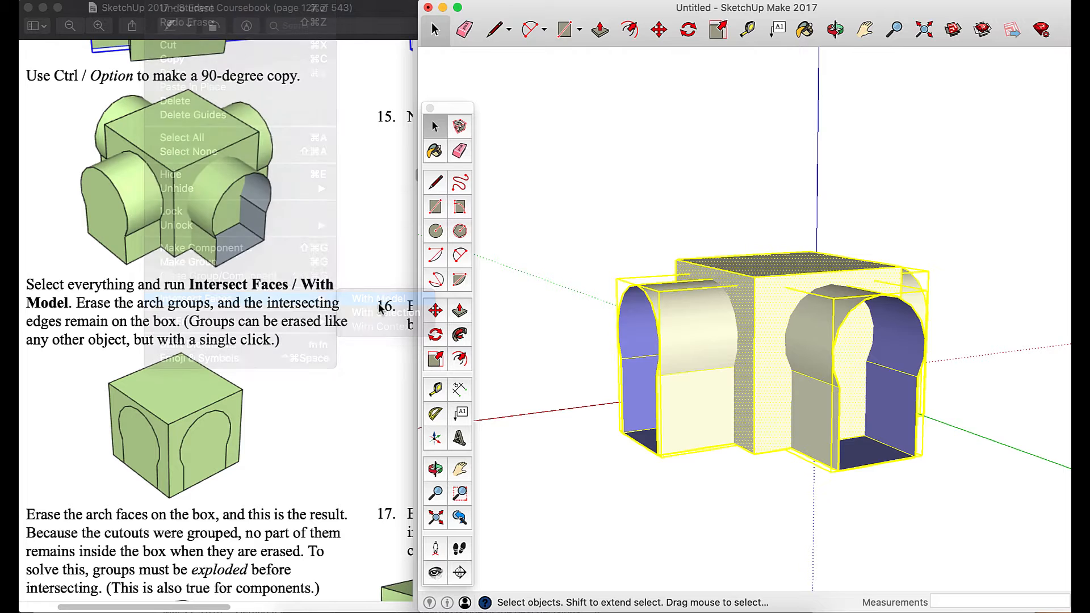
# Erase both crossing arch groups, leaving only the box
pyautogui.click(692, 339)
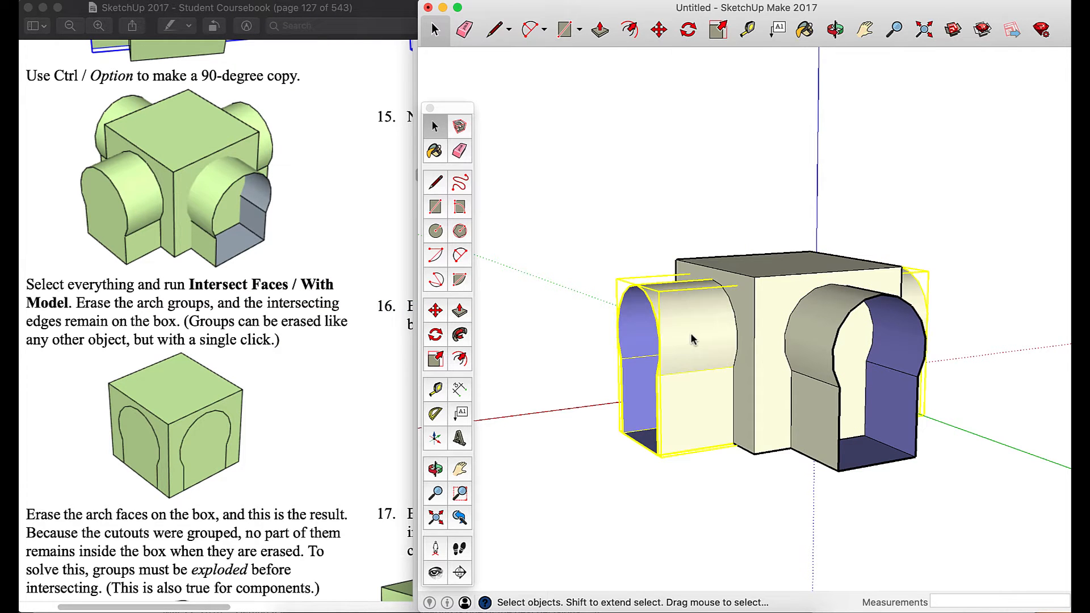
pyautogui.press('Delete')
pyautogui.click(811, 451)
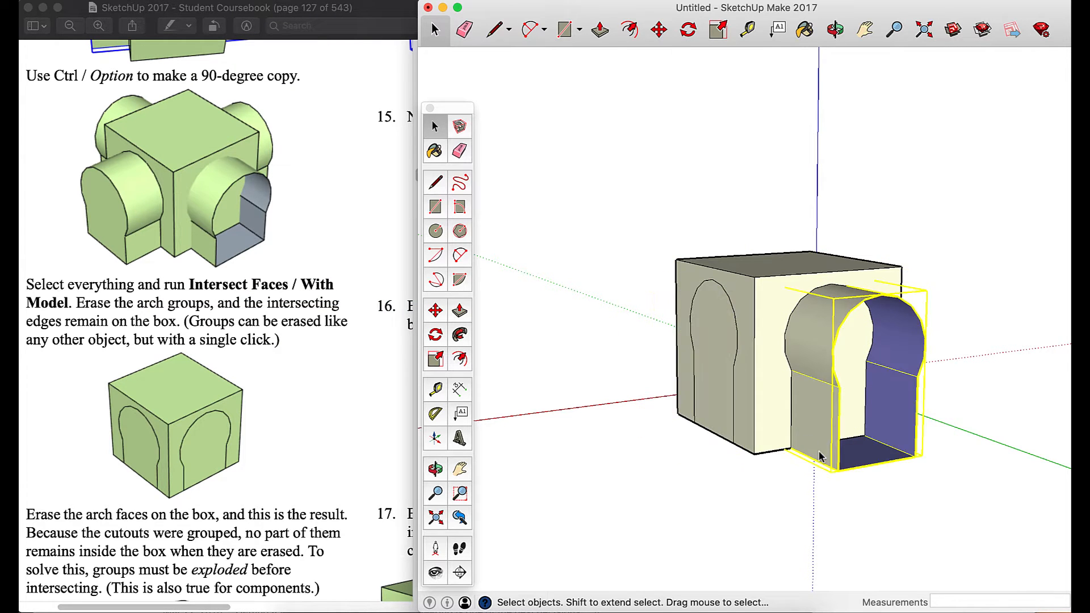
pyautogui.press('Delete')
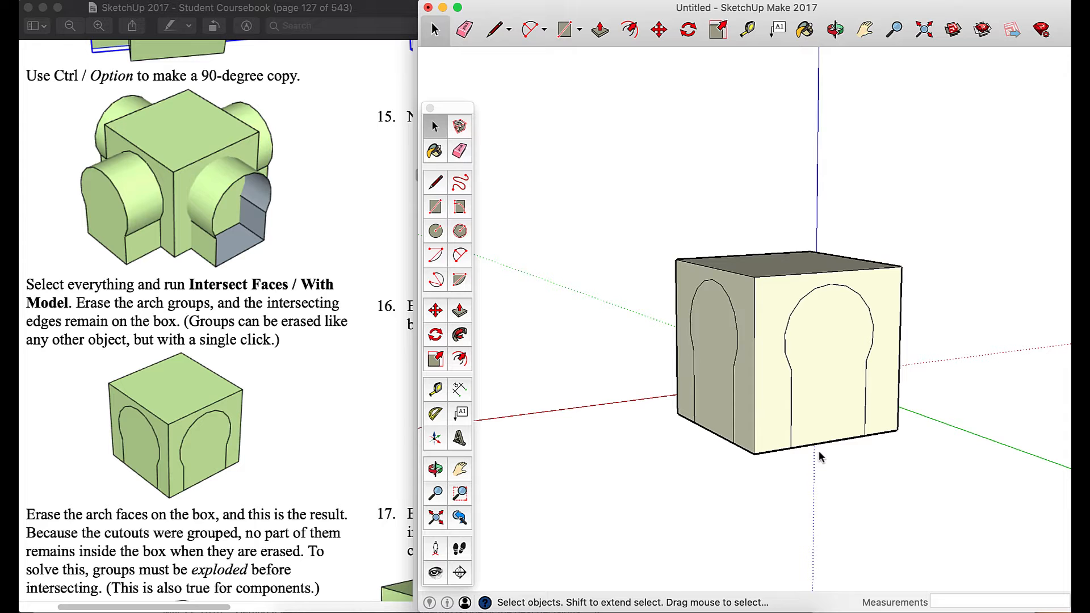
# Delete the keyhole arch face on the box side that faces the solid green axis
pyautogui.click(835, 30)
pyautogui.moveTo(687, 338); pyautogui.dragTo(477, 366)
pyautogui.scroll(-5, 331, 406)
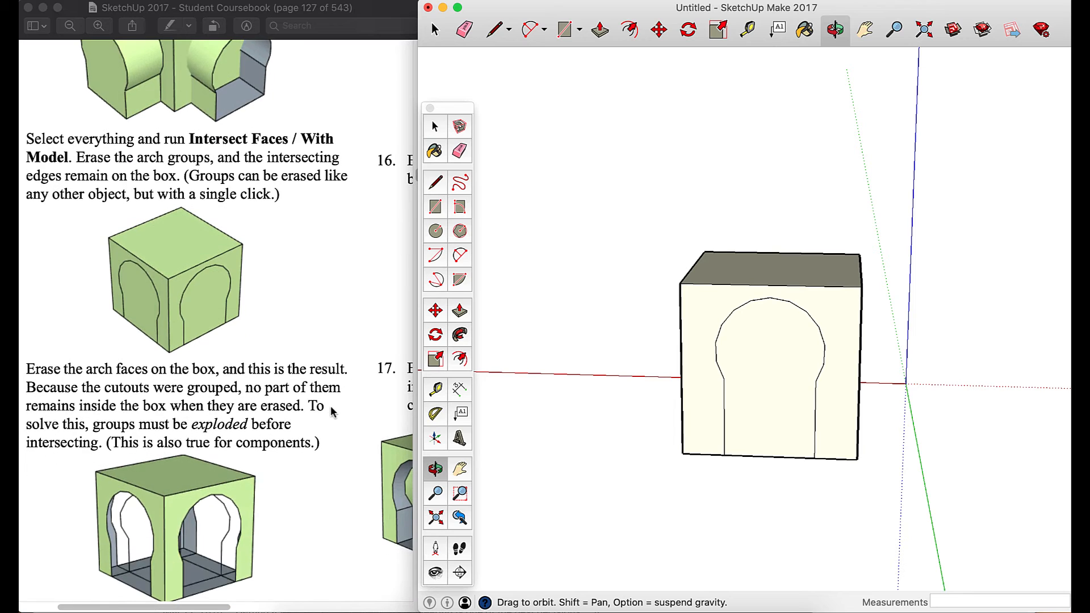
pyautogui.click(435, 29)
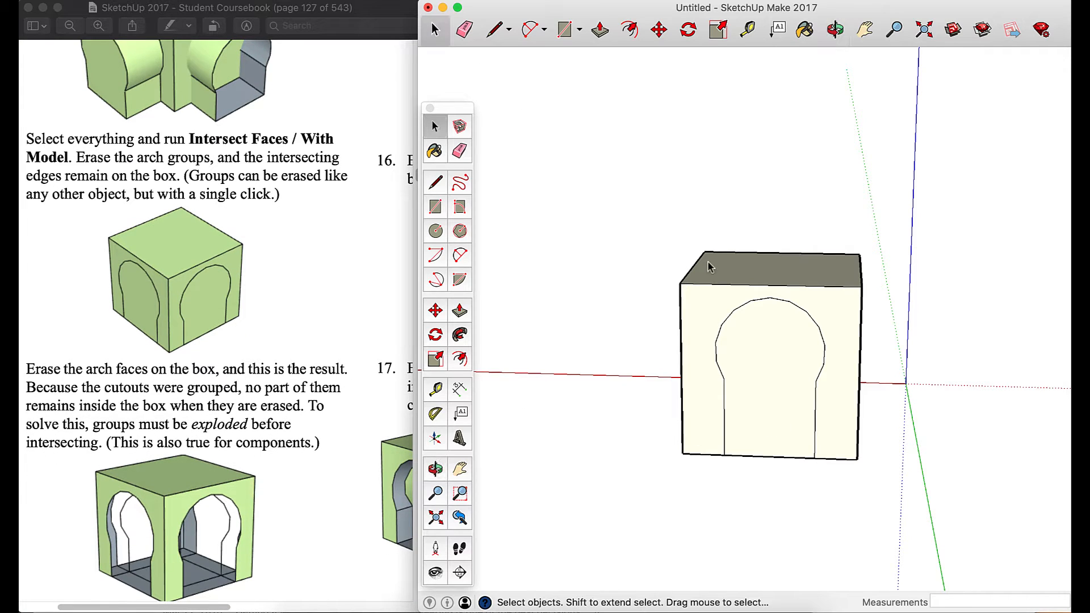
pyautogui.press('Delete')
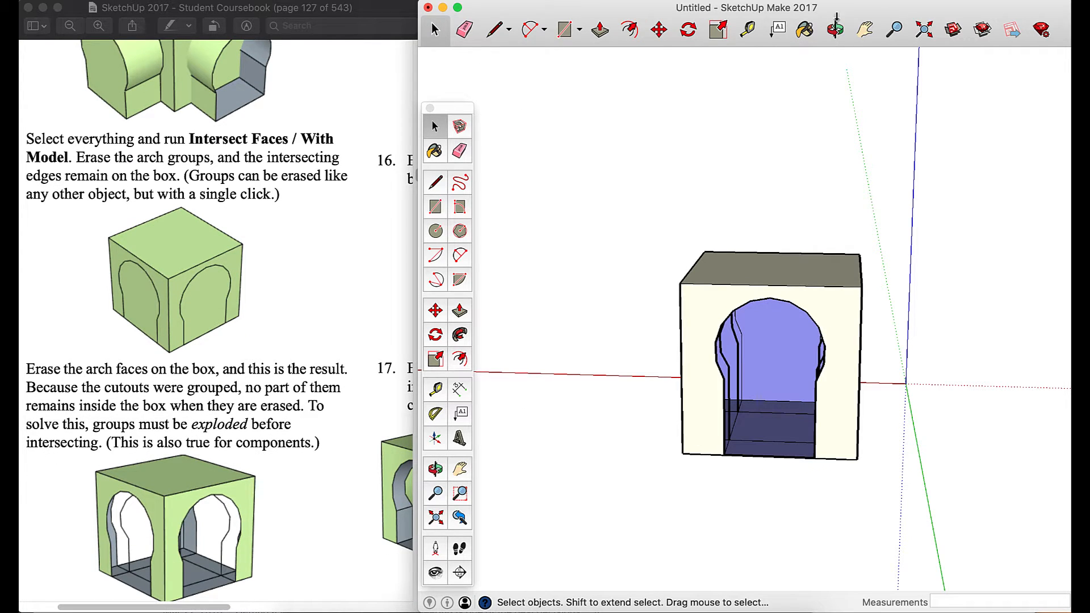
# Inspect the hollow box interior, and undo the deletion of the arch face and of both arch groups
pyautogui.click(836, 29)
pyautogui.moveTo(750, 335); pyautogui.dragTo(916, 441)
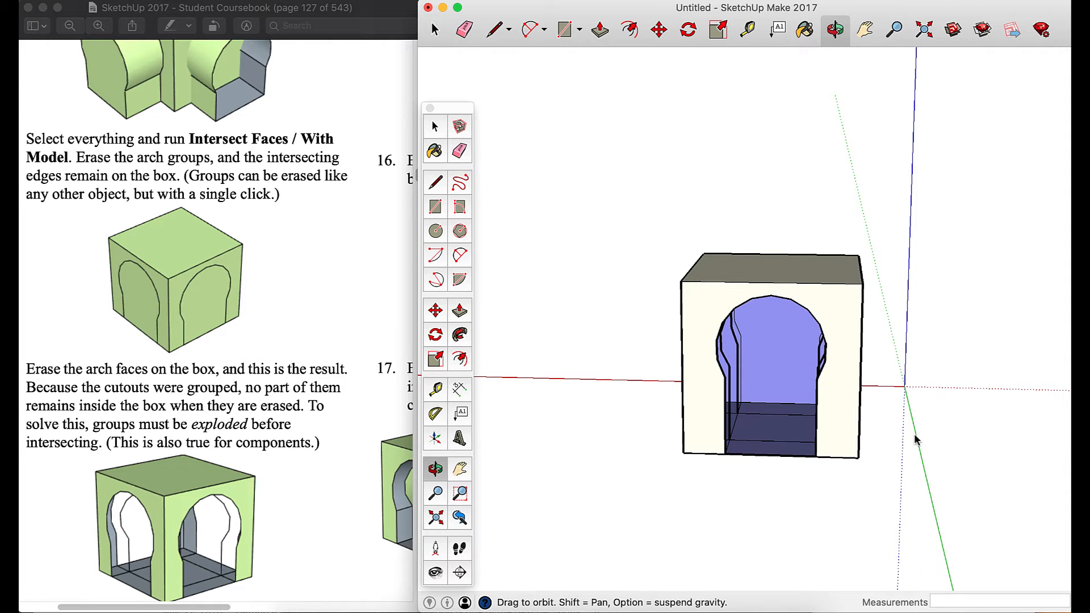
pyautogui.press('super+z')
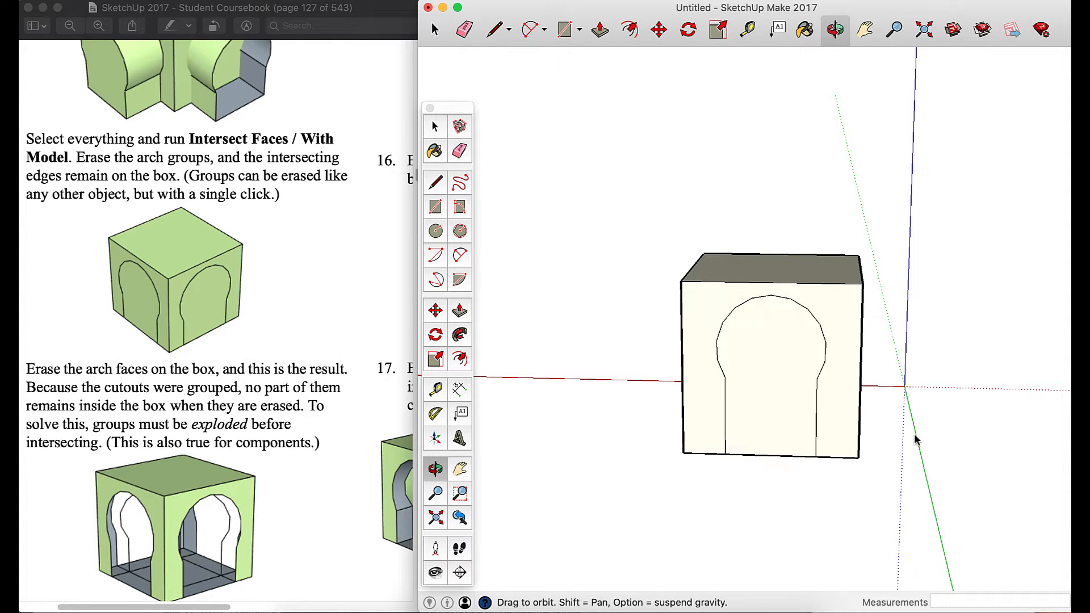
pyautogui.press('super+z')
pyautogui.press('super+z')
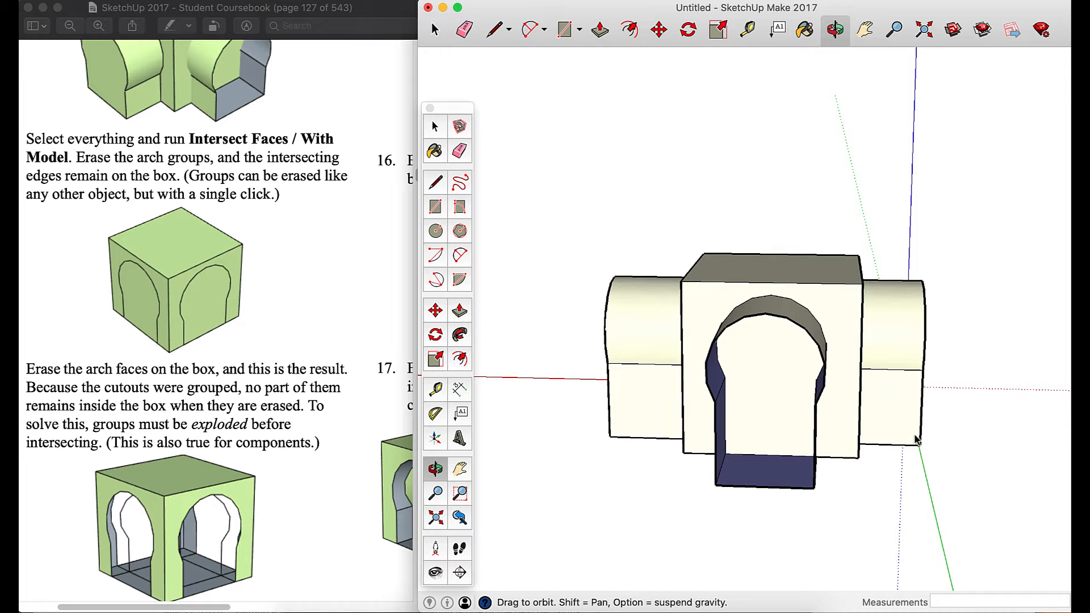
# Explode both arch groups that cross through the box
pyautogui.moveTo(831, 146); pyautogui.dragTo(536, 394)
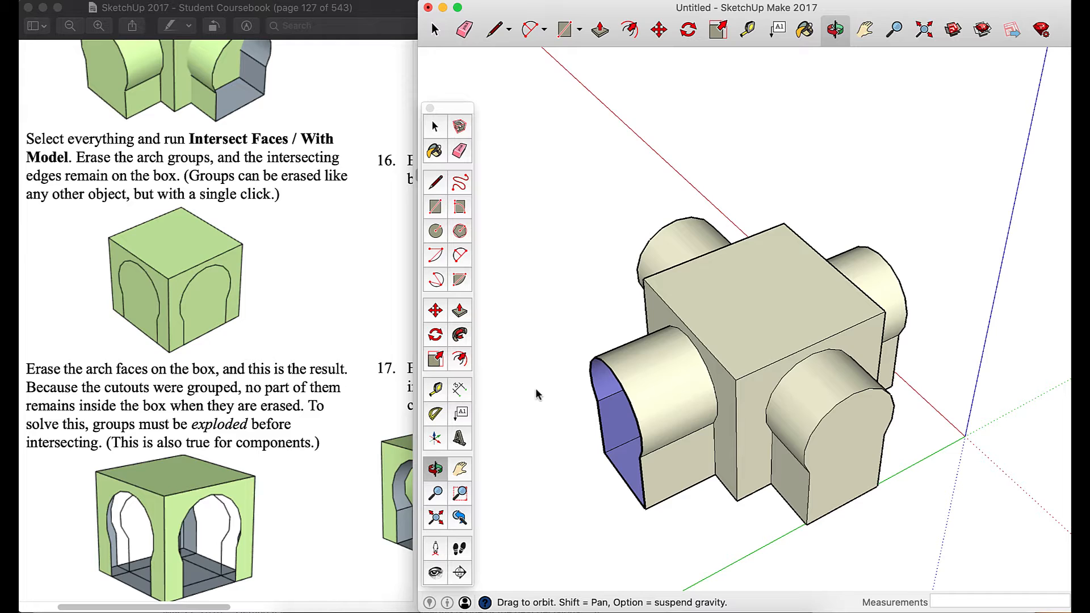
pyautogui.click(435, 30)
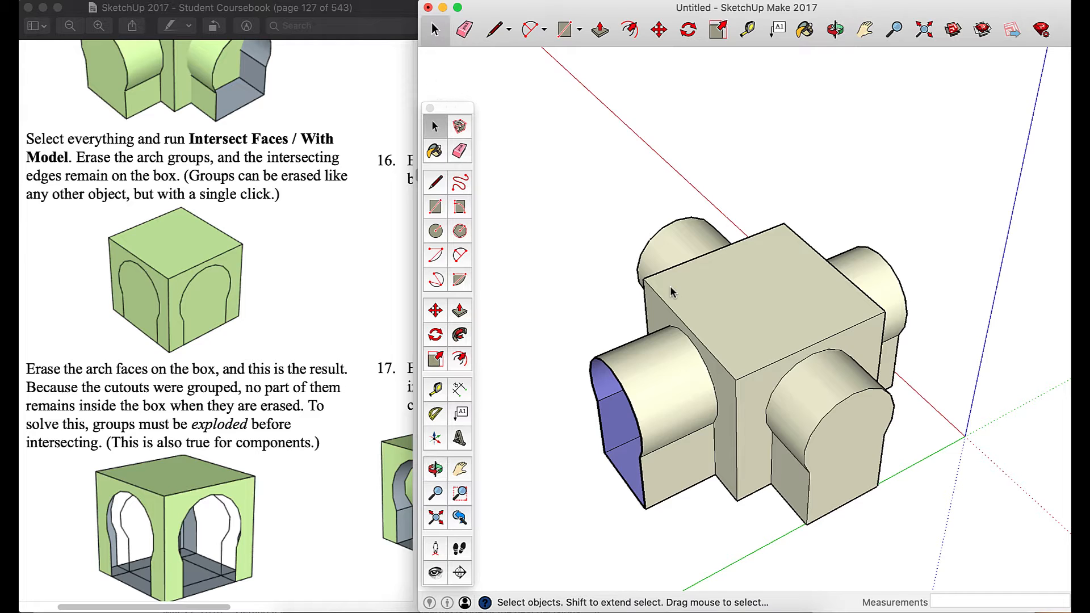
pyautogui.click(681, 255)
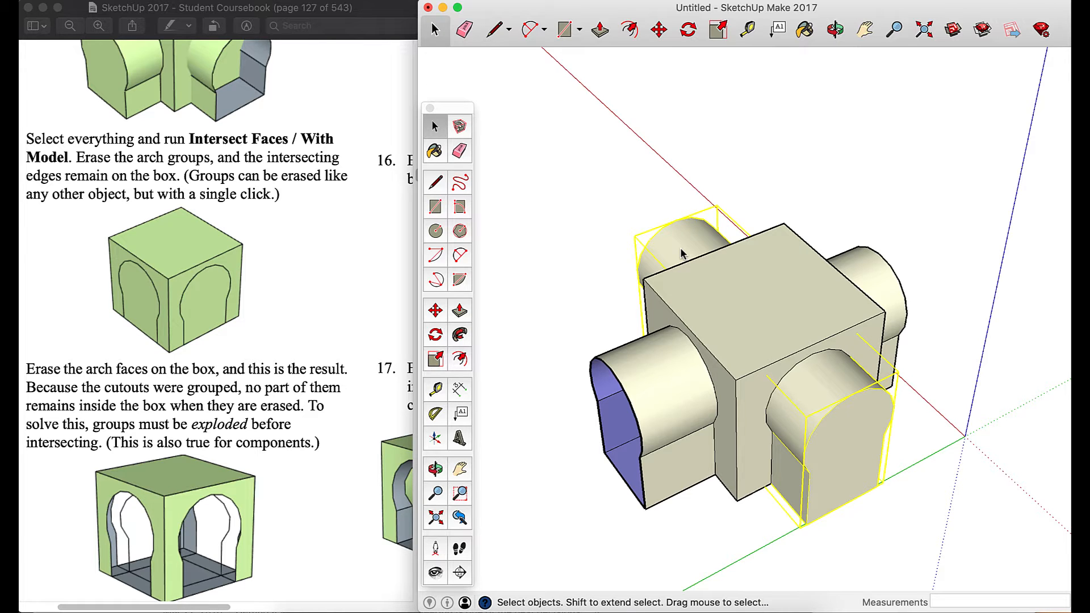
pyautogui.rightClick(682, 254)
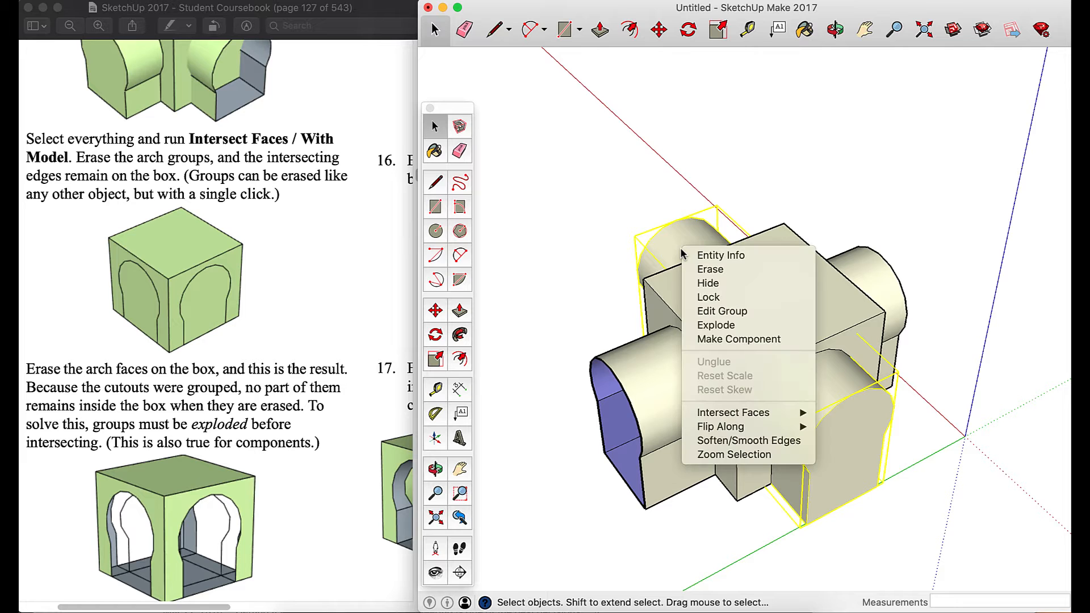
pyautogui.click(717, 328)
pyautogui.click(874, 275)
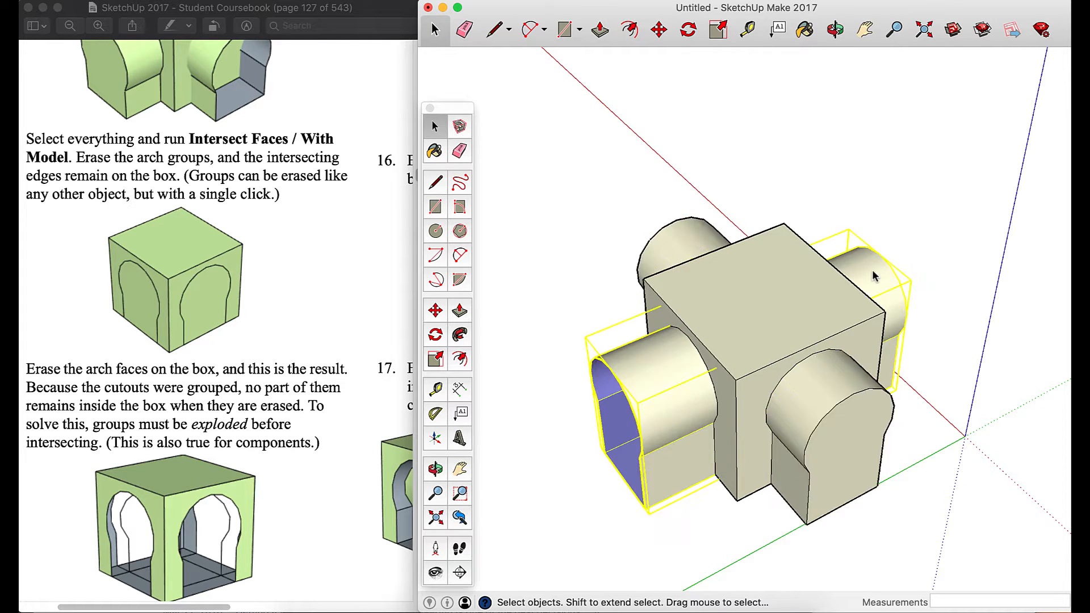
pyautogui.rightClick(873, 275)
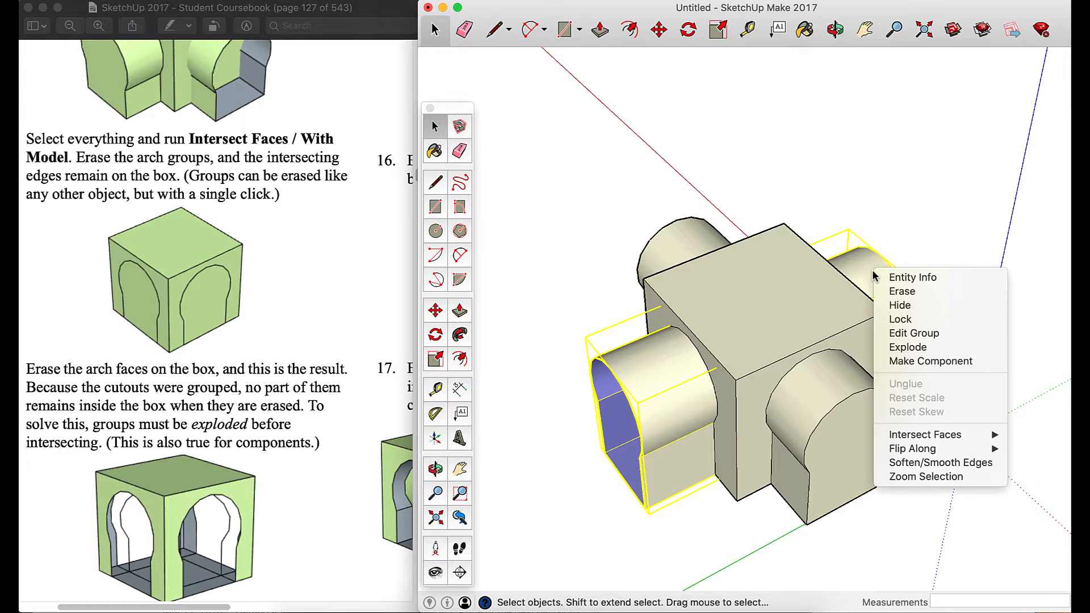
pyautogui.click(920, 348)
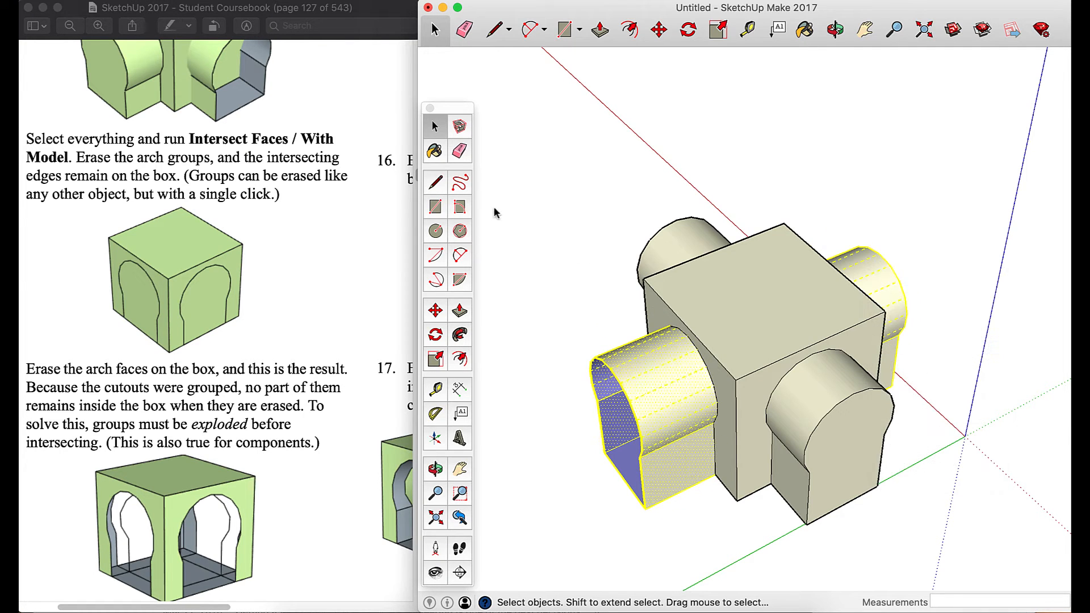
# Select the whole model and intersect the exploded arch and box faces with the model
pyautogui.press('super+a')
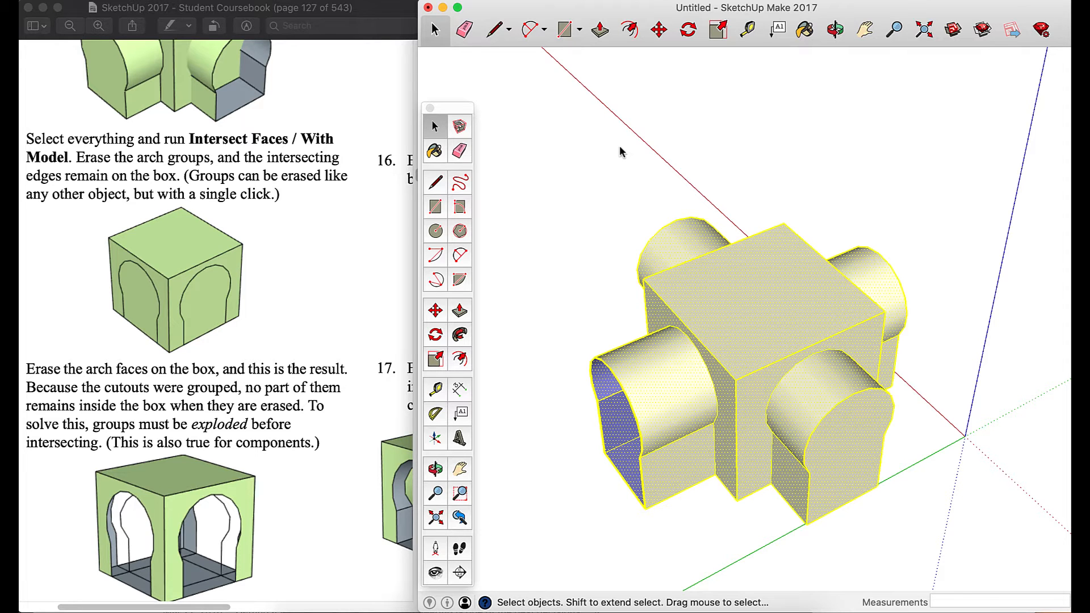
pyautogui.rightClick(737, 329)
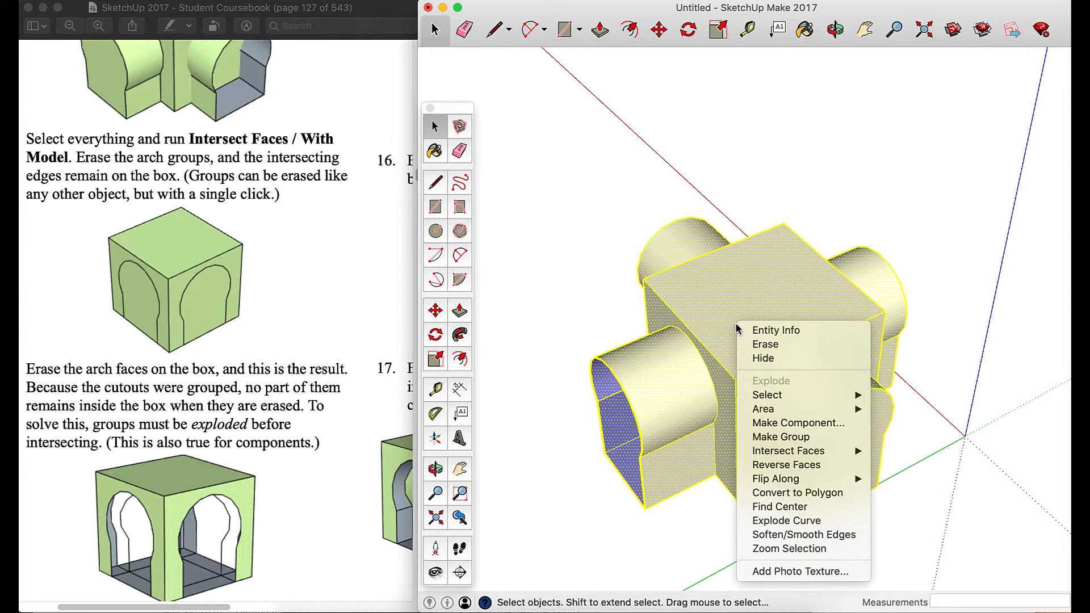
pyautogui.moveTo(788, 453)
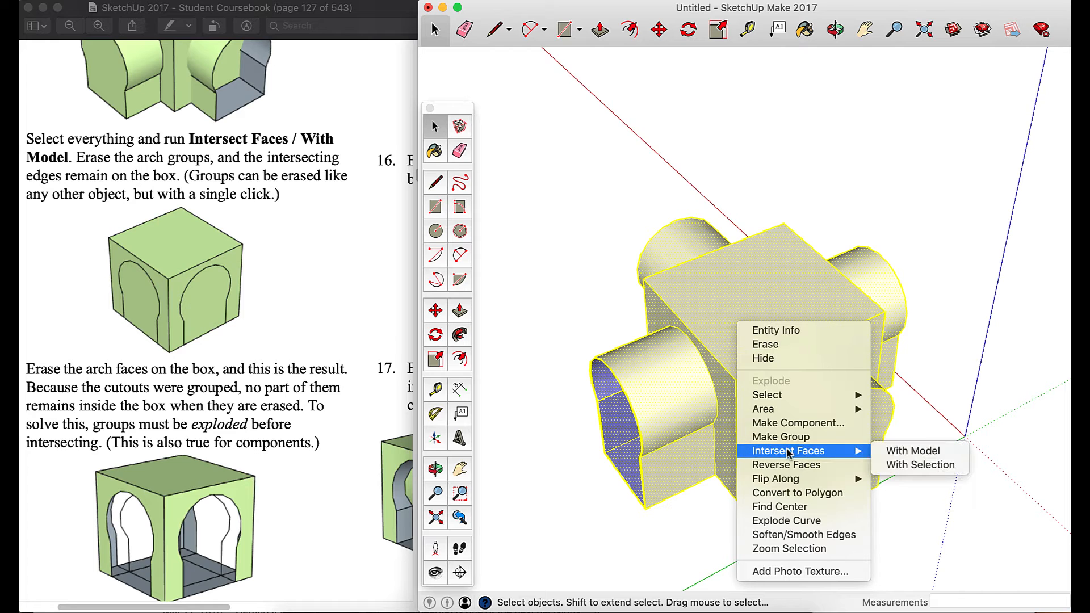
pyautogui.click(907, 451)
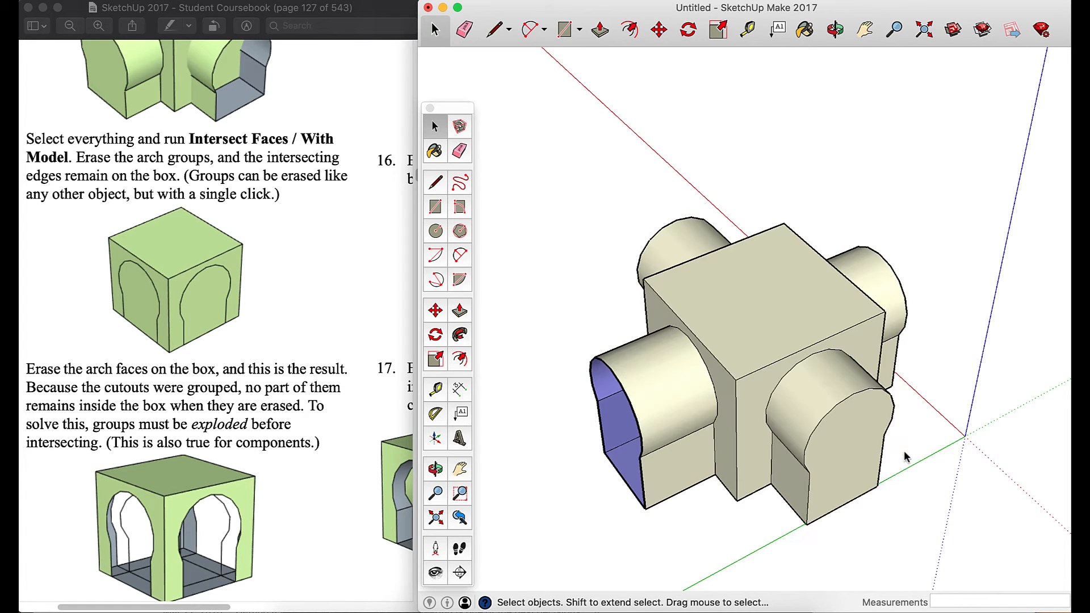
# Delete the arch portion that protrudes from the box side farthest along the solid green axis
pyautogui.click(837, 28)
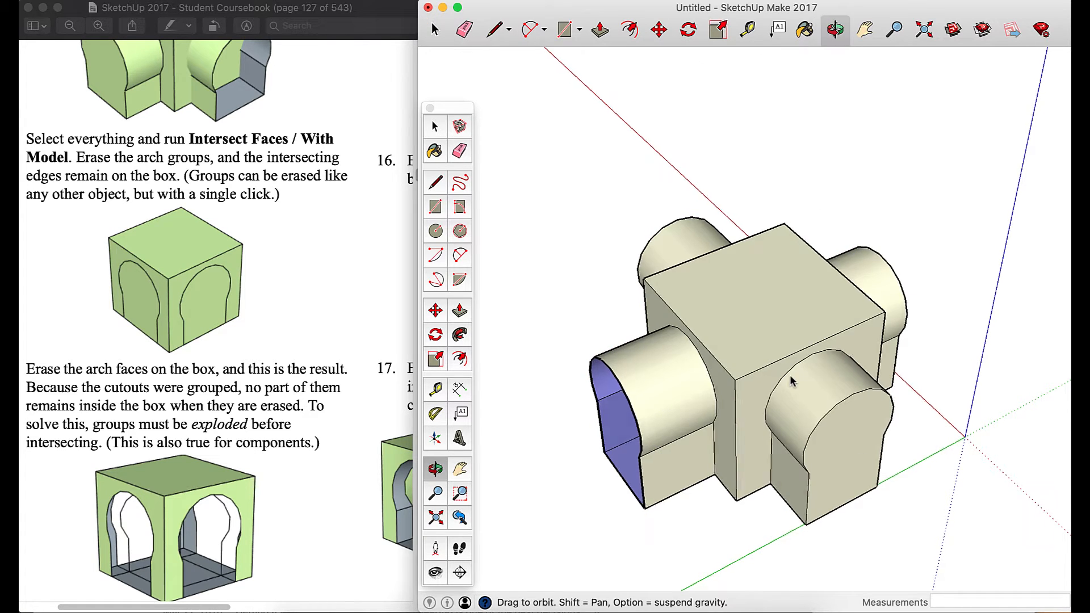
pyautogui.moveTo(794, 381); pyautogui.dragTo(630, 182)
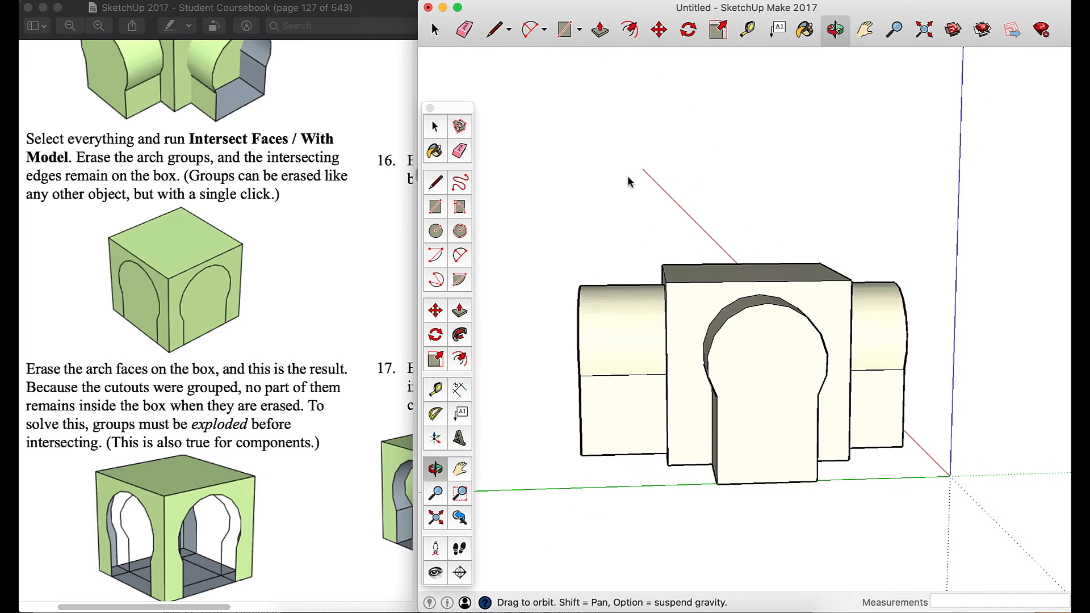
pyautogui.click(432, 30)
pyautogui.moveTo(610, 478); pyautogui.dragTo(523, 202)
pyautogui.press('Delete')
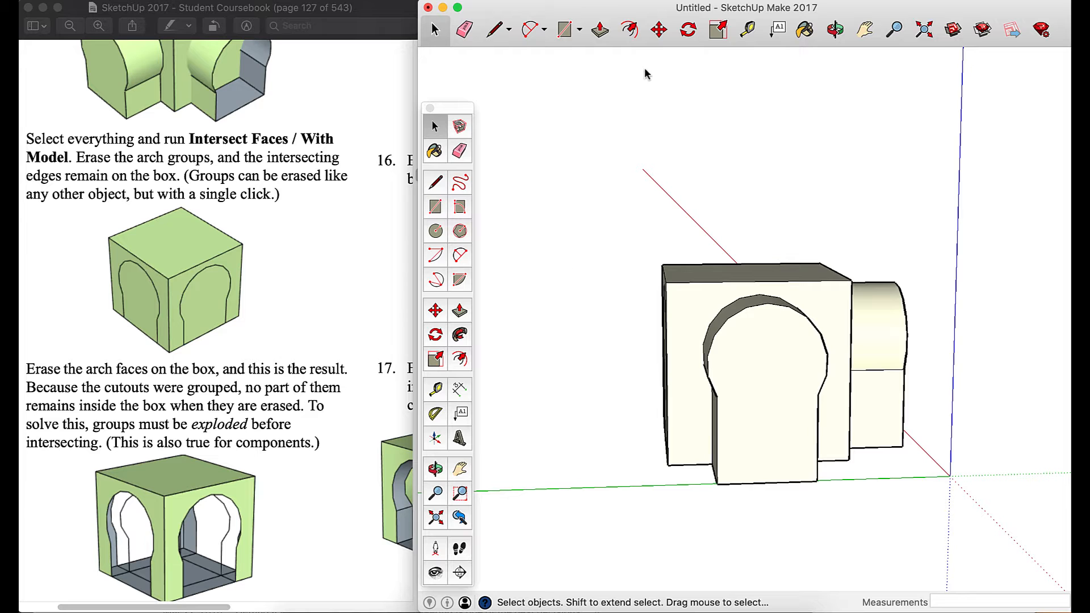
# Delete the arch portion that protrudes from the box side nearest the green axis
pyautogui.press('o')
pyautogui.moveTo(1019, 375); pyautogui.dragTo(756, 397)
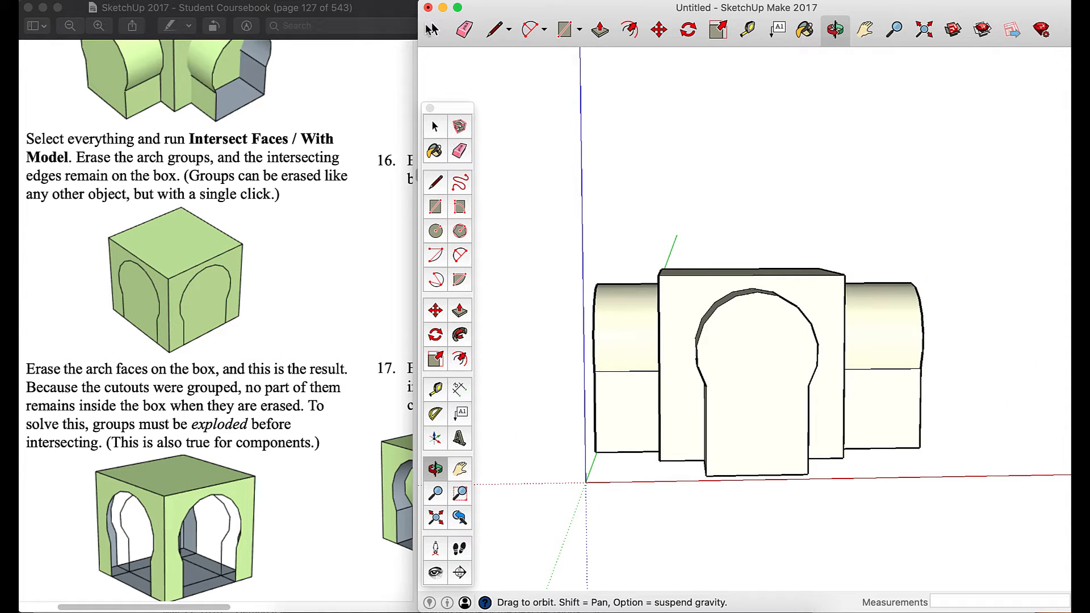
pyautogui.press('space')
pyautogui.moveTo(617, 486); pyautogui.dragTo(574, 196)
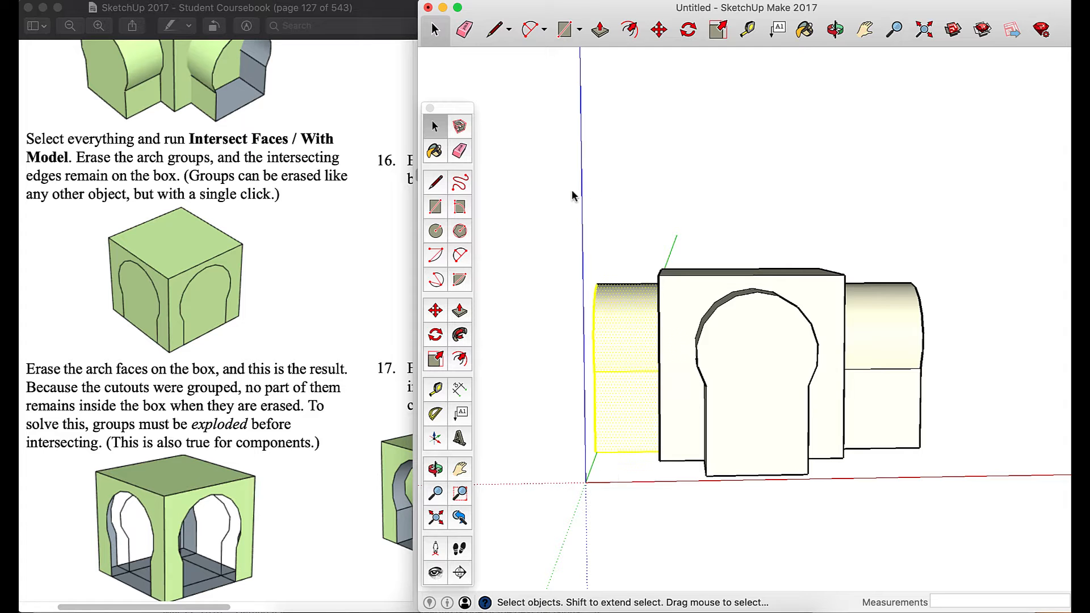
pyautogui.press('Delete')
# Delete the arch portion that protrudes from the box side nearest the red axis
pyautogui.click(835, 30)
pyautogui.moveTo(704, 375); pyautogui.dragTo(622, 369)
pyautogui.press('space')
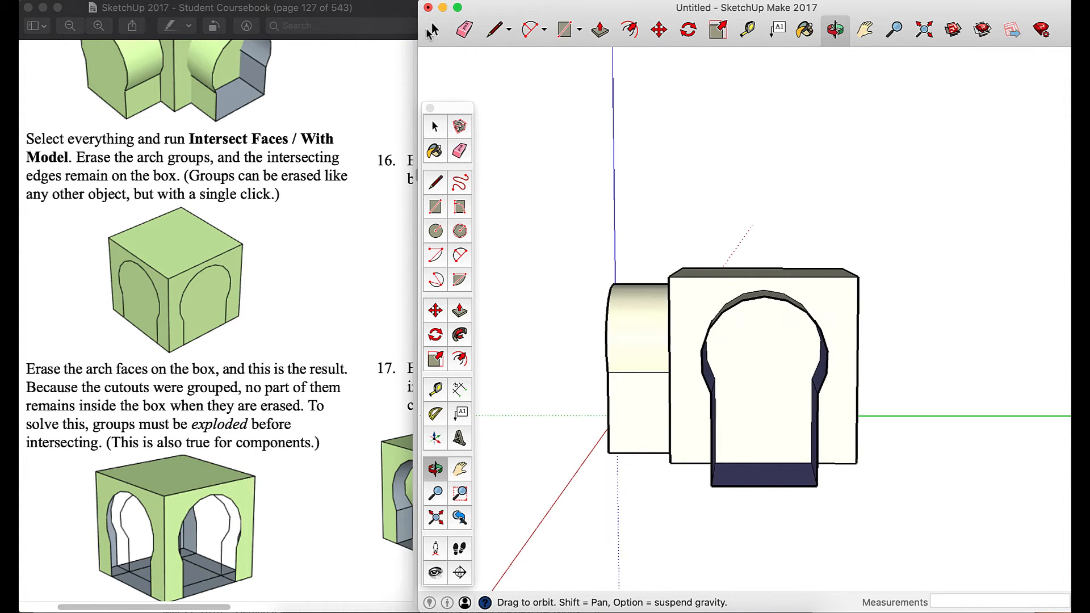
pyautogui.moveTo(637, 480); pyautogui.dragTo(554, 176)
pyautogui.press('Delete')
# Delete the last protruding arch portion, on the box side farthest along the solid red axis
pyautogui.click(833, 30)
pyautogui.moveTo(907, 252); pyautogui.dragTo(485, 235)
pyautogui.moveTo(658, 322); pyautogui.dragTo(606, 324)
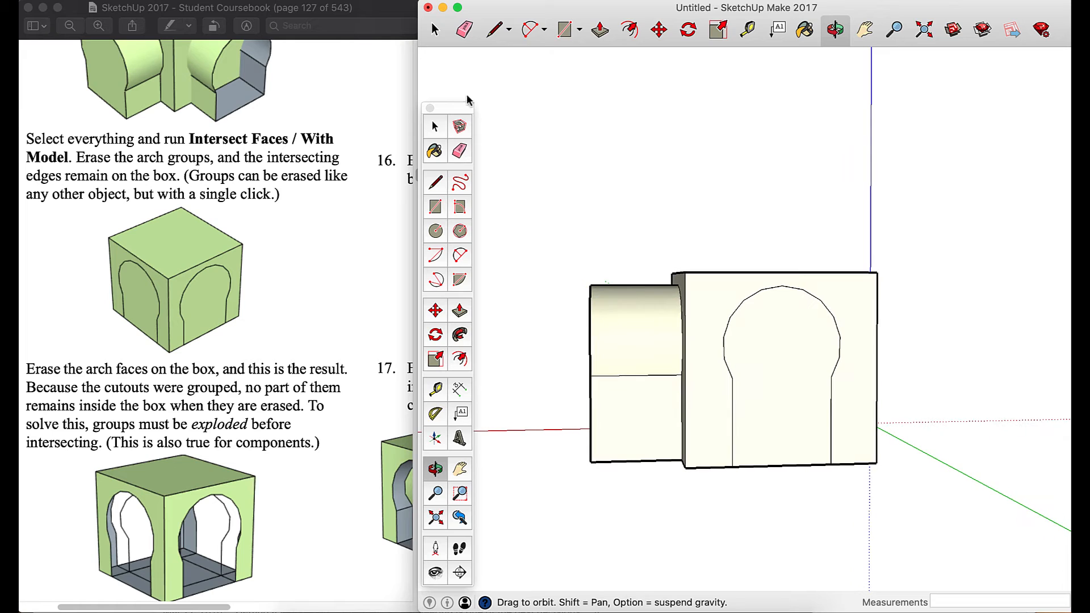
pyautogui.click(435, 29)
pyautogui.moveTo(624, 480); pyautogui.dragTo(558, 237)
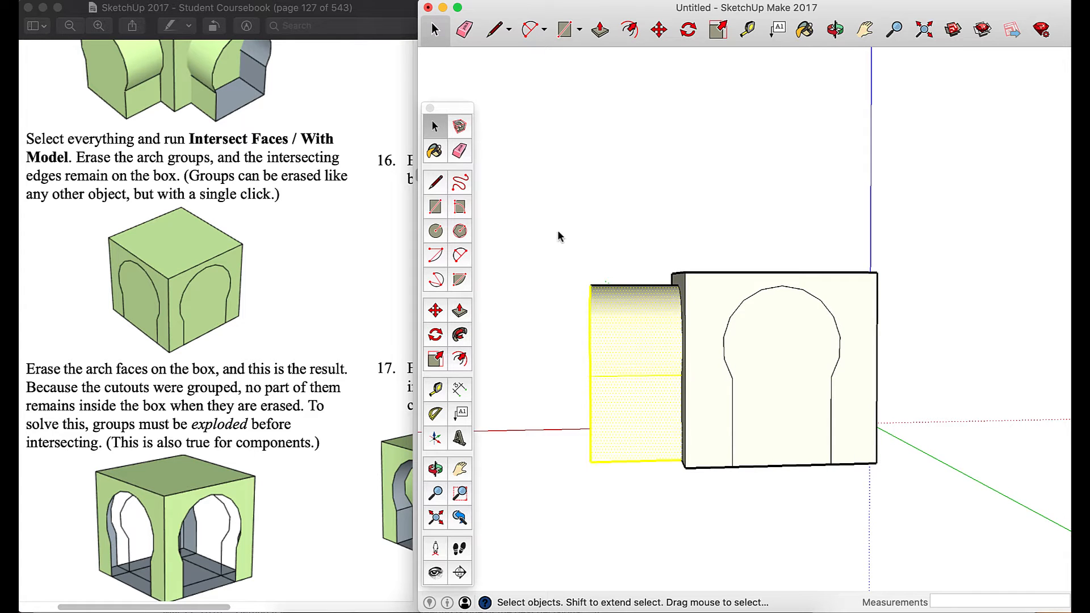
pyautogui.press('Delete')
# Delete the arch faces on the two box sides farthest along the solid green and red axes
pyautogui.press('Delete')
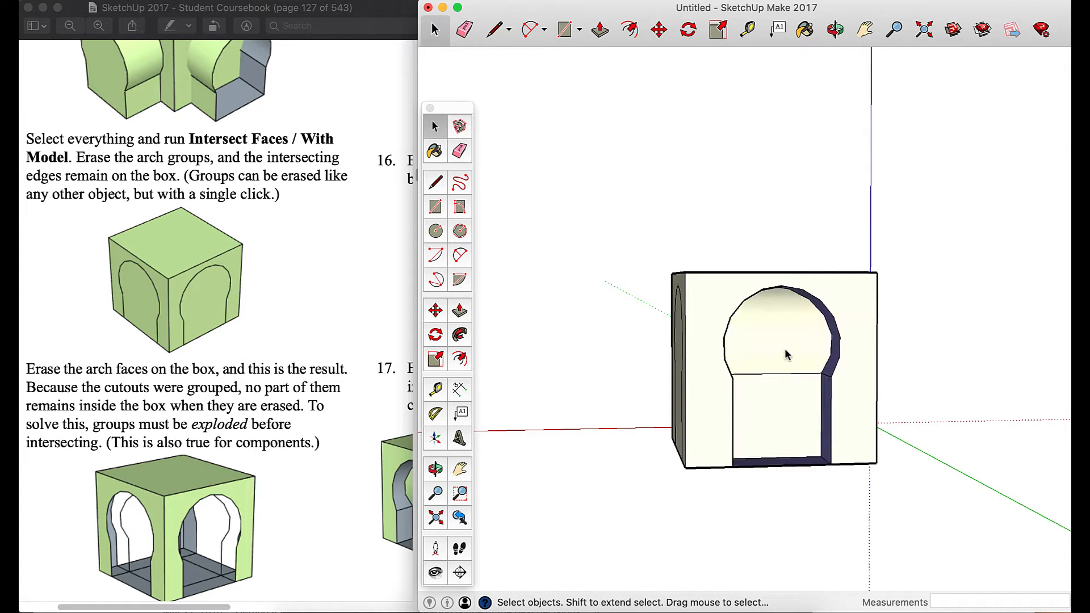
pyautogui.click(837, 29)
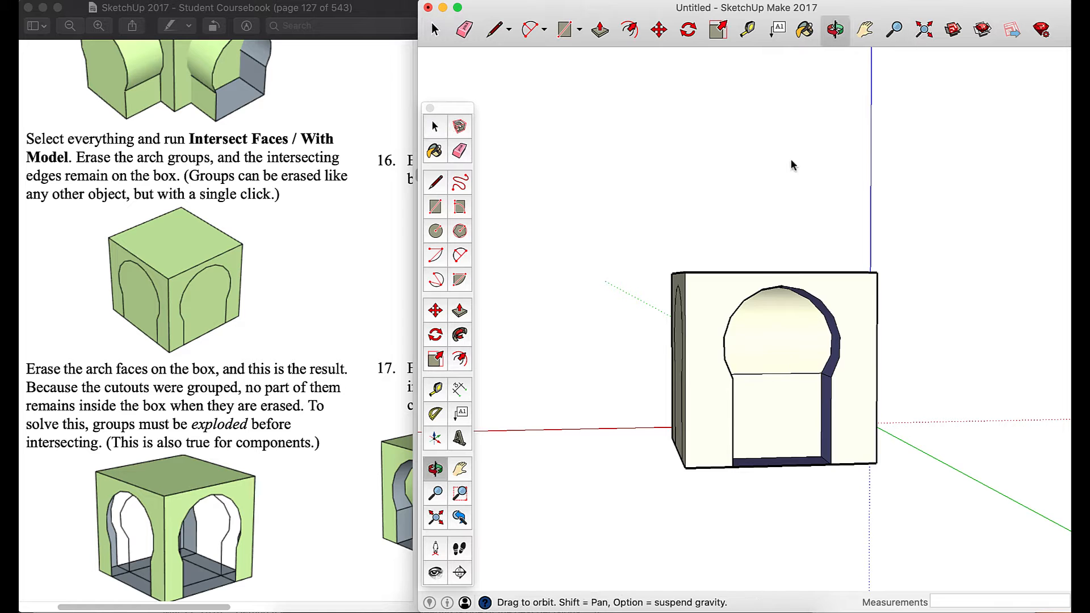
pyautogui.moveTo(739, 387); pyautogui.dragTo(867, 433)
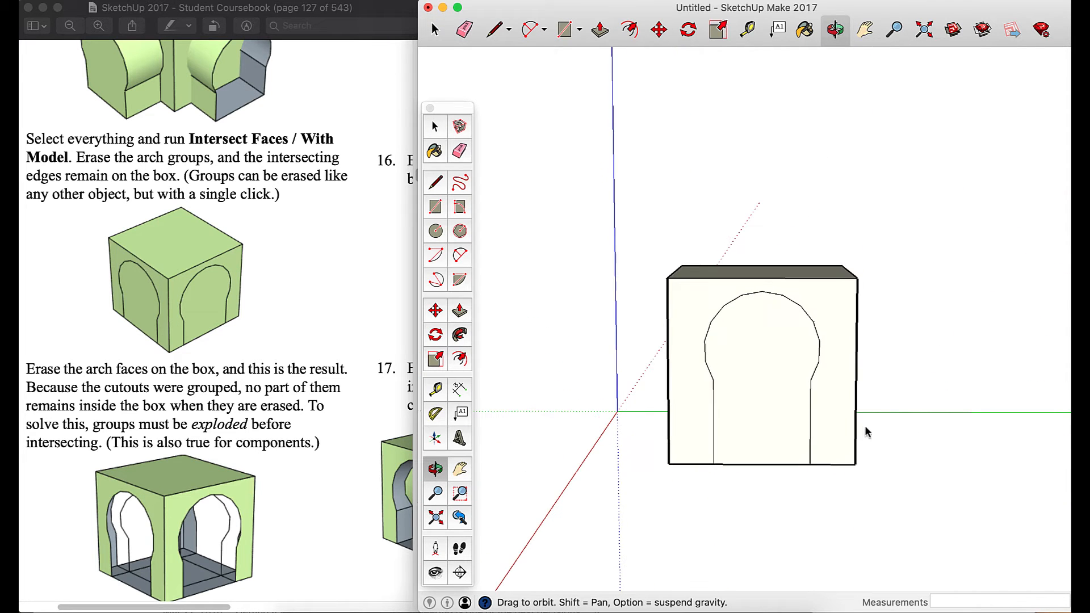
pyautogui.click(437, 30)
pyautogui.press('Delete')
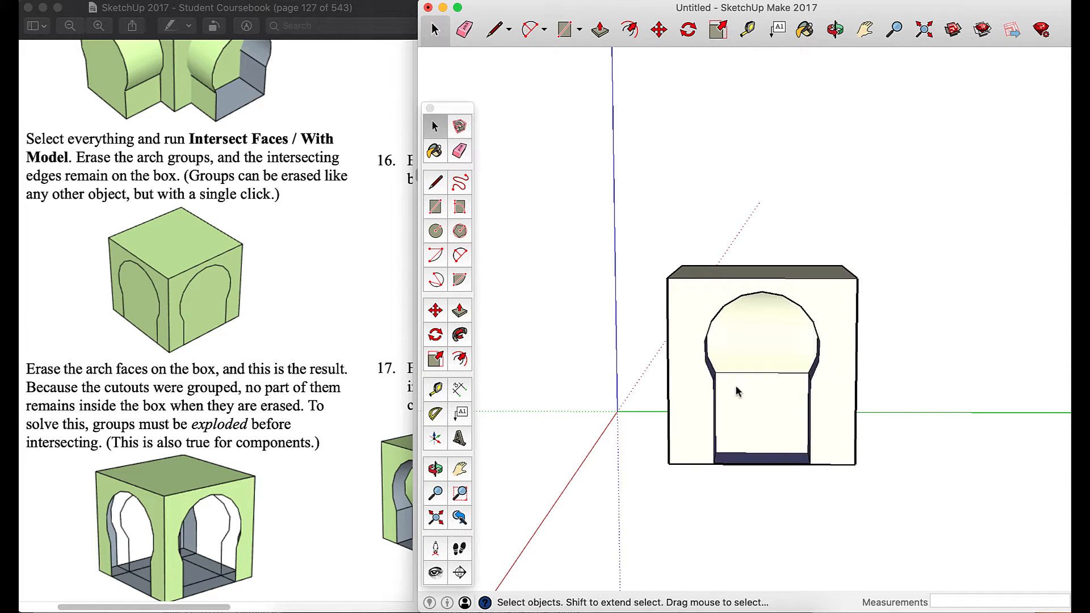
# Delete the arch faces on the two box sides nearest the red and green axes
pyautogui.click(835, 30)
pyautogui.moveTo(727, 214); pyautogui.dragTo(884, 358)
pyautogui.click(436, 30)
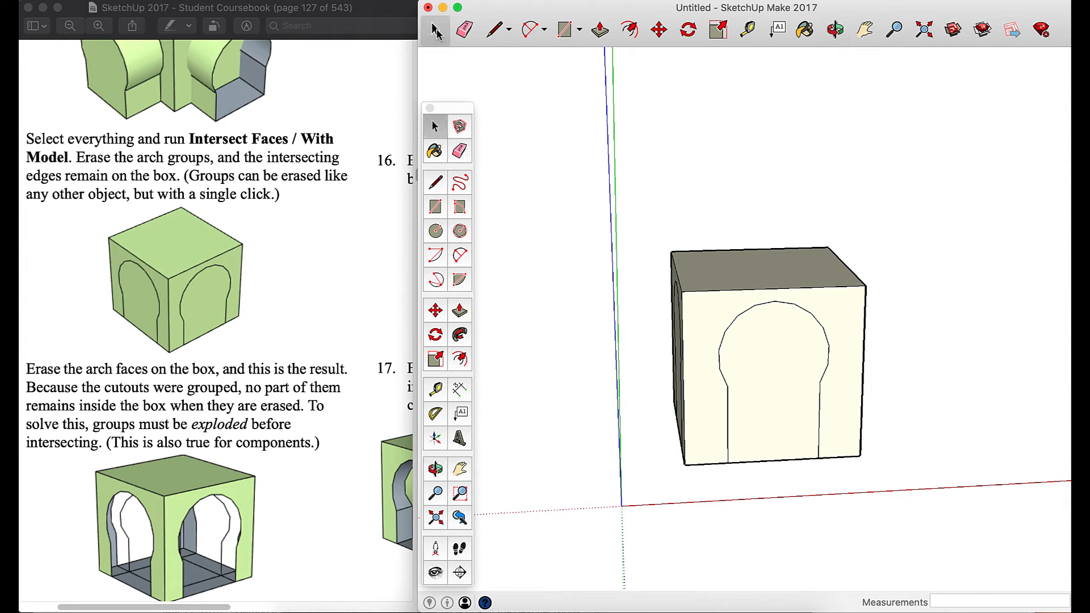
pyautogui.press('Delete')
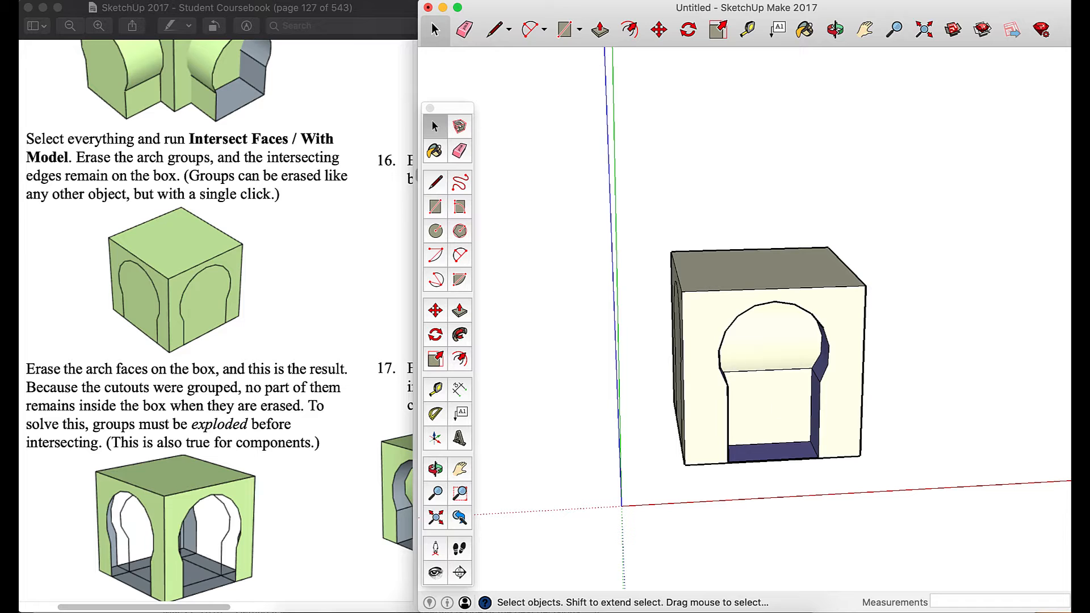
pyautogui.click(835, 30)
pyautogui.moveTo(628, 407); pyautogui.dragTo(954, 412)
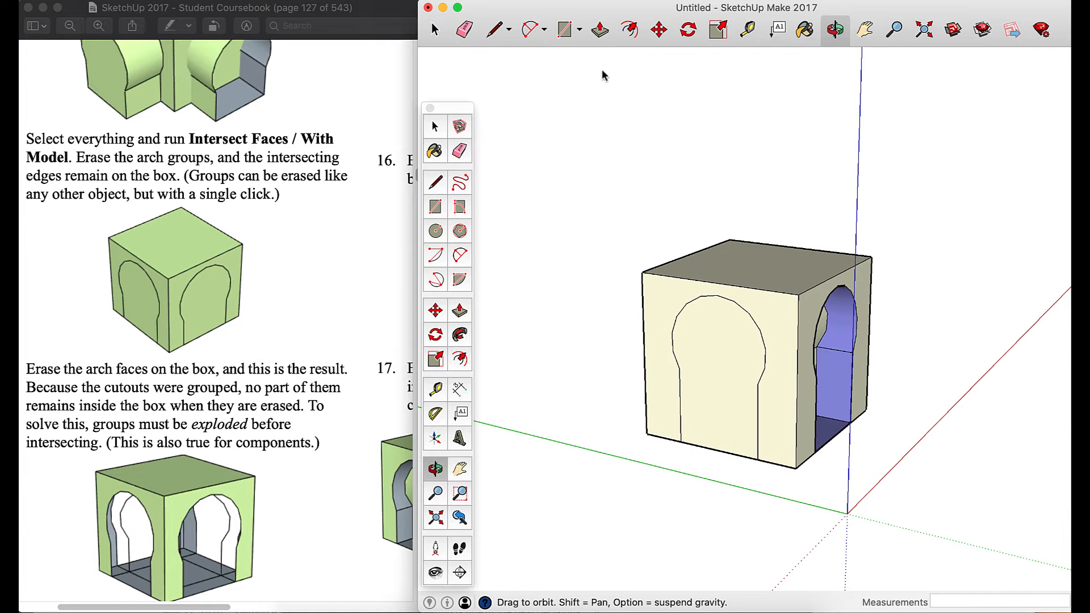
pyautogui.click(435, 31)
pyautogui.click(730, 411)
pyautogui.press('Delete')
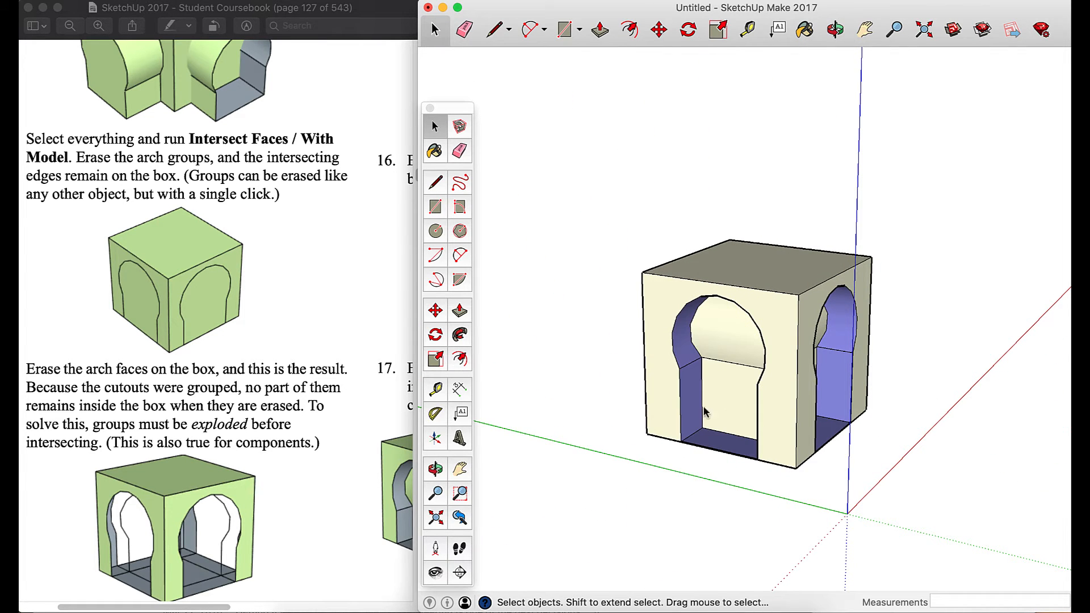
# Following coursebook step 17, delete the floor and the interior faces that block the arched passage running along the red axis
pyautogui.hscroll(10, 332, 481)
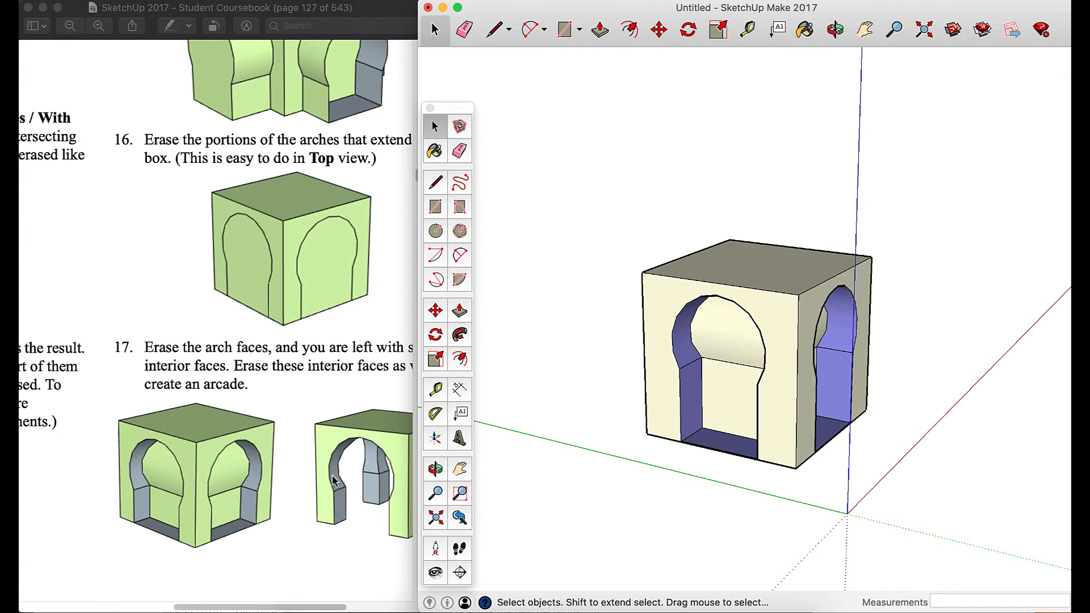
pyautogui.scroll(-3, 334, 482)
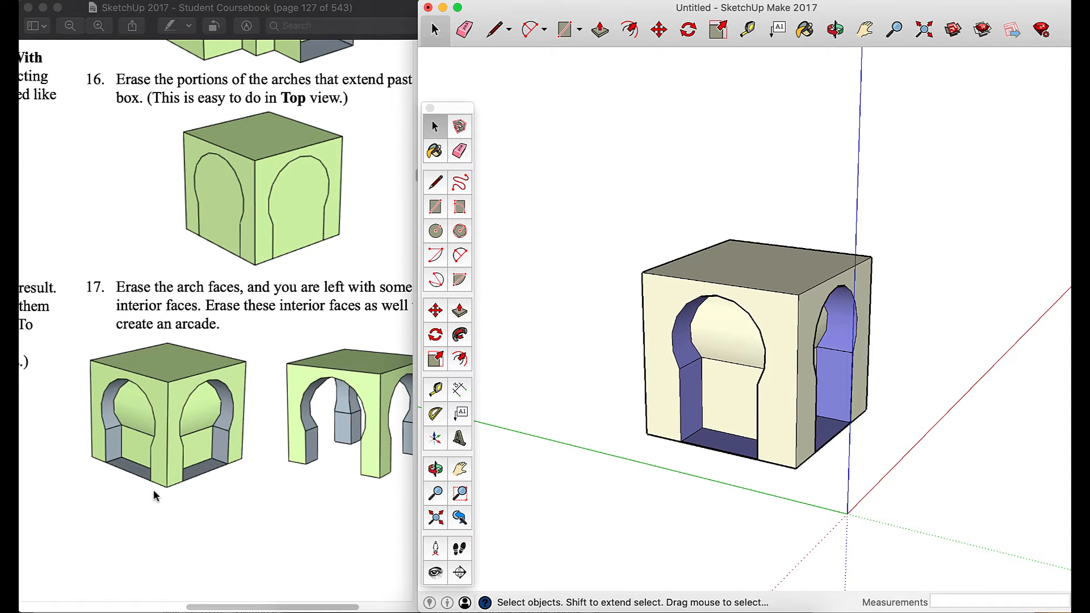
pyautogui.click(836, 31)
pyautogui.moveTo(689, 426); pyautogui.dragTo(850, 321)
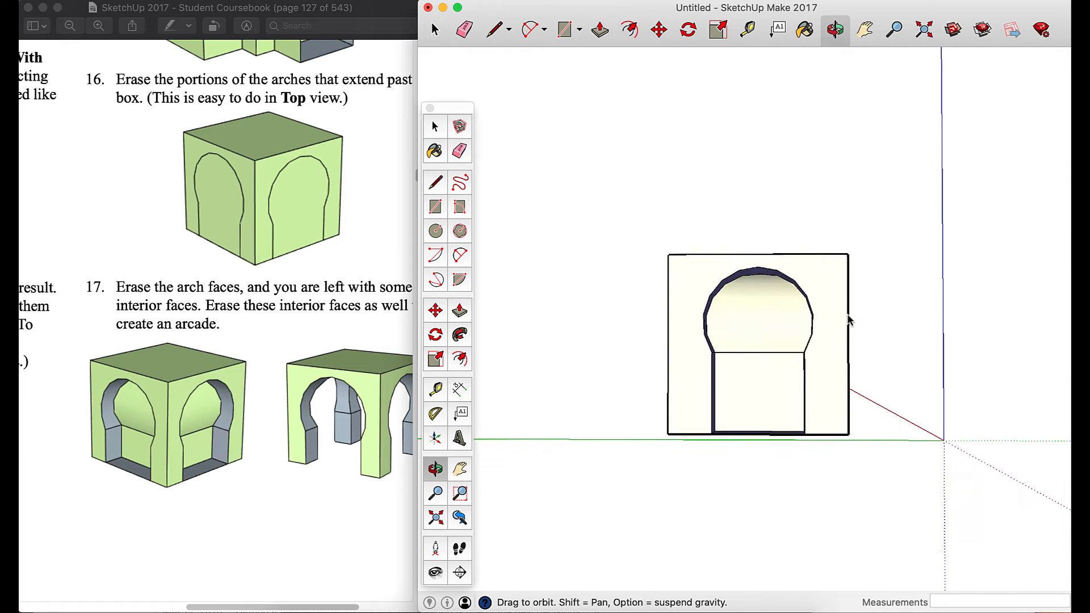
pyautogui.moveTo(791, 341); pyautogui.dragTo(796, 365)
pyautogui.scroll(5, 783, 475)
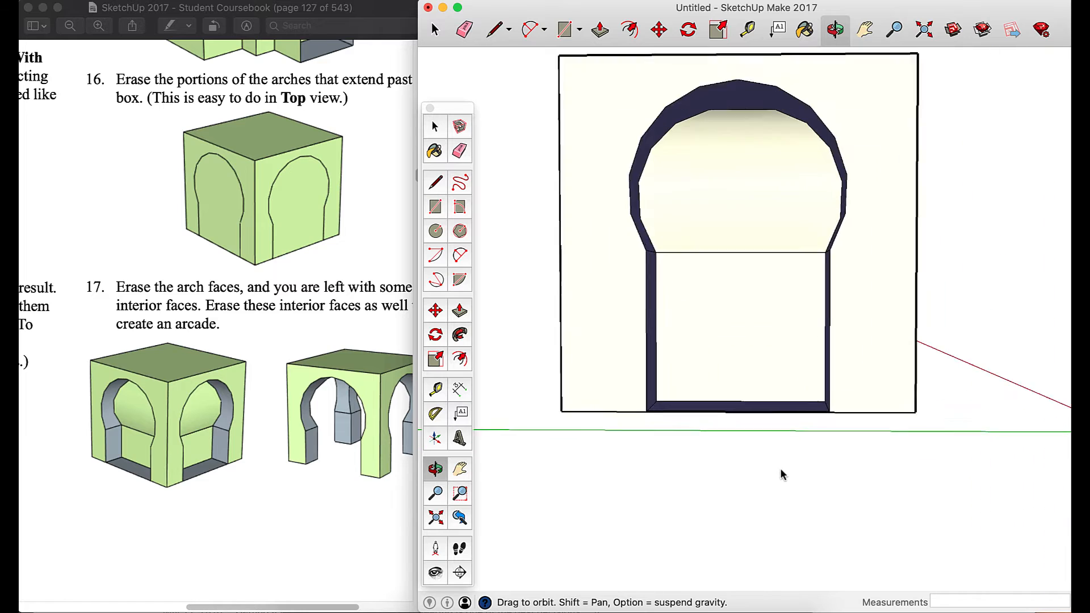
pyautogui.scroll(2, 781, 475)
pyautogui.scroll(-4, 781, 475)
pyautogui.moveTo(782, 474); pyautogui.dragTo(762, 441)
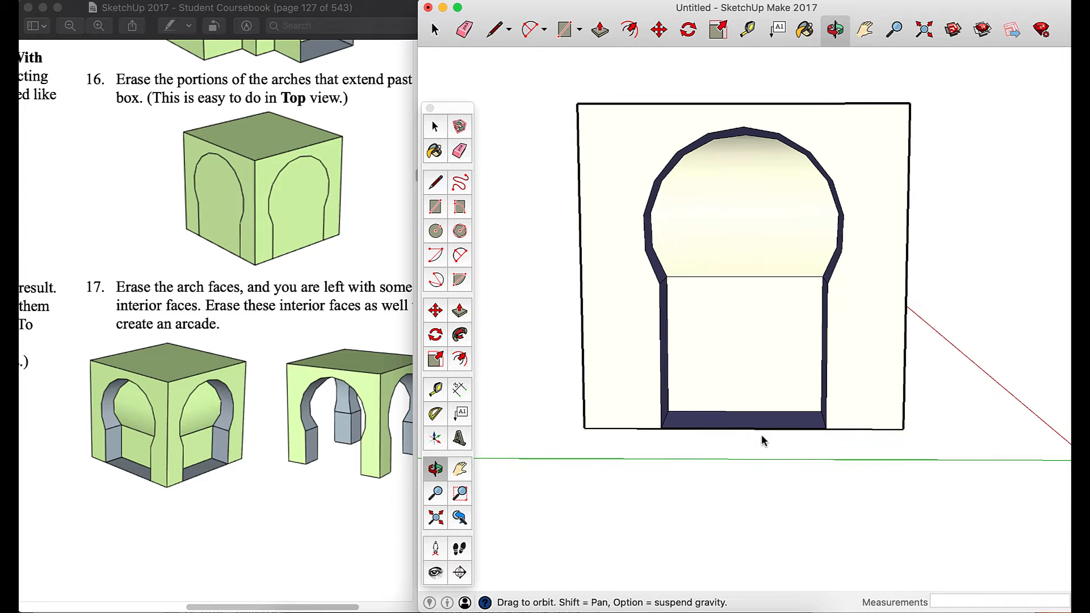
pyautogui.press('space')
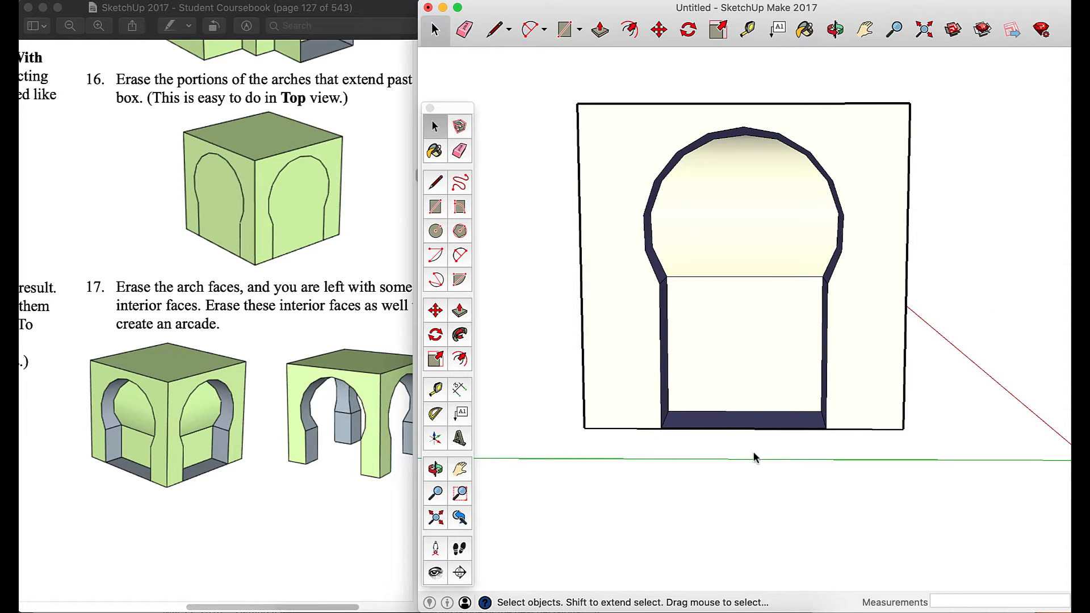
pyautogui.moveTo(753, 451); pyautogui.dragTo(742, 273)
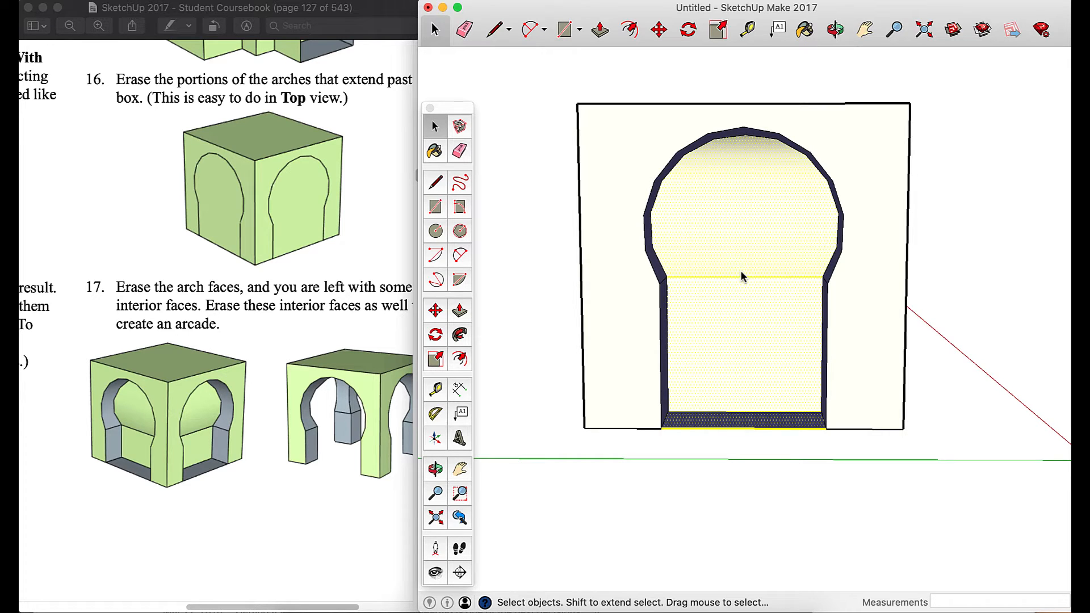
pyautogui.press('Delete')
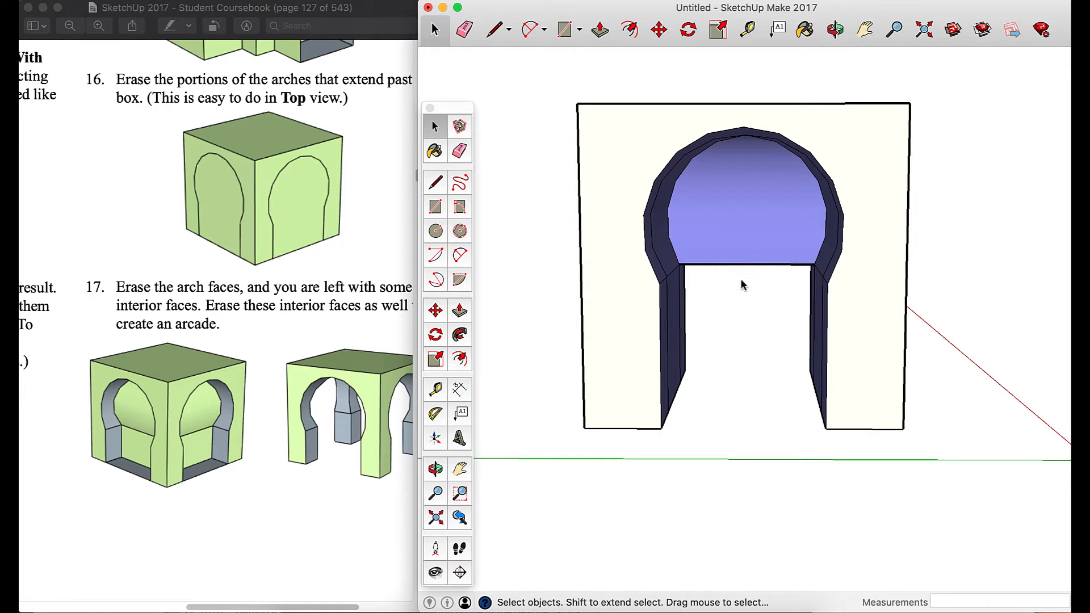
pyautogui.click(740, 244)
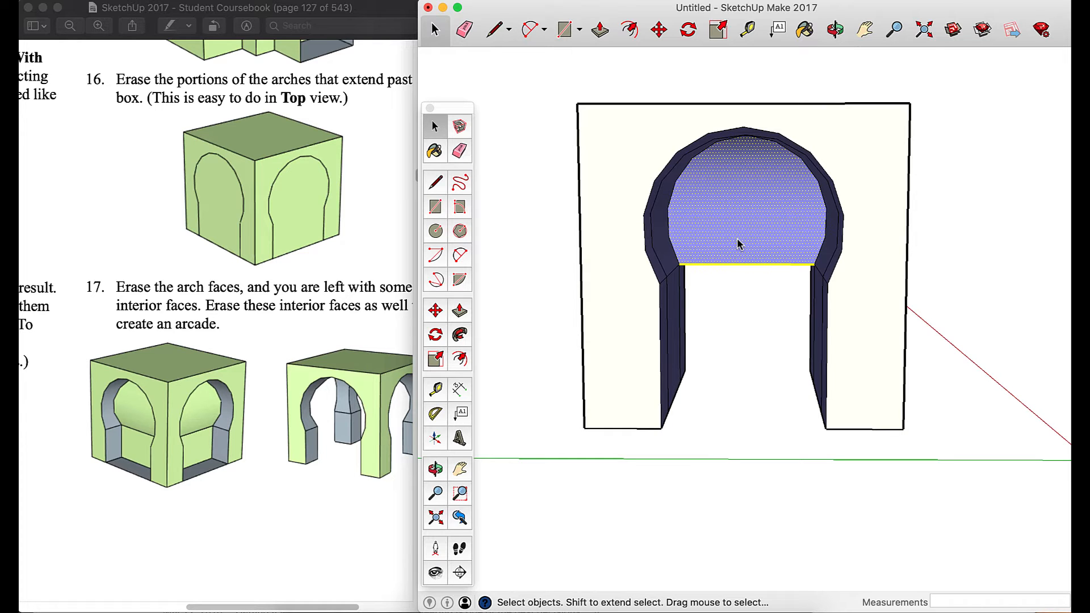
pyautogui.press('Delete')
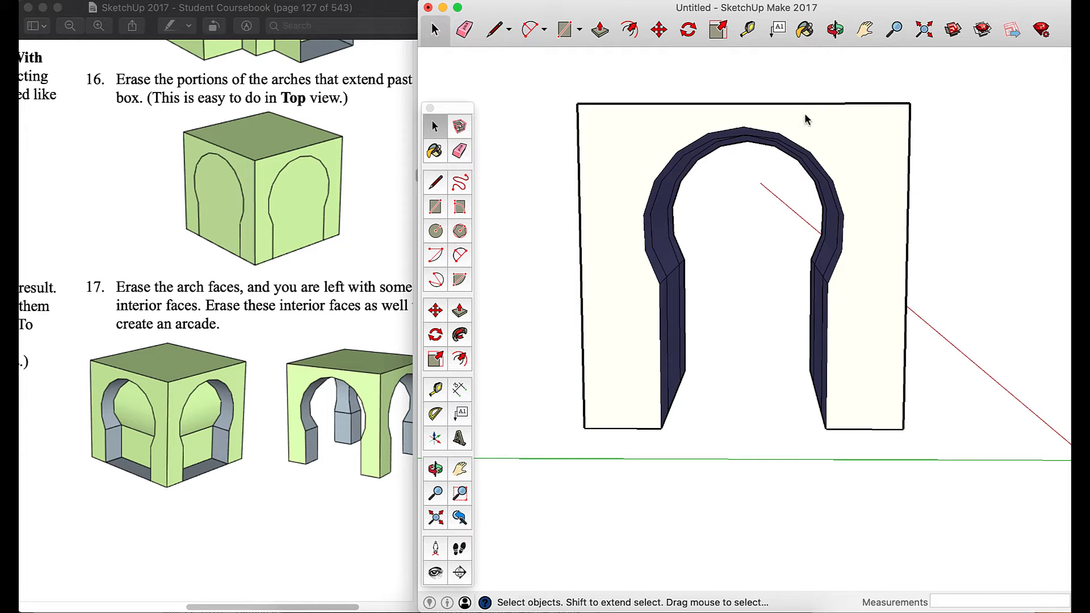
# Delete the interior faces that block the arched passage running along the green axis, and inspect the vaulted ceiling from below
pyautogui.click(830, 31)
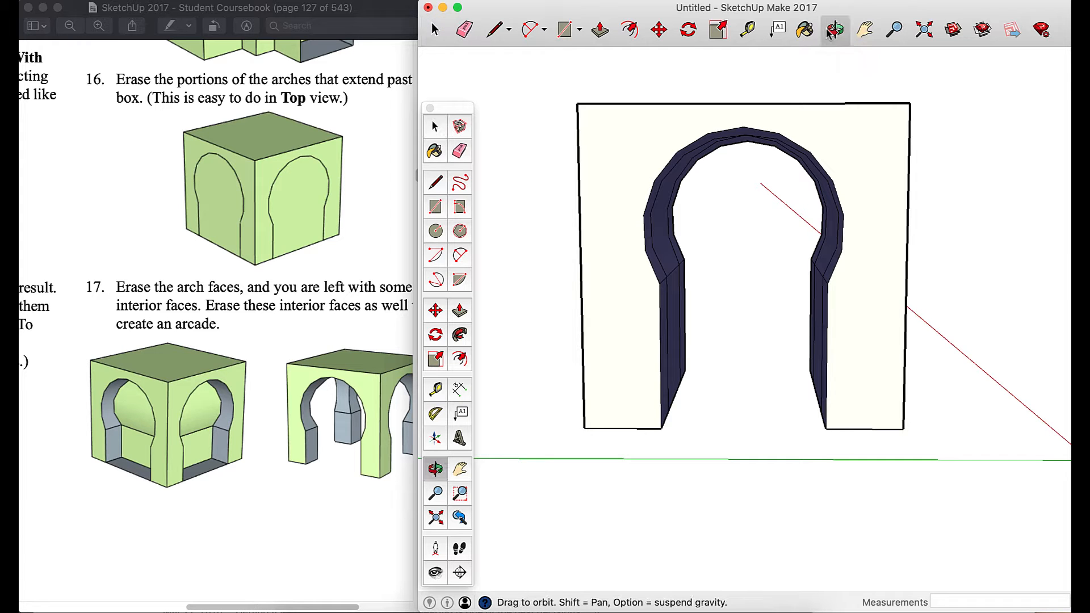
pyautogui.moveTo(917, 397); pyautogui.dragTo(778, 369)
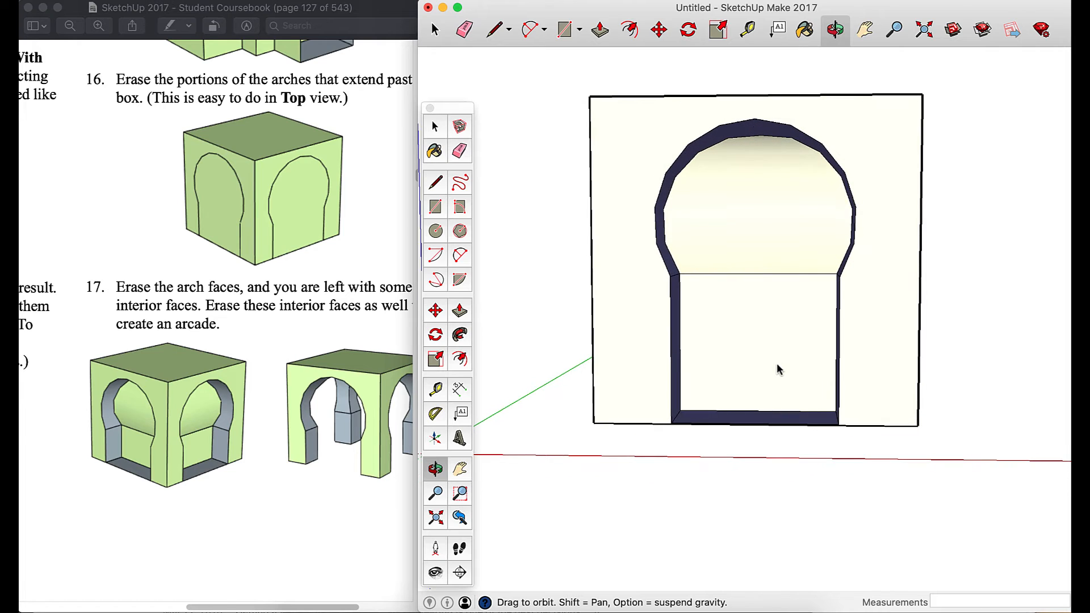
pyautogui.click(434, 30)
pyautogui.moveTo(746, 353); pyautogui.dragTo(748, 267)
pyautogui.press('Delete')
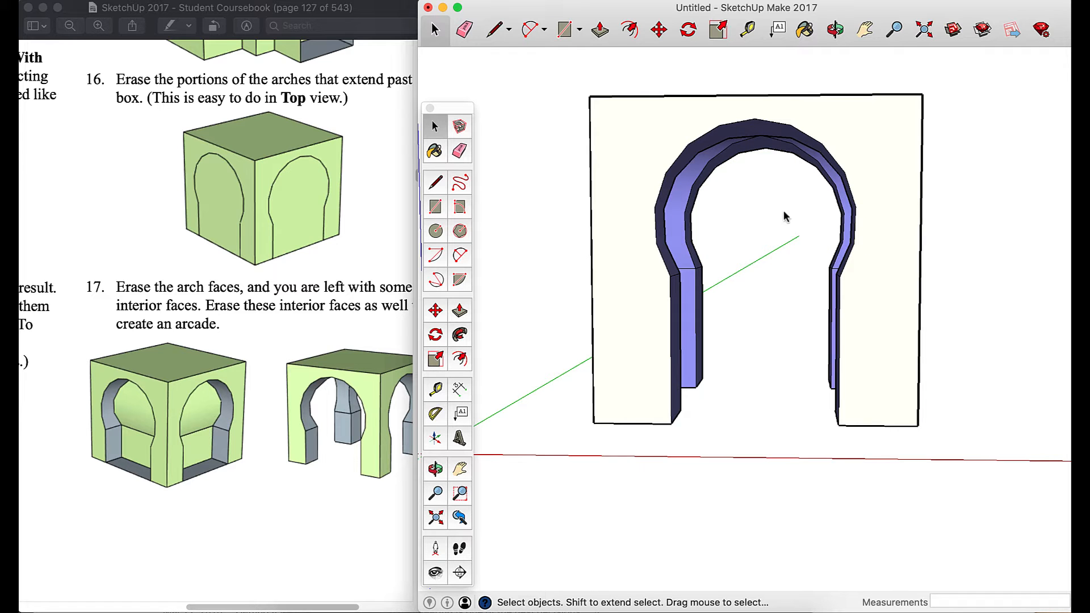
pyautogui.click(835, 30)
pyautogui.moveTo(880, 394); pyautogui.dragTo(702, 266)
pyautogui.moveTo(940, 324)
pyautogui.mouseDown()
pyautogui.moveTo(886, 284)
pyautogui.moveTo(753, 134)
pyautogui.mouseUp()
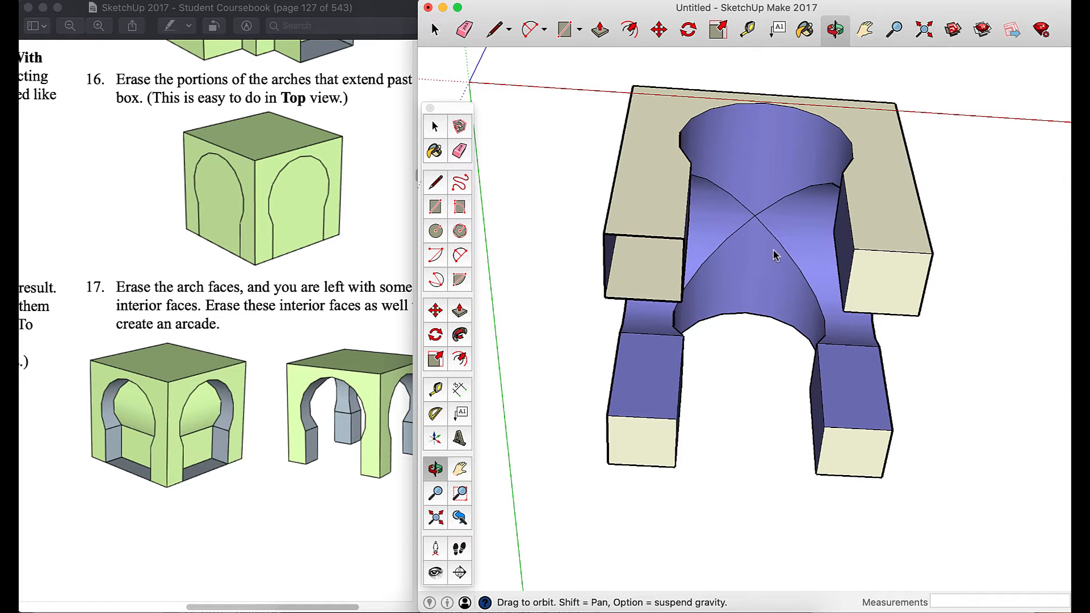
# Draw a hexagon with an inscribed radius of about 11' 5" on the ground beside the finished arcade
pyautogui.moveTo(614, 407)
pyautogui.mouseDown()
pyautogui.moveTo(753, 436)
pyautogui.moveTo(809, 511)
pyautogui.moveTo(740, 567)
pyautogui.moveTo(713, 323)
pyautogui.moveTo(527, 556)
pyautogui.moveTo(531, 528)
pyautogui.mouseUp()
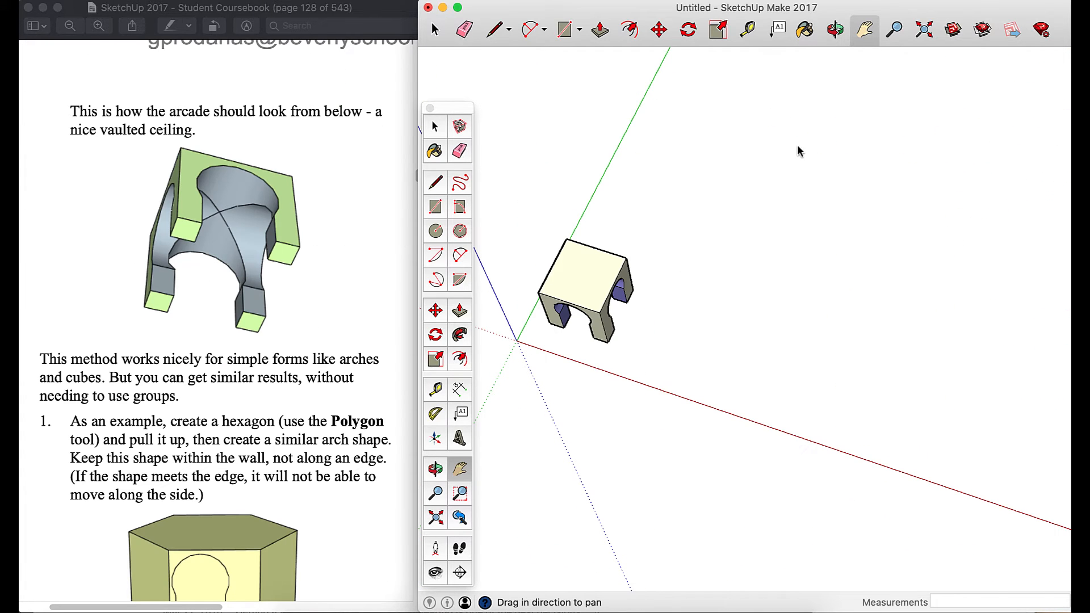
pyautogui.click(835, 29)
pyautogui.moveTo(695, 242); pyautogui.dragTo(760, 134)
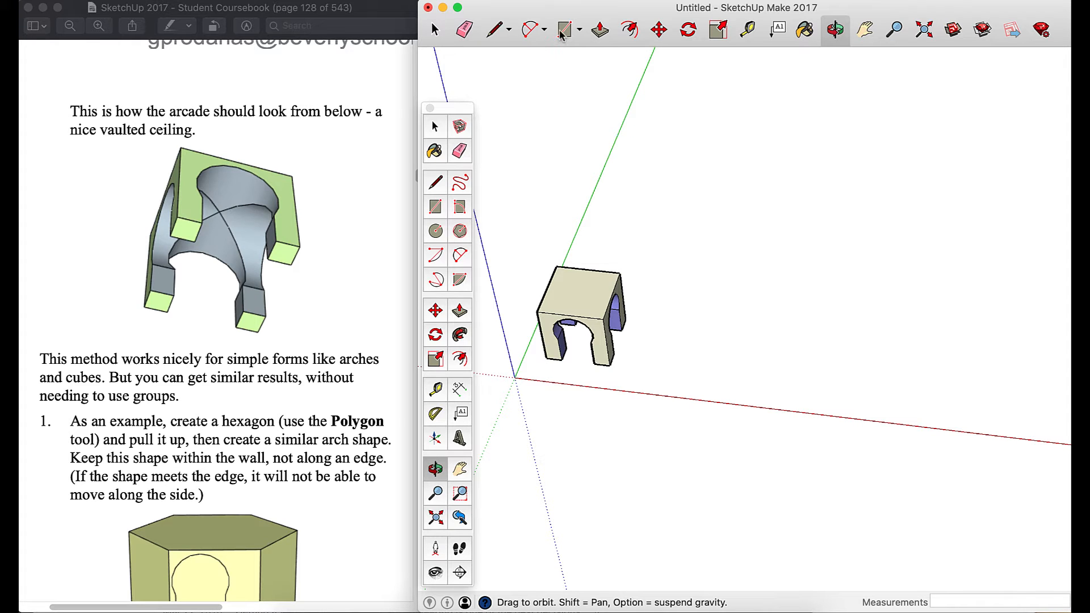
pyautogui.click(581, 33)
pyautogui.click(582, 136)
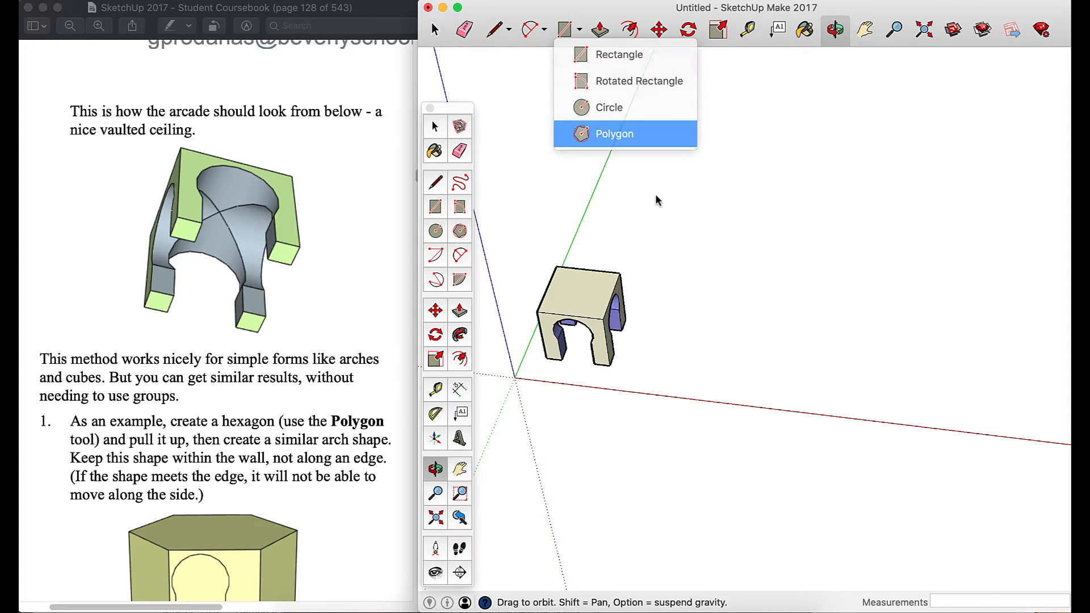
pyautogui.click(792, 291)
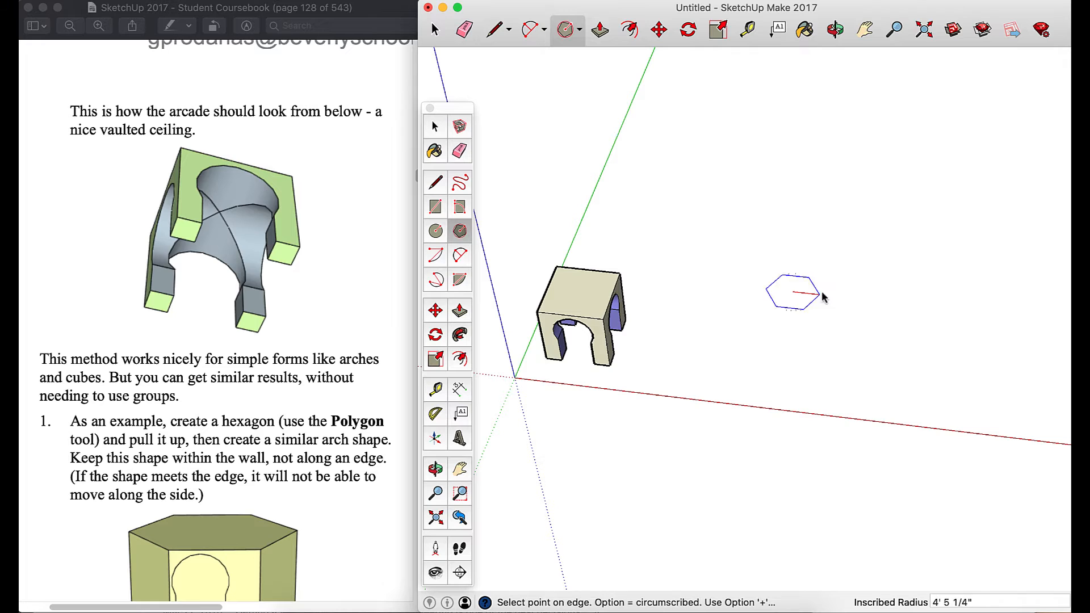
pyautogui.click(859, 299)
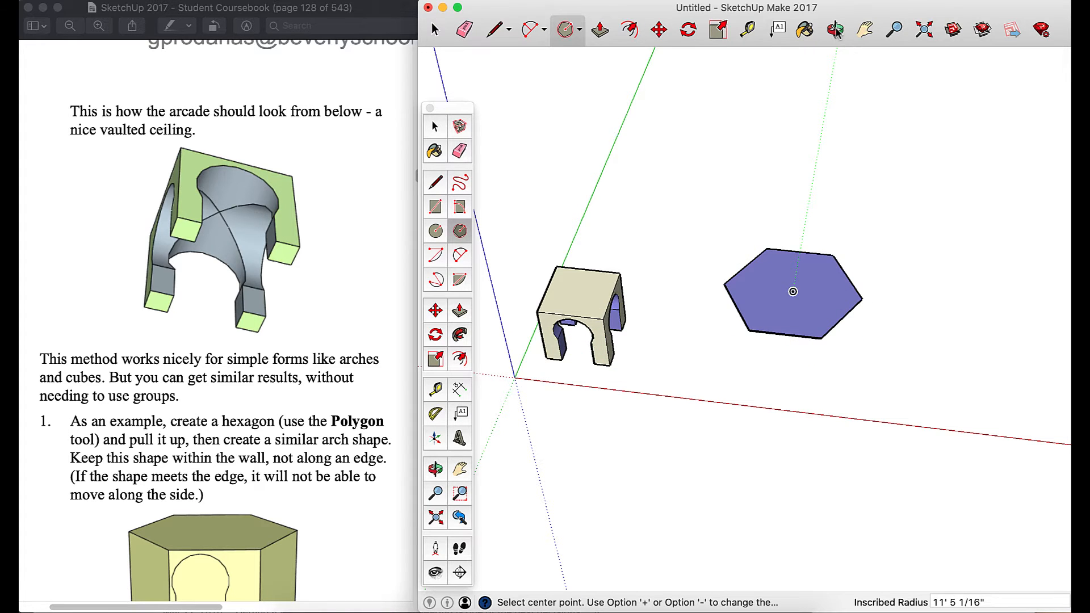
# Pull the hexagon up about 12' 7" into a solid block with Push/Pull
pyautogui.click(600, 29)
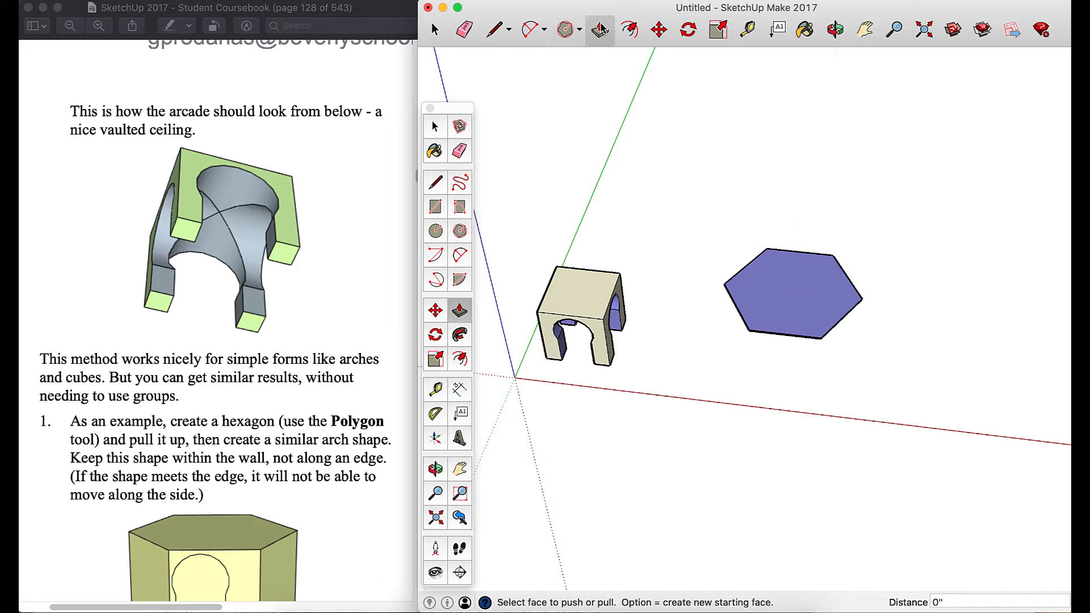
pyautogui.click(795, 294)
pyautogui.click(795, 238)
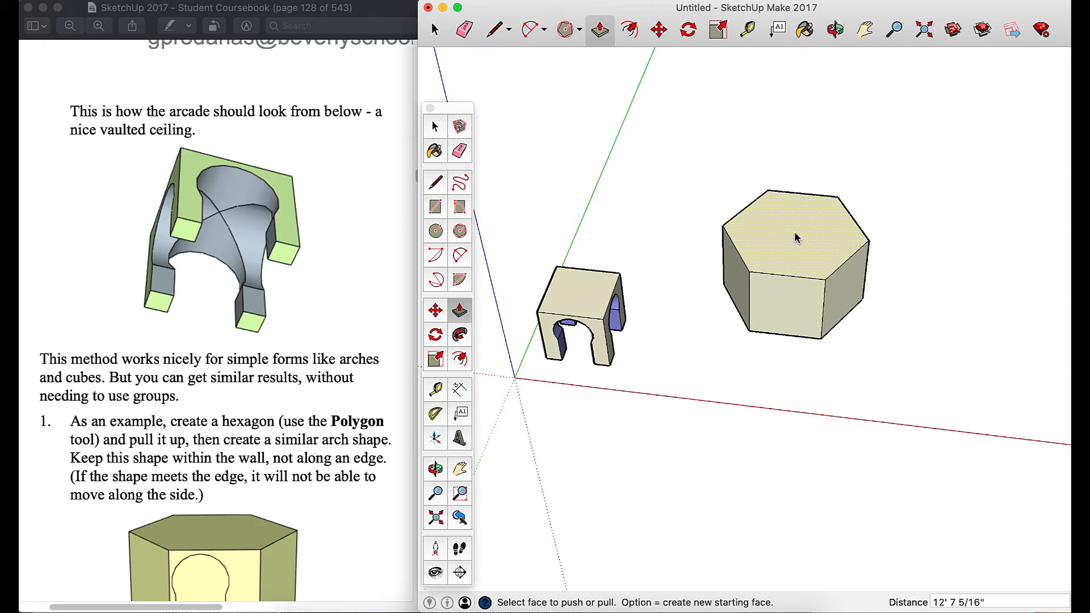
# Following coursebook step 1, draw a square about 3' 9" wide inside the front wall of the hexagonal block, clear of its edges
pyautogui.click(833, 29)
pyautogui.moveTo(886, 462); pyautogui.dragTo(1022, 387)
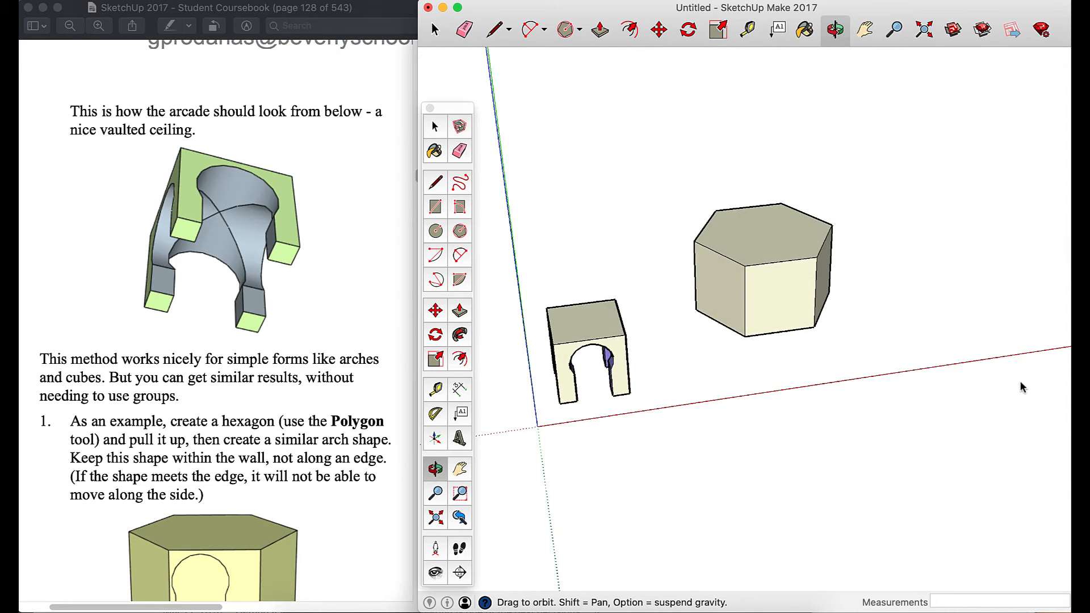
pyautogui.scroll(5, 815, 335)
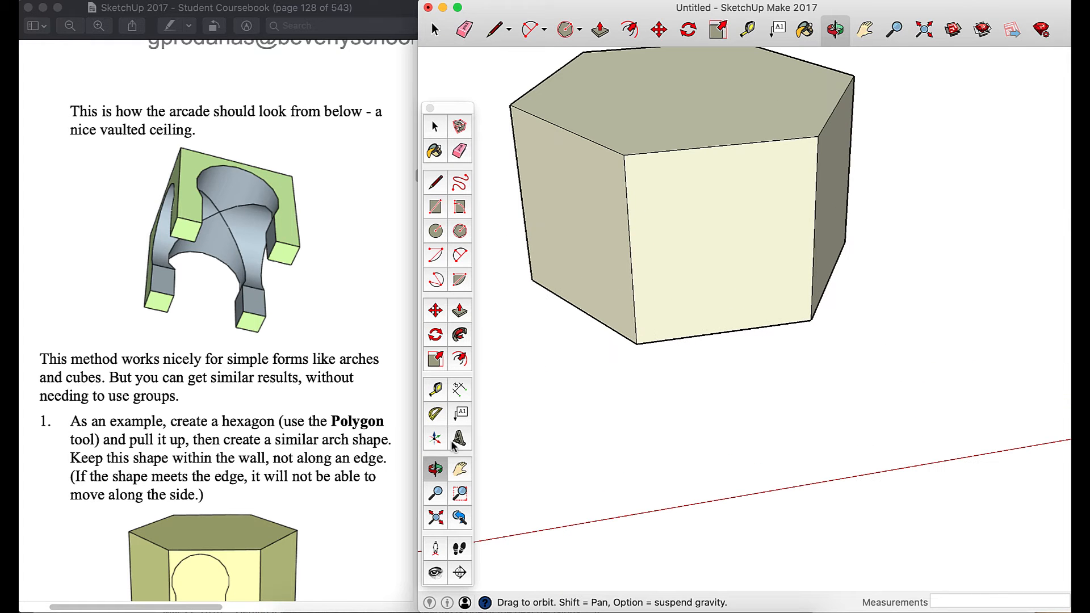
pyautogui.scroll(-4, 348, 434)
pyautogui.scroll(-4, 349, 437)
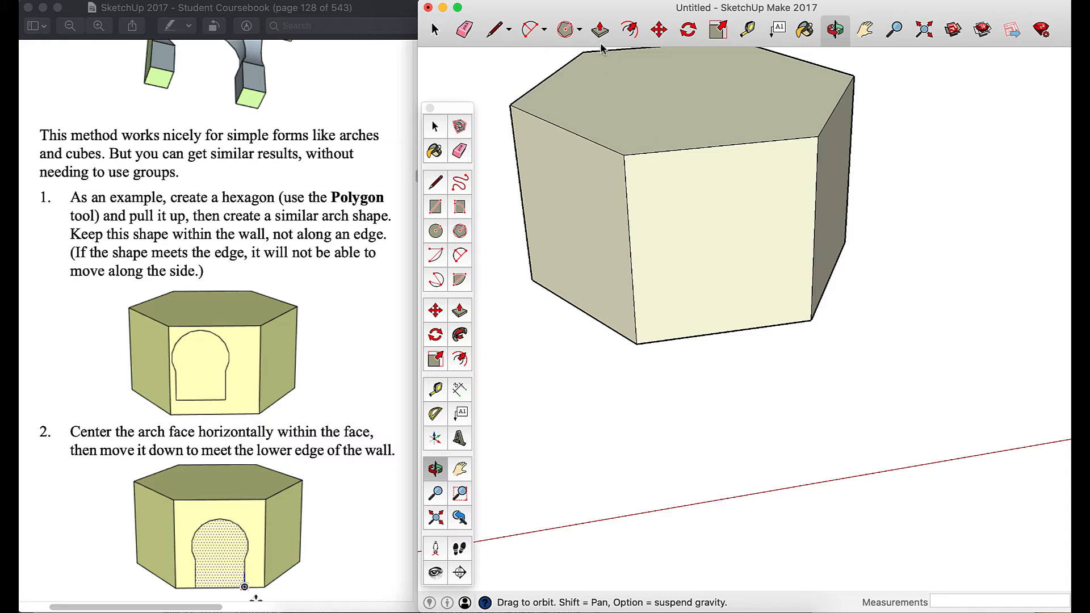
pyautogui.click(578, 32)
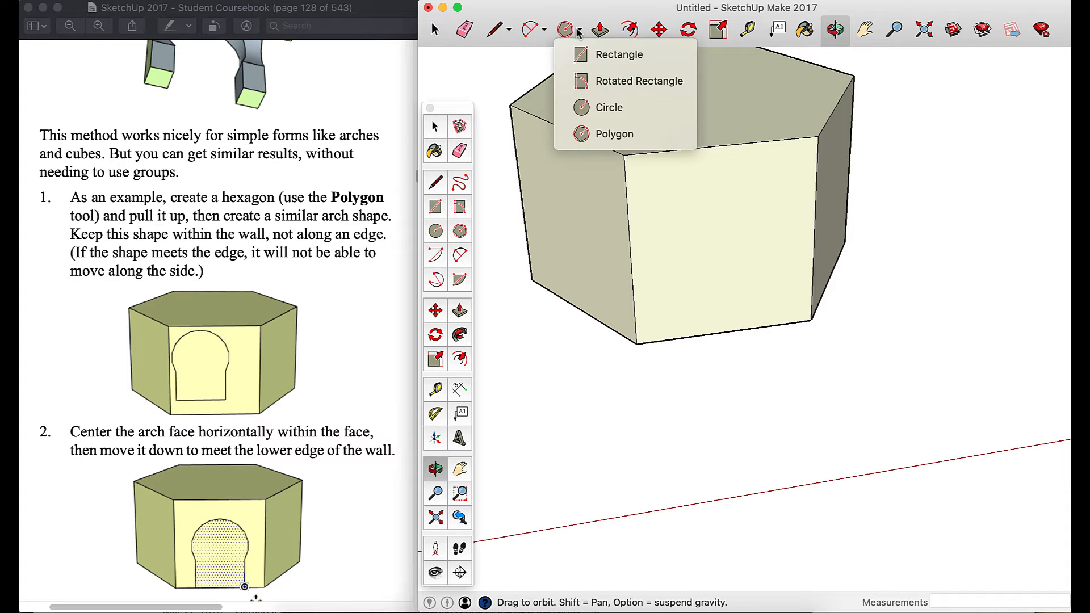
pyautogui.click(714, 267)
pyautogui.press('r')
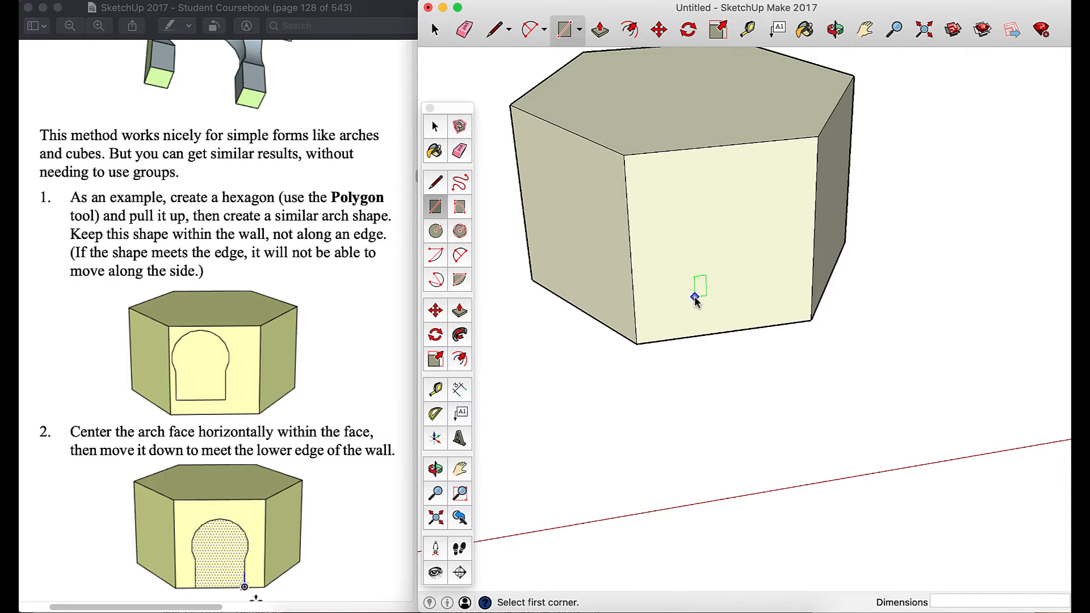
pyautogui.click(694, 296)
pyautogui.click(752, 237)
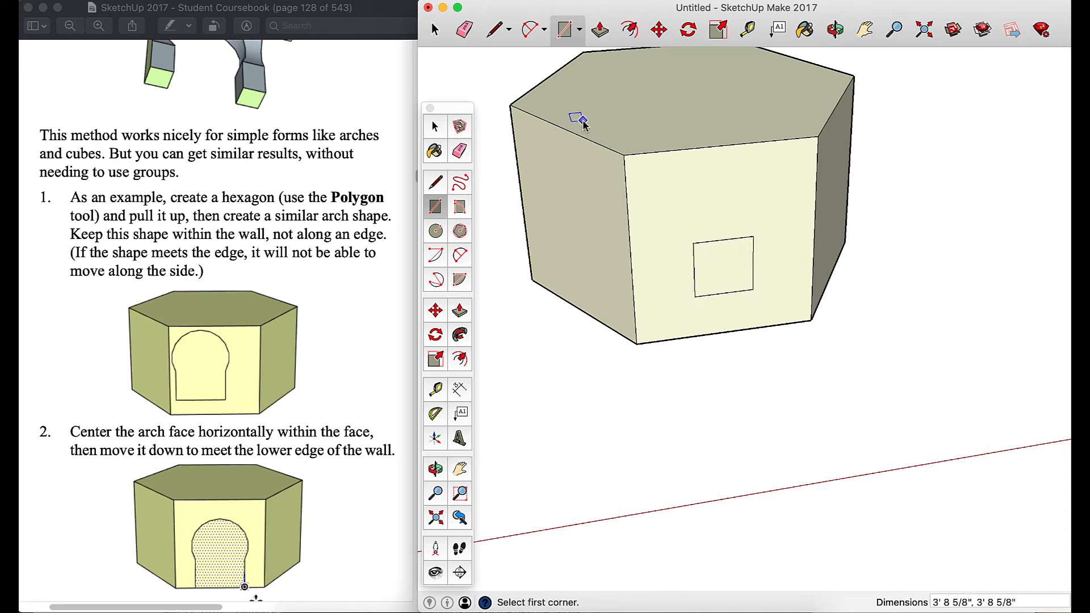
# Add a bulging arc across the top corners of the square and erase the line between them to form one arch face
pyautogui.click(534, 30)
pyautogui.click(694, 244)
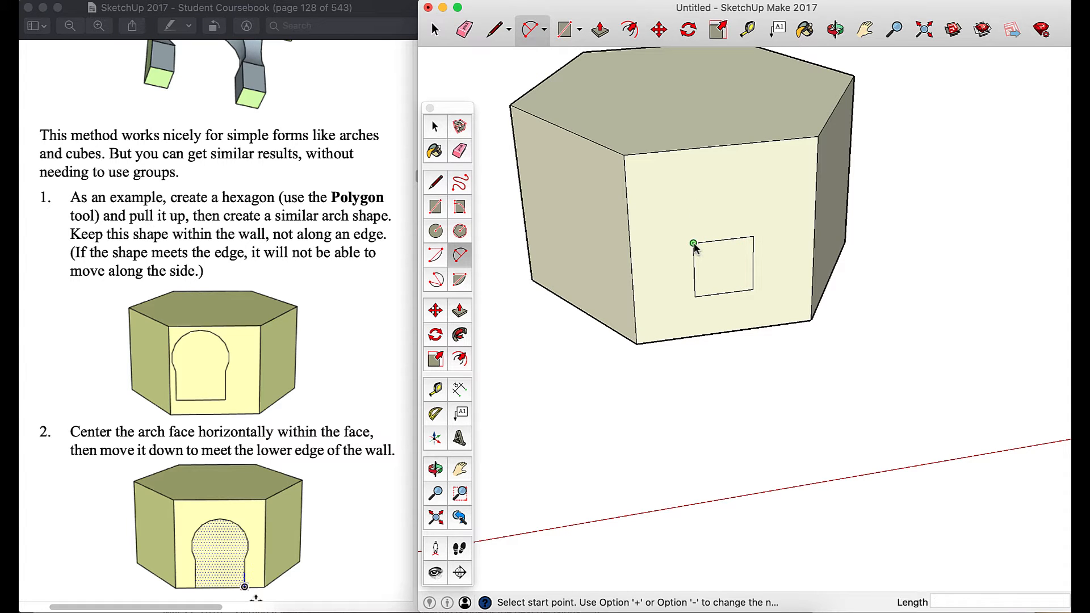
pyautogui.click(753, 236)
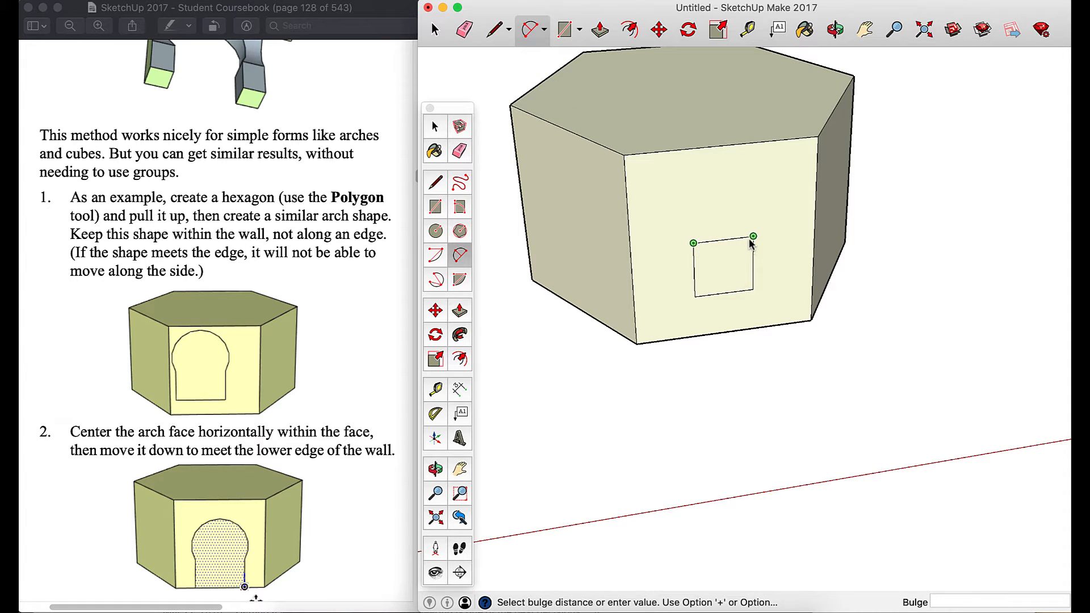
pyautogui.click(747, 181)
pyautogui.click(463, 31)
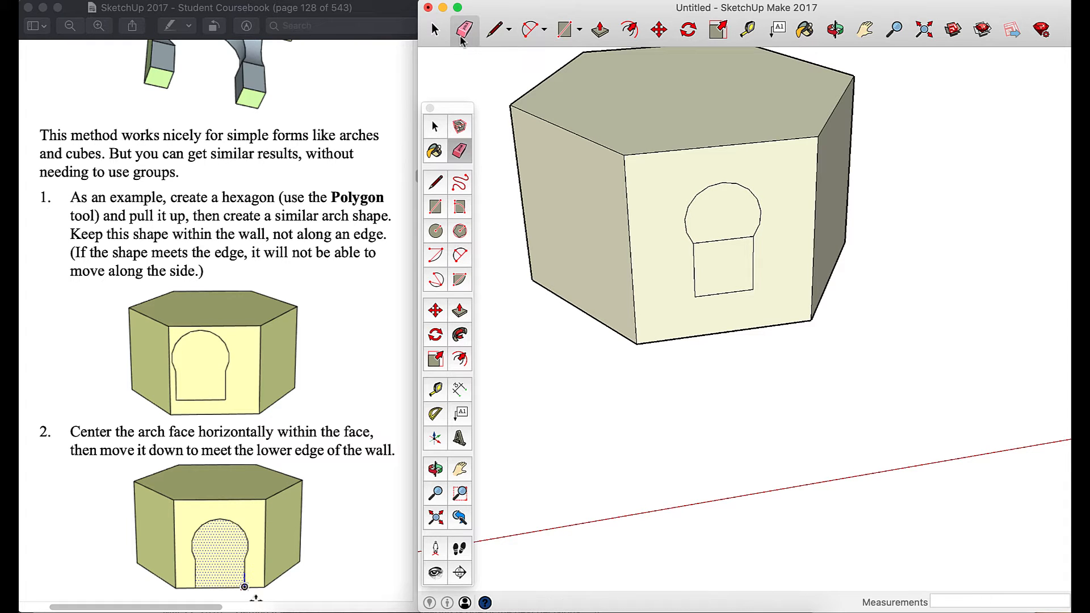
pyautogui.click(725, 239)
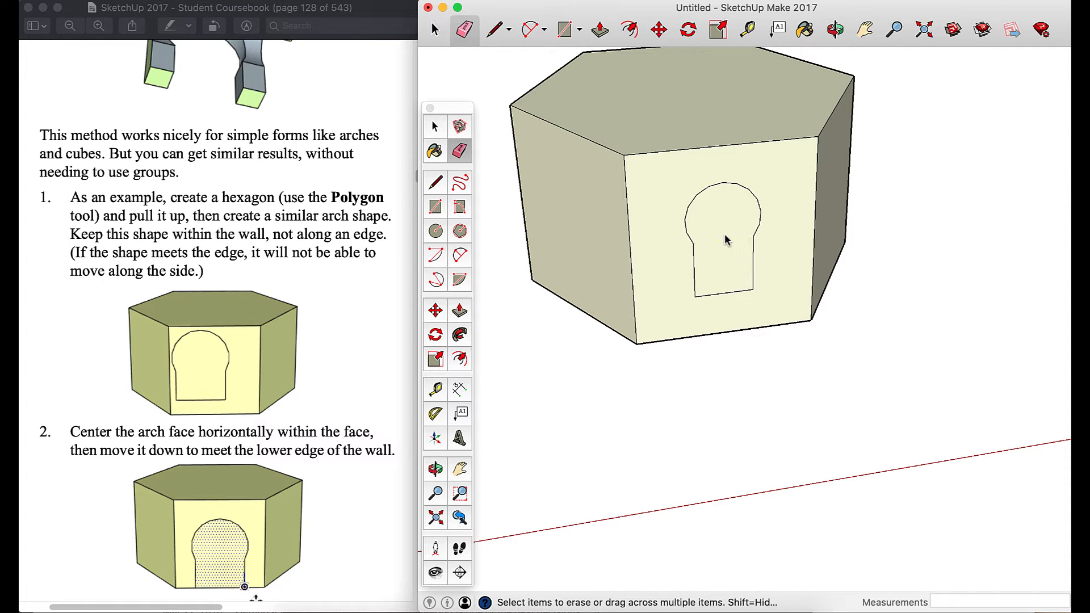
# Move the arch face and its outline down so that its base meets the lower edge of the wall
pyautogui.click(436, 29)
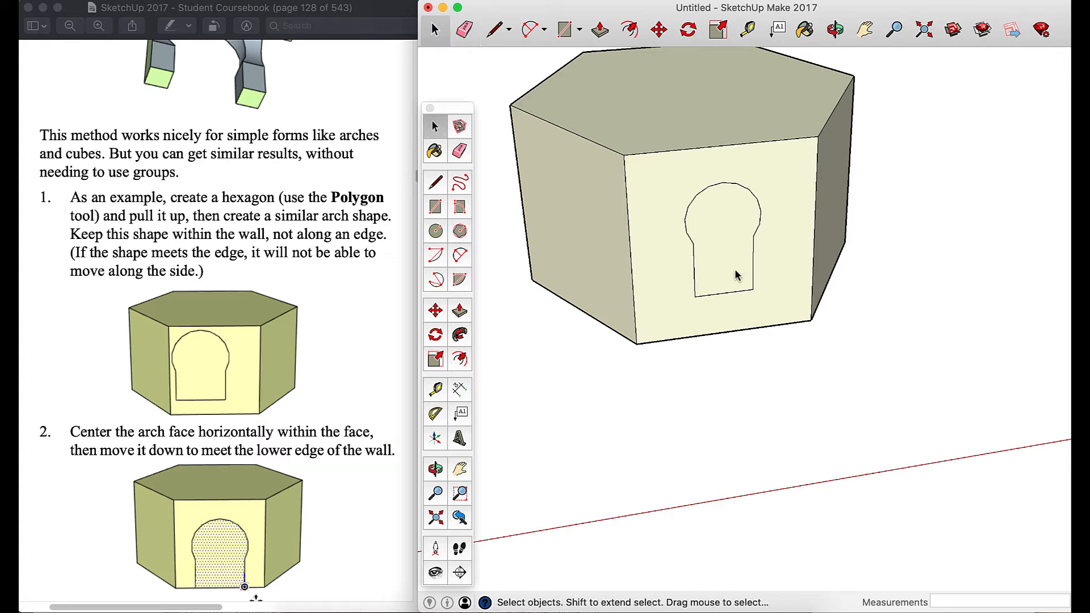
pyautogui.click(712, 245)
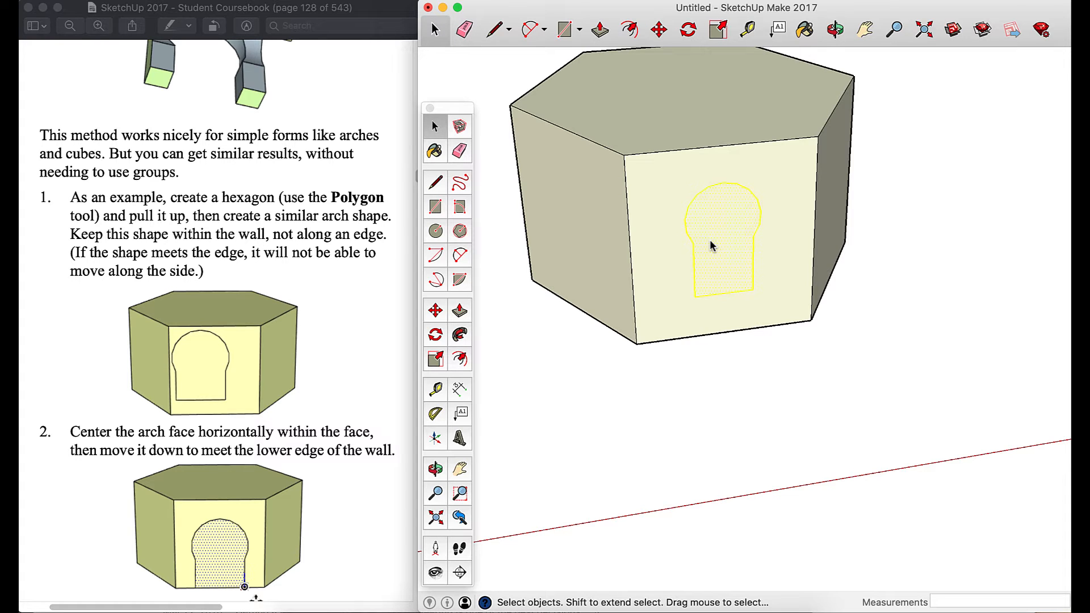
pyautogui.click(659, 31)
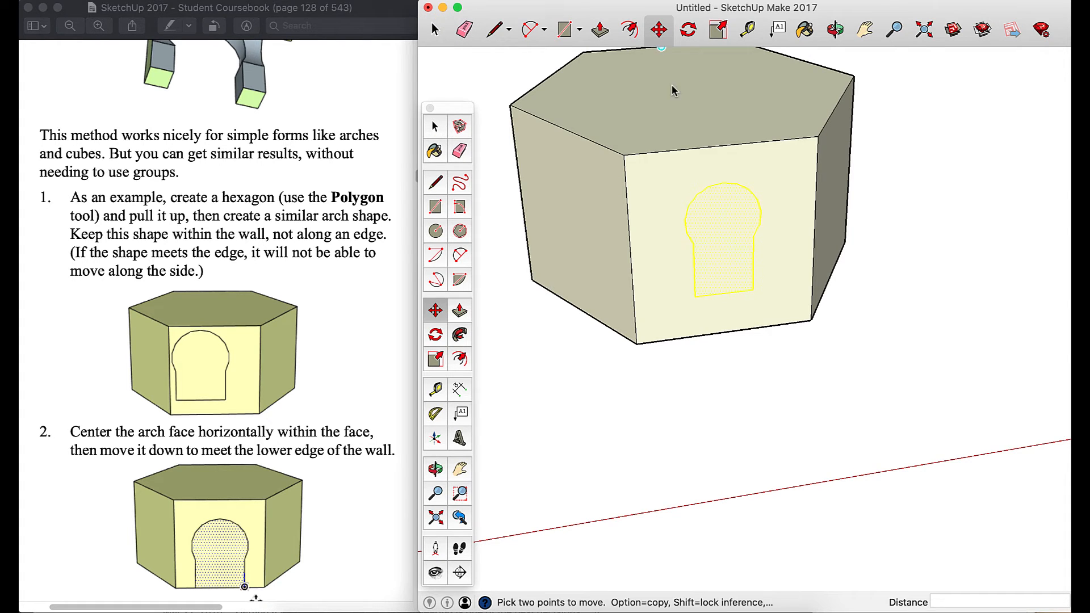
pyautogui.click(726, 294)
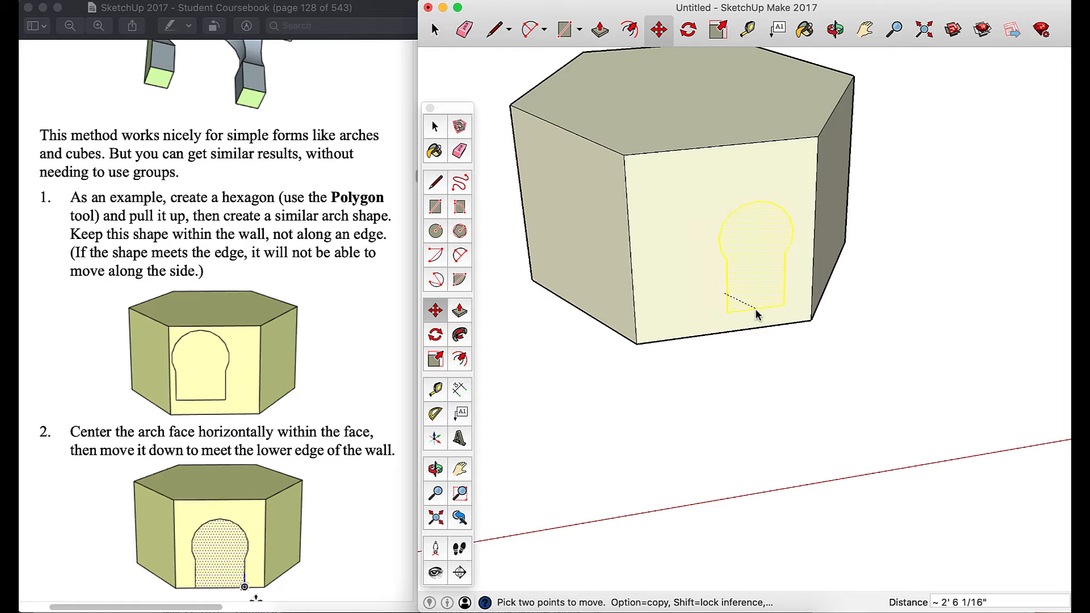
pyautogui.click(725, 335)
# Read coursebook steps 3 and 4 on rotating arch copies around the hexagon and pushing them through
pyautogui.click(435, 29)
pyautogui.click(634, 294)
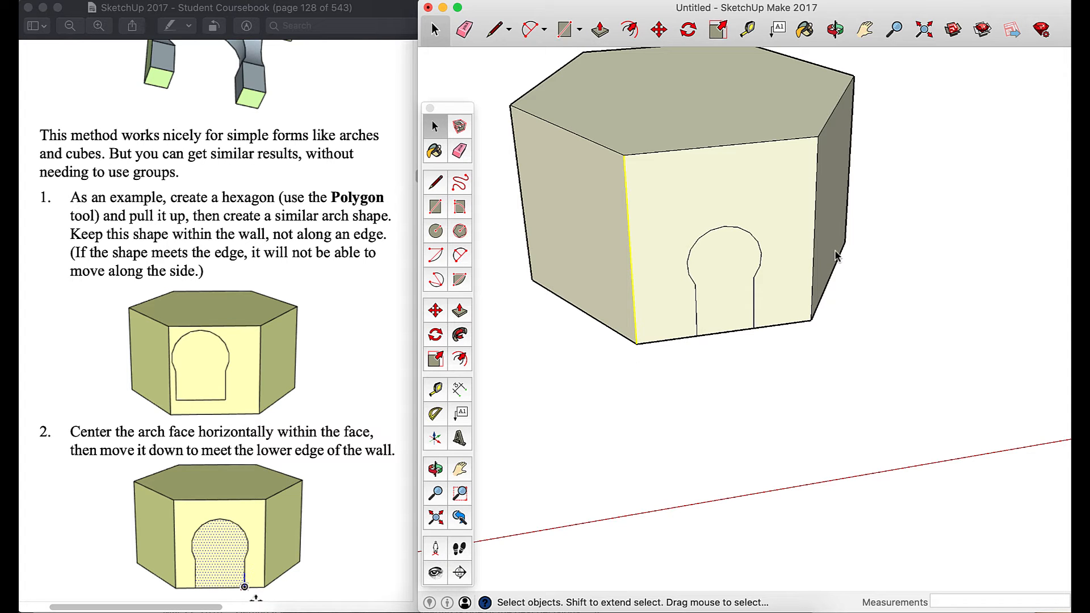
pyautogui.scroll(-3, 359, 448)
pyautogui.hscroll(5, 359, 449)
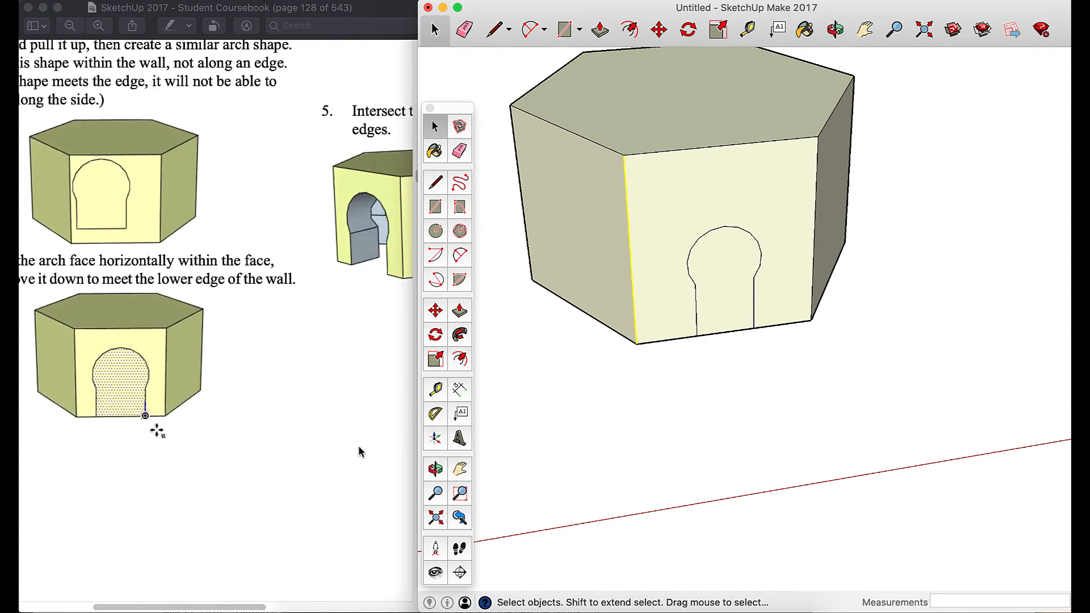
pyautogui.scroll(5, 359, 449)
pyautogui.scroll(5, 359, 451)
pyautogui.hscroll(3, 359, 451)
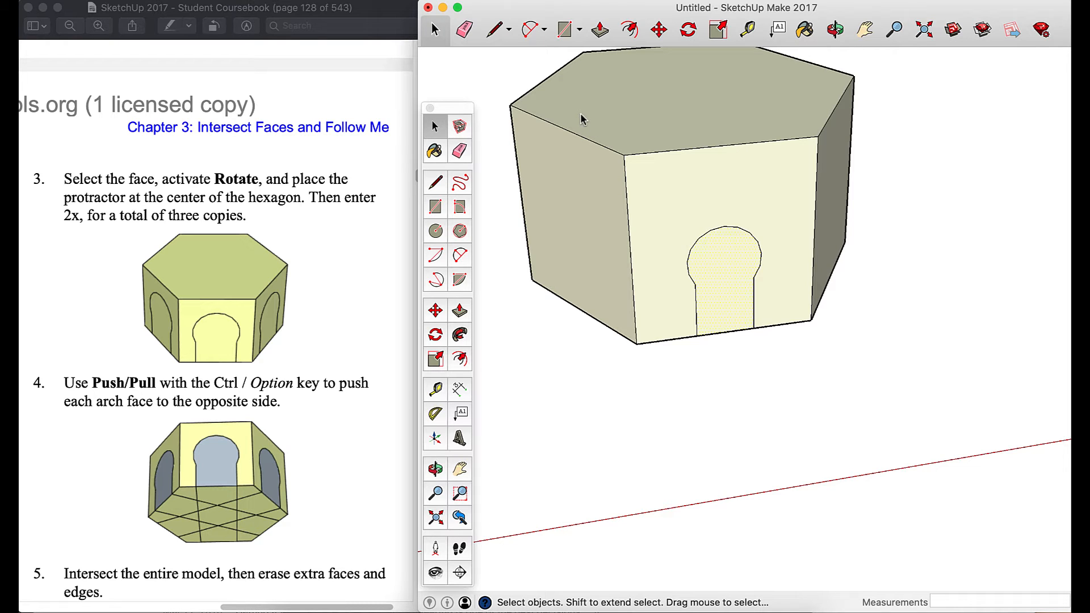
pyautogui.click(688, 31)
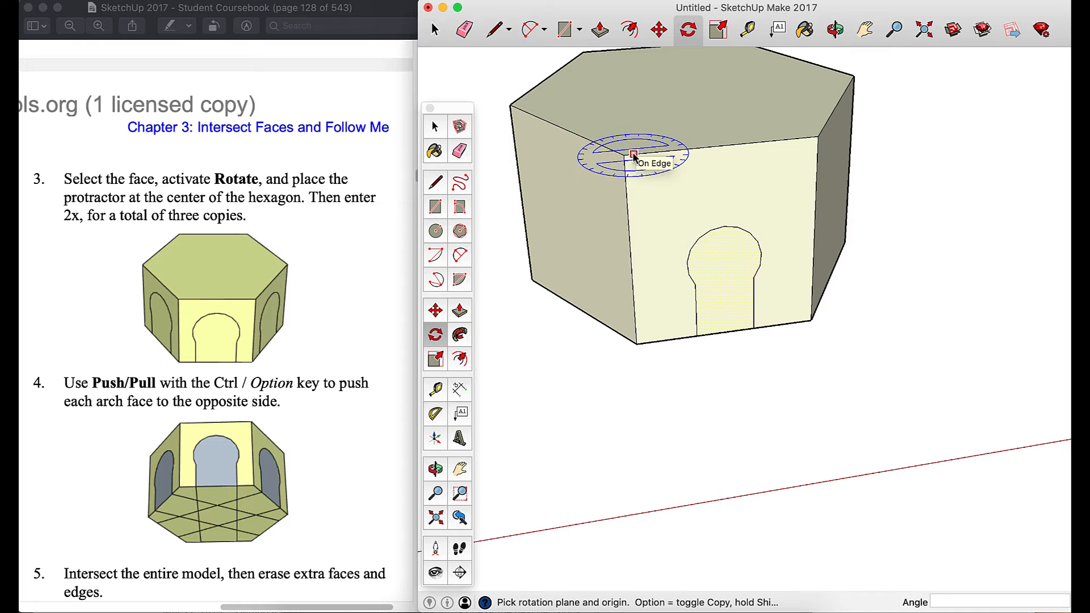
pyautogui.click(690, 89)
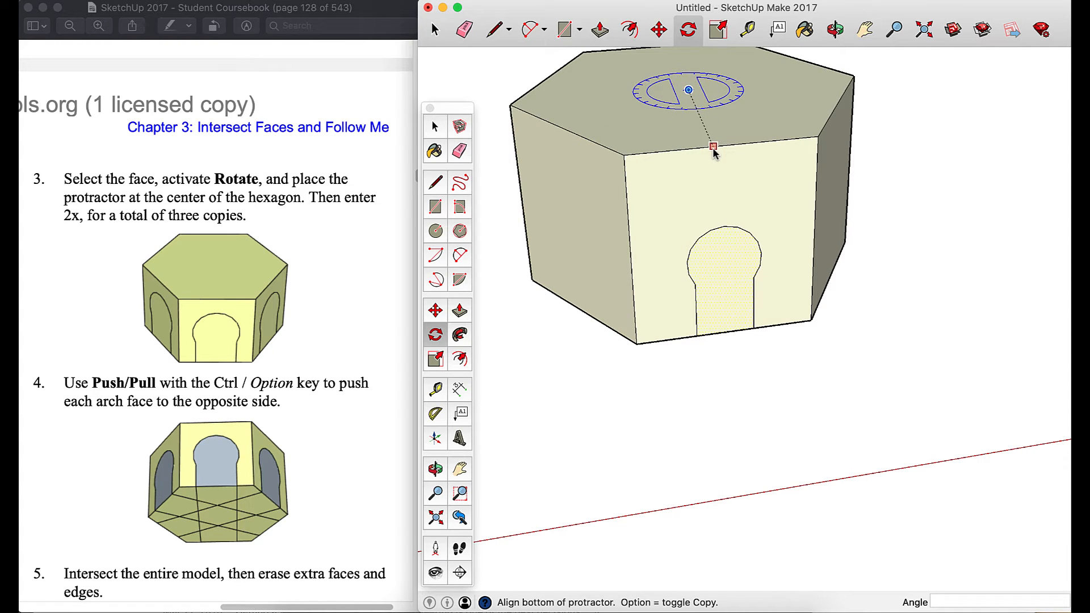
pyautogui.click(714, 149)
pyautogui.press('Escape')
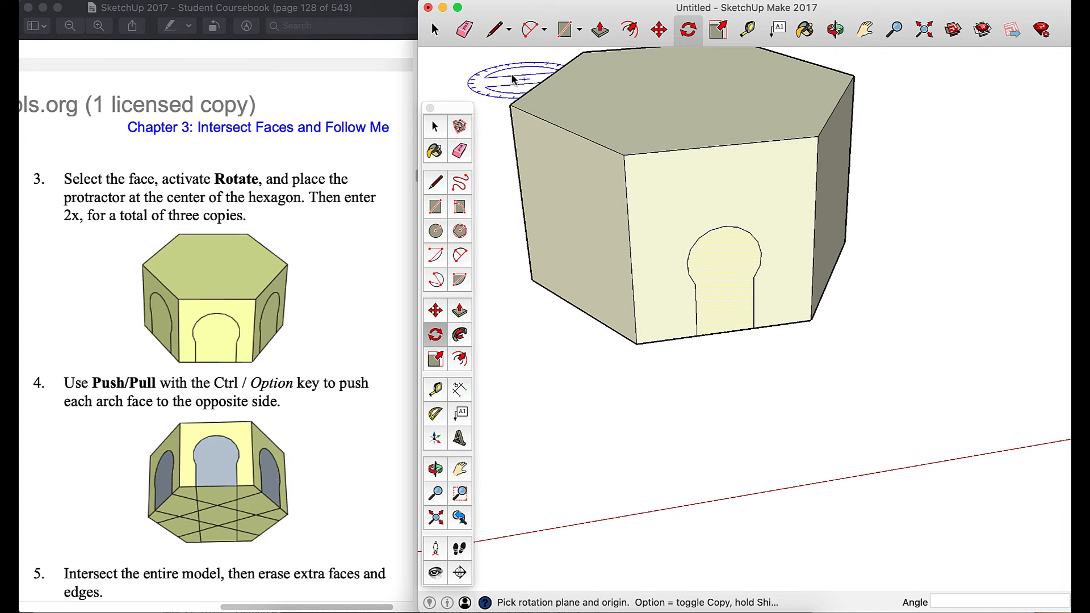
# Rotate a copy of the arch face and its outline 60° about the hexagon's center, and multiply it with 5x
pyautogui.click(435, 29)
pyautogui.doubleClick(721, 280)
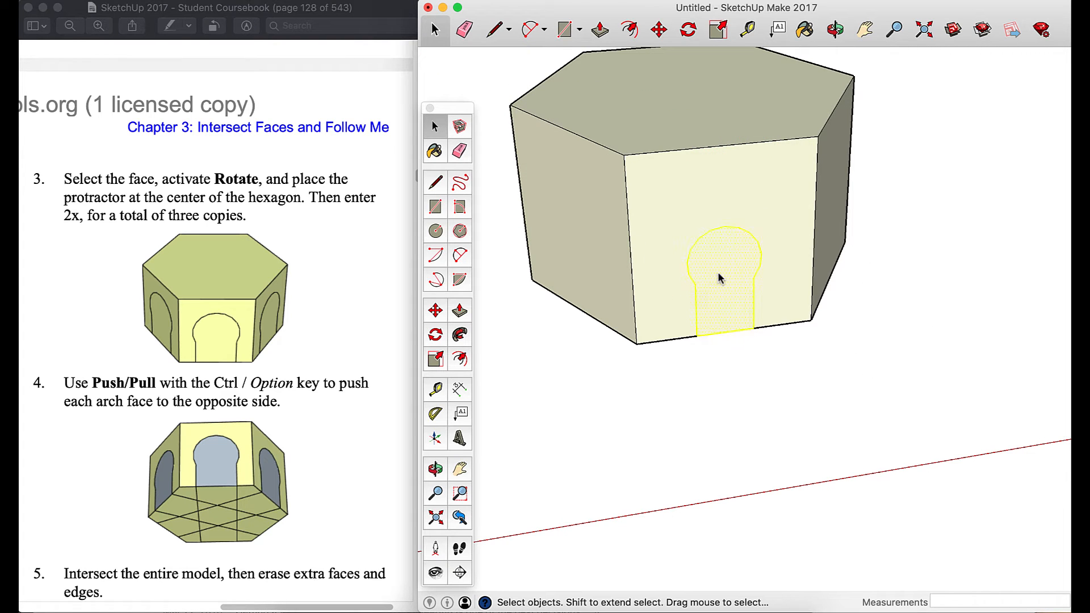
pyautogui.click(688, 29)
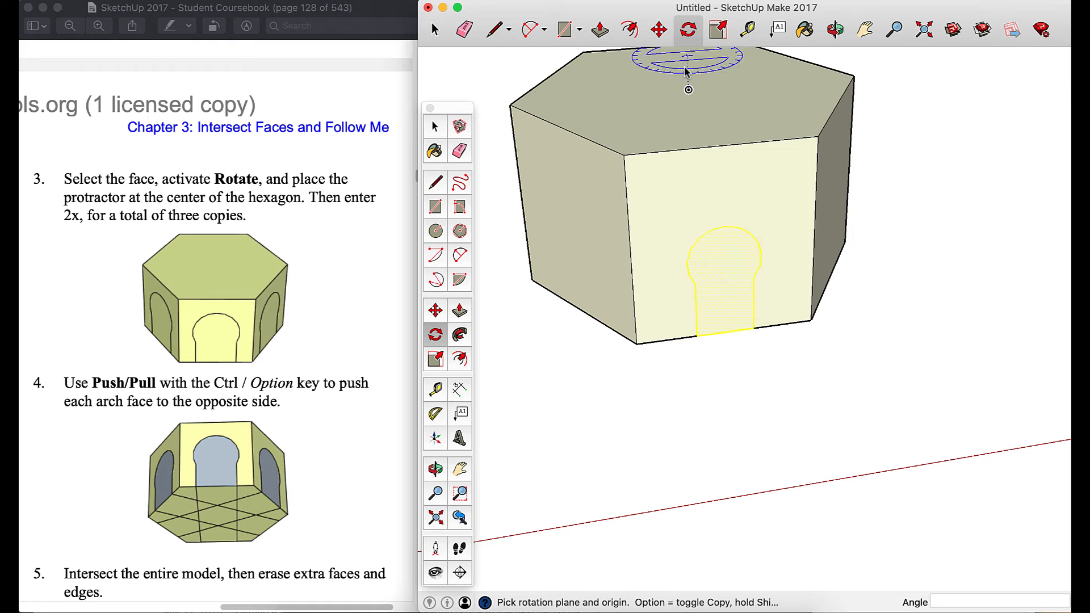
pyautogui.click(688, 97)
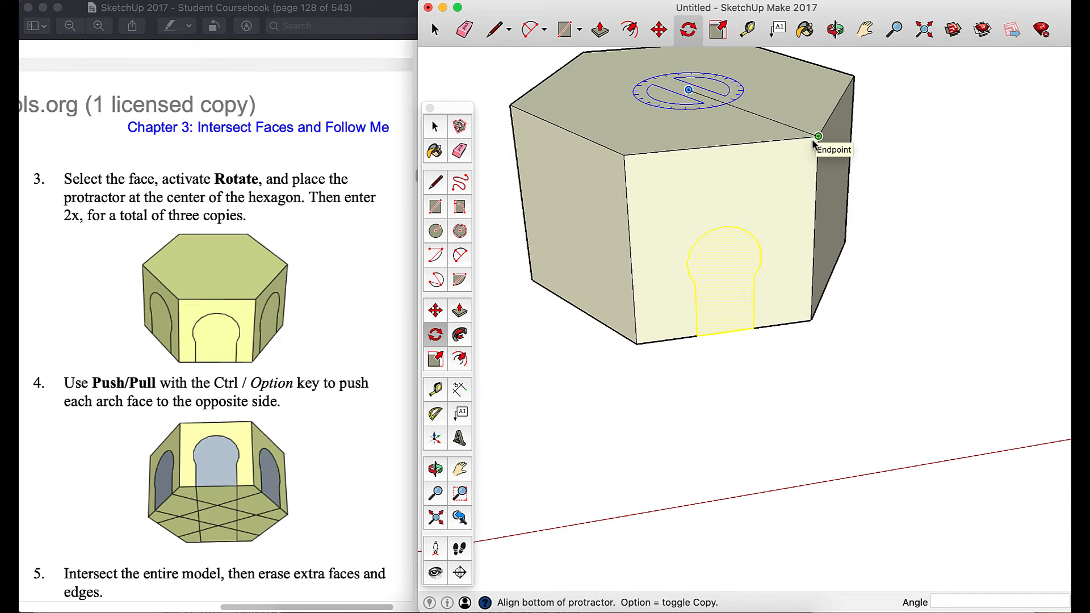
pyautogui.click(818, 136)
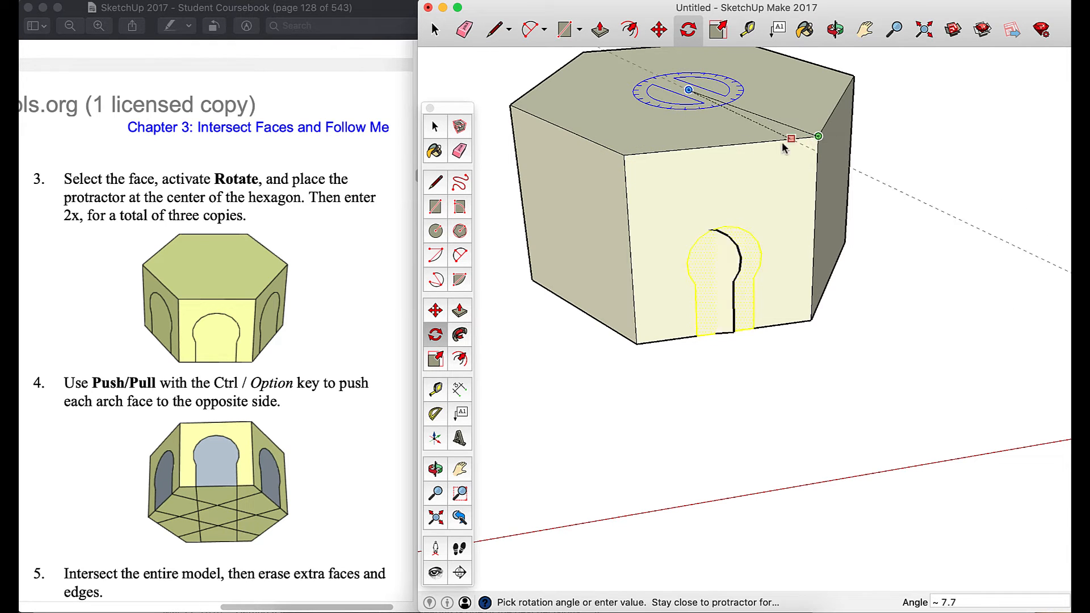
pyautogui.click(629, 152)
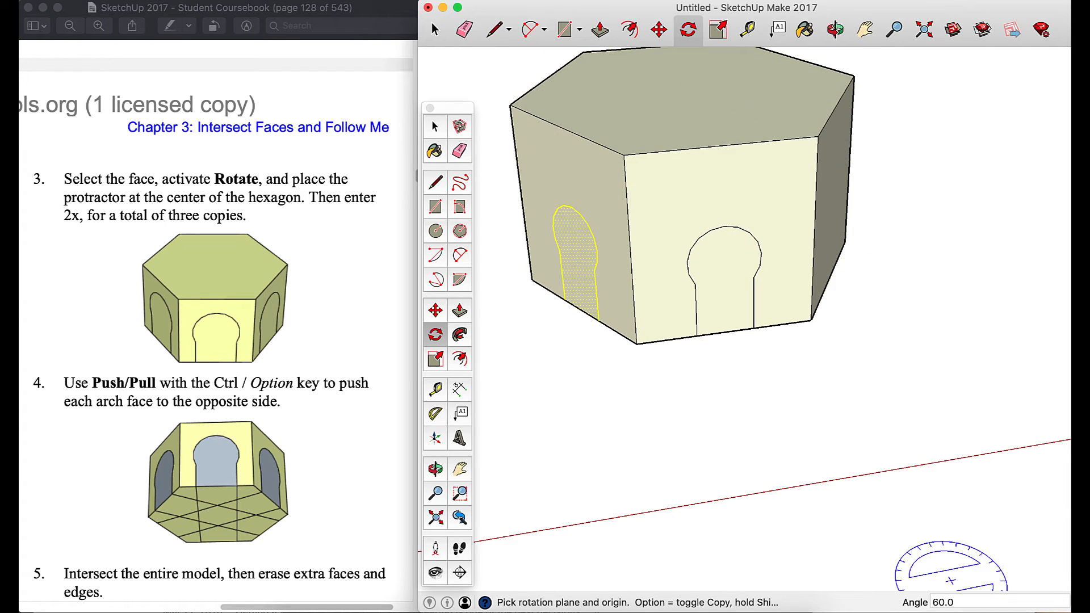
pyautogui.click(957, 605)
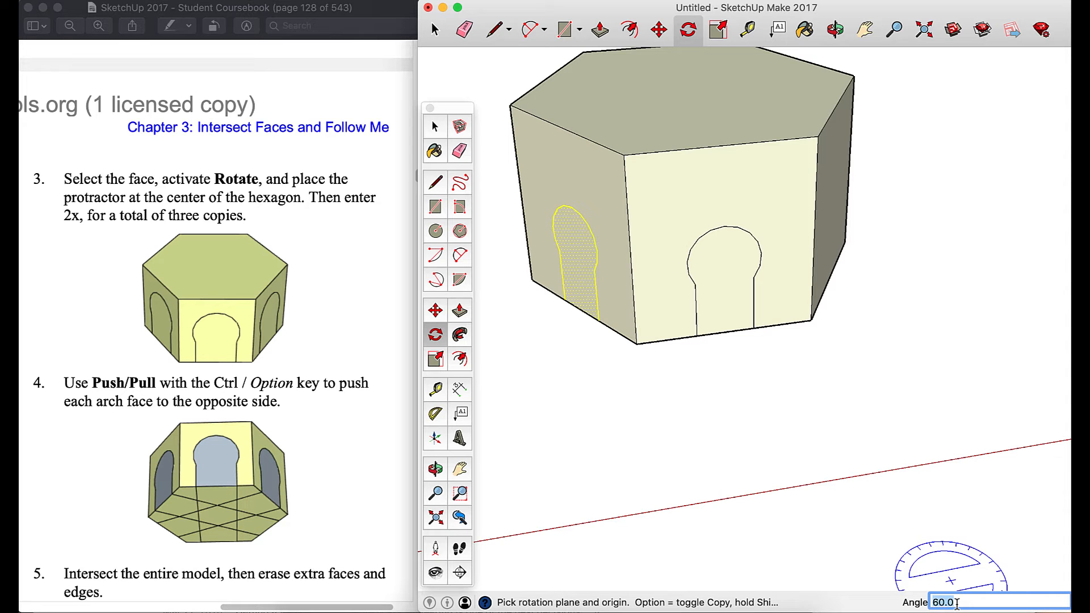
pyautogui.write('5x')
pyautogui.press('Return')
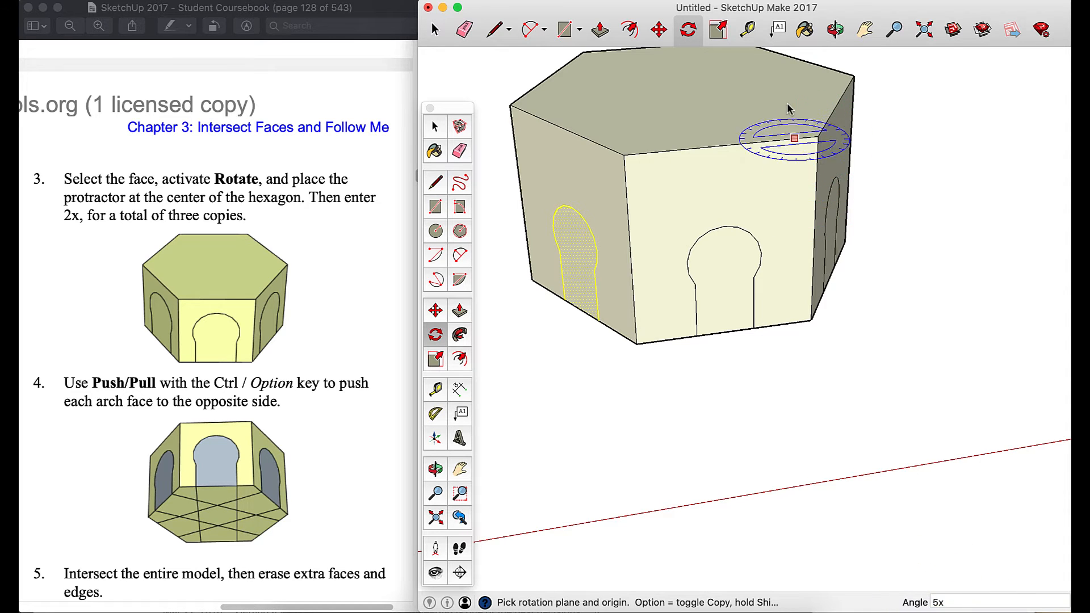
# Push one arch face about 19' 9" through the block to the opposite wall with Push/Pull, creating a new starting face
pyautogui.click(836, 29)
pyautogui.moveTo(715, 154); pyautogui.dragTo(903, 352)
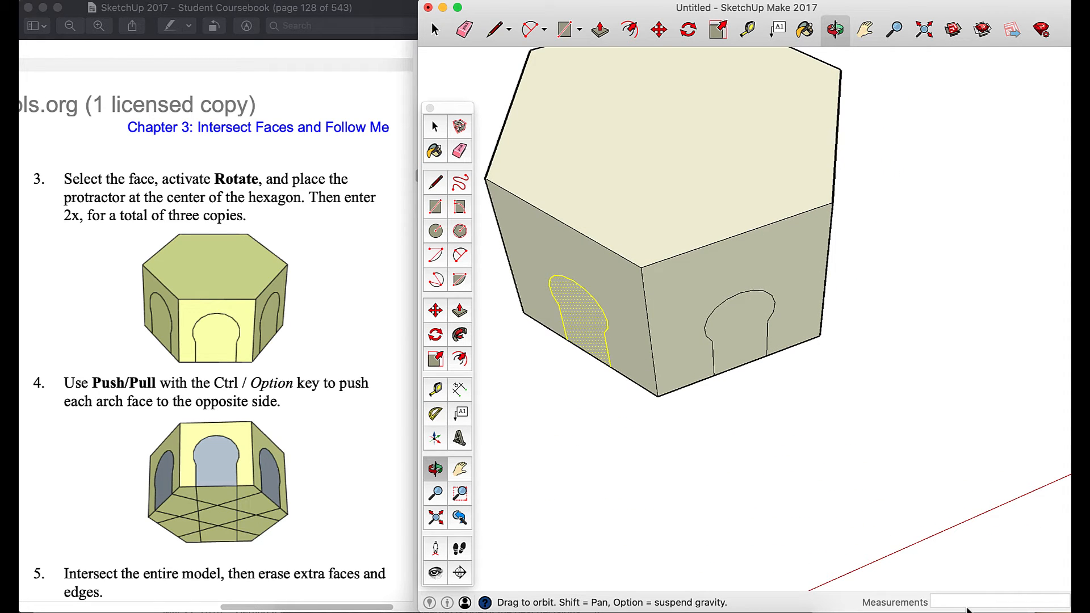
pyautogui.scroll(-3, 663, 252)
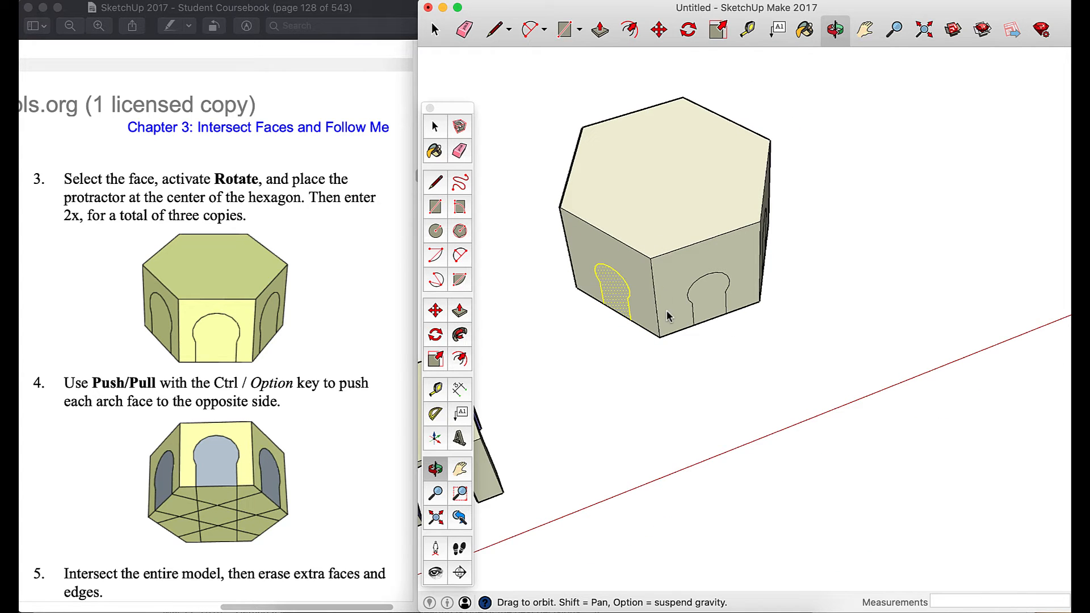
pyautogui.click(600, 30)
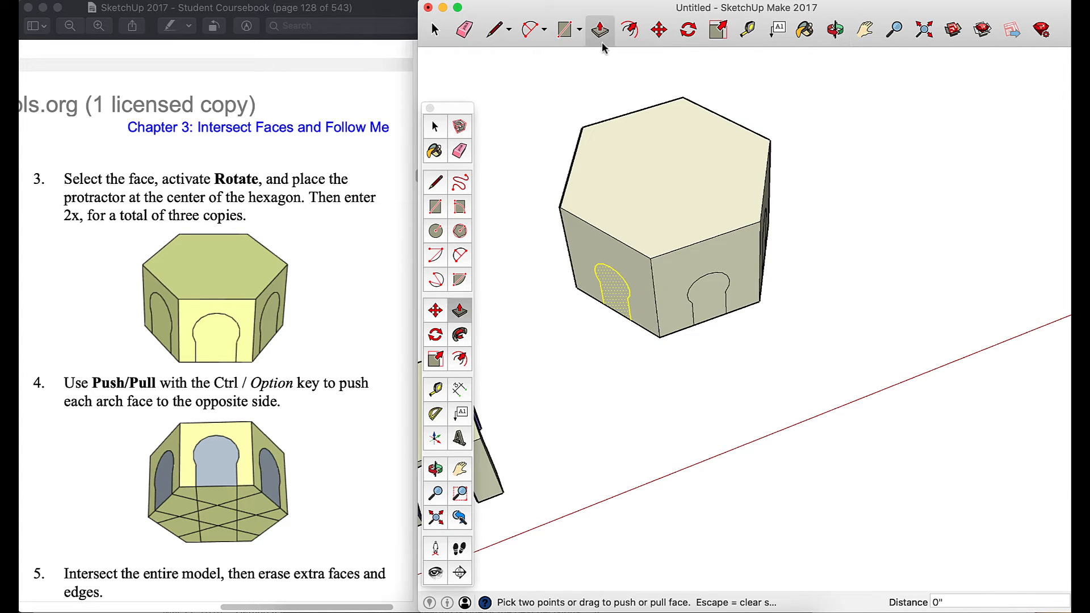
pyautogui.click(612, 298)
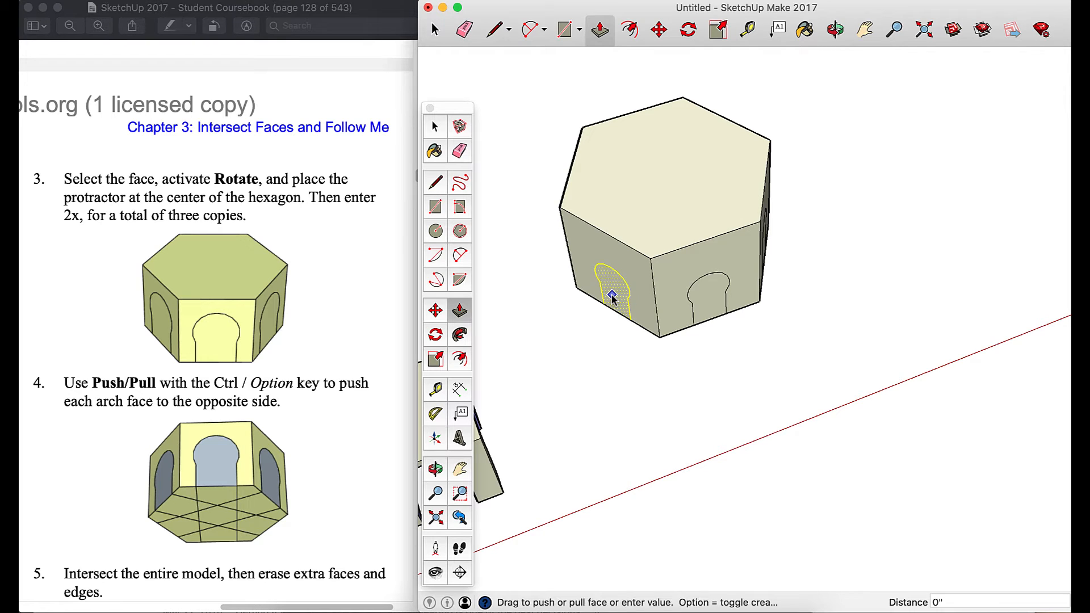
pyautogui.click(729, 122)
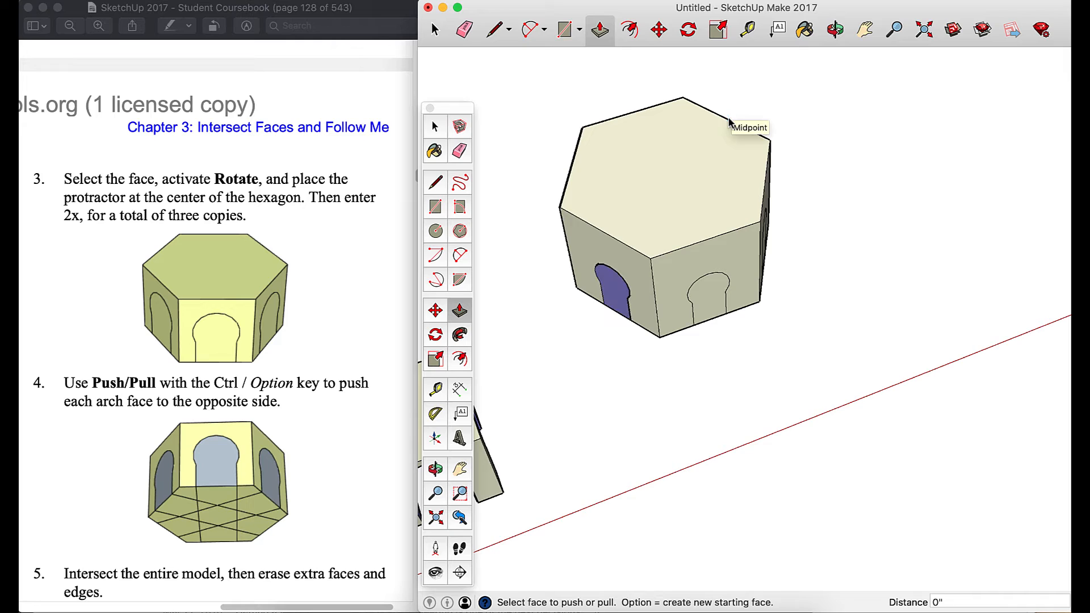
pyautogui.press('alt')
pyautogui.click(726, 125)
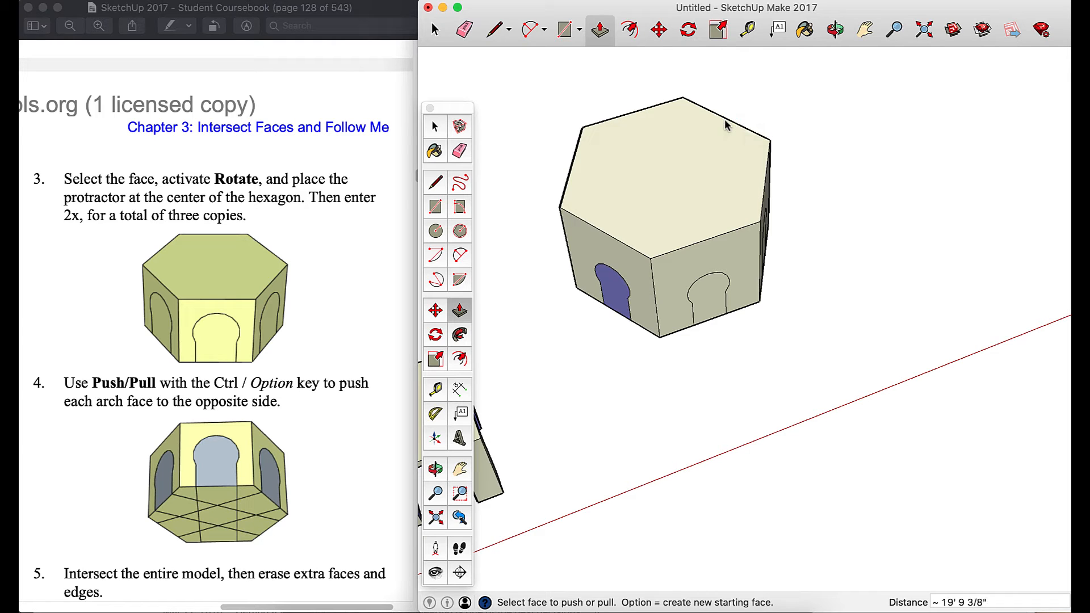
# Push the next two arch faces about 19' 9" through the hexagonal block to their opposite walls with Push/Pull
pyautogui.click(715, 296)
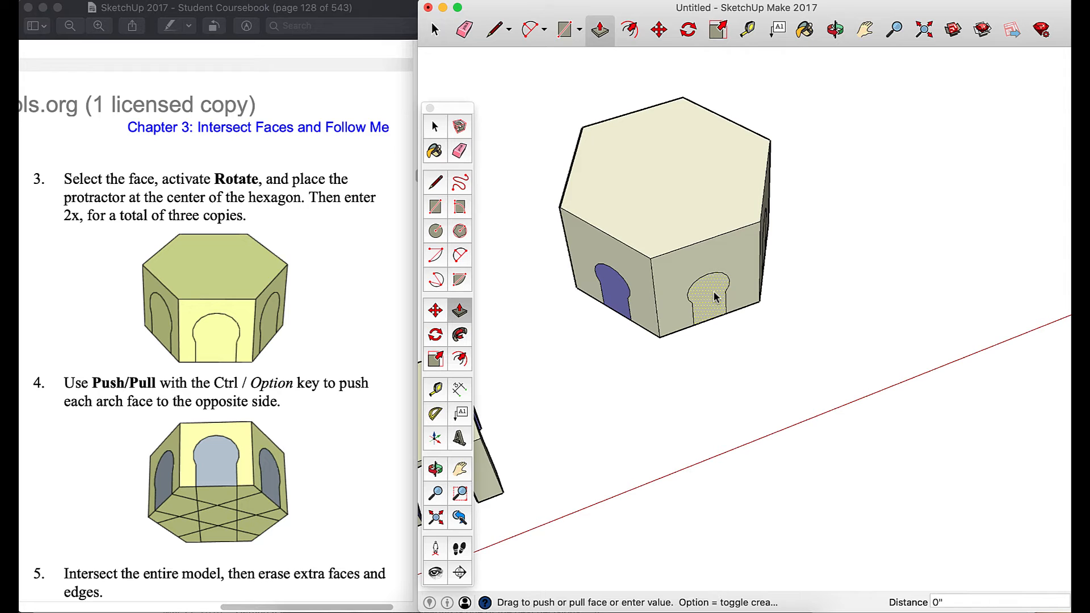
pyautogui.click(614, 124)
pyautogui.click(835, 30)
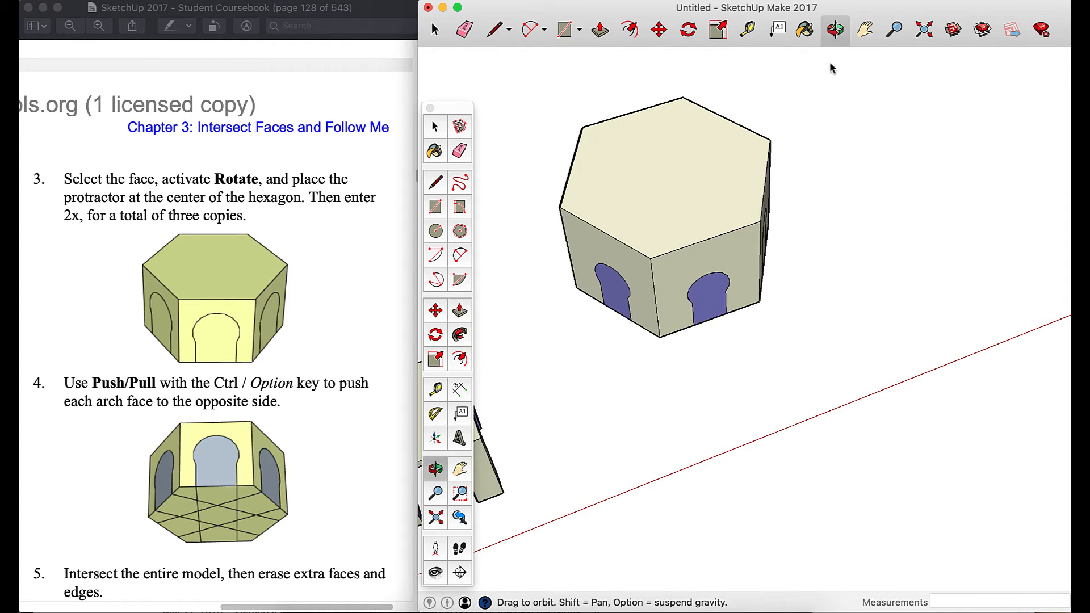
pyautogui.moveTo(830, 61); pyautogui.dragTo(557, 310)
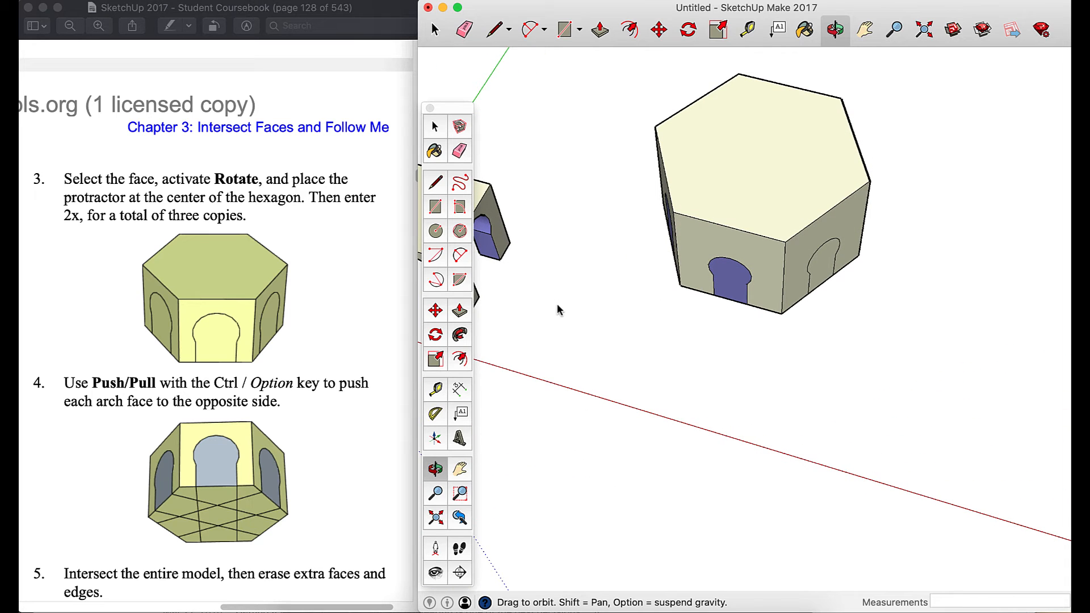
pyautogui.click(436, 30)
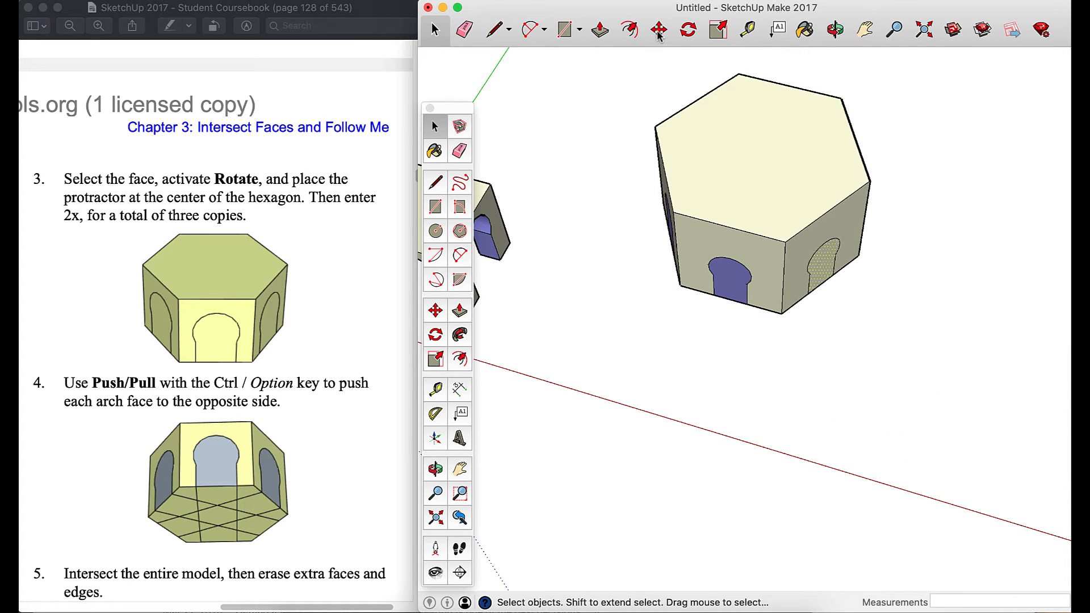
pyautogui.click(601, 30)
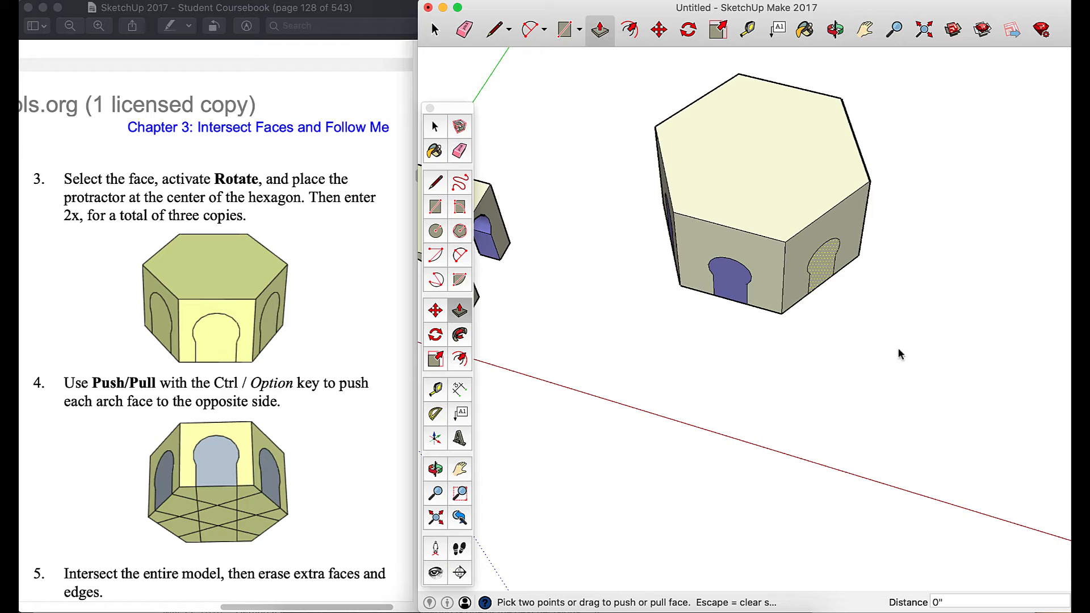
pyautogui.click(828, 258)
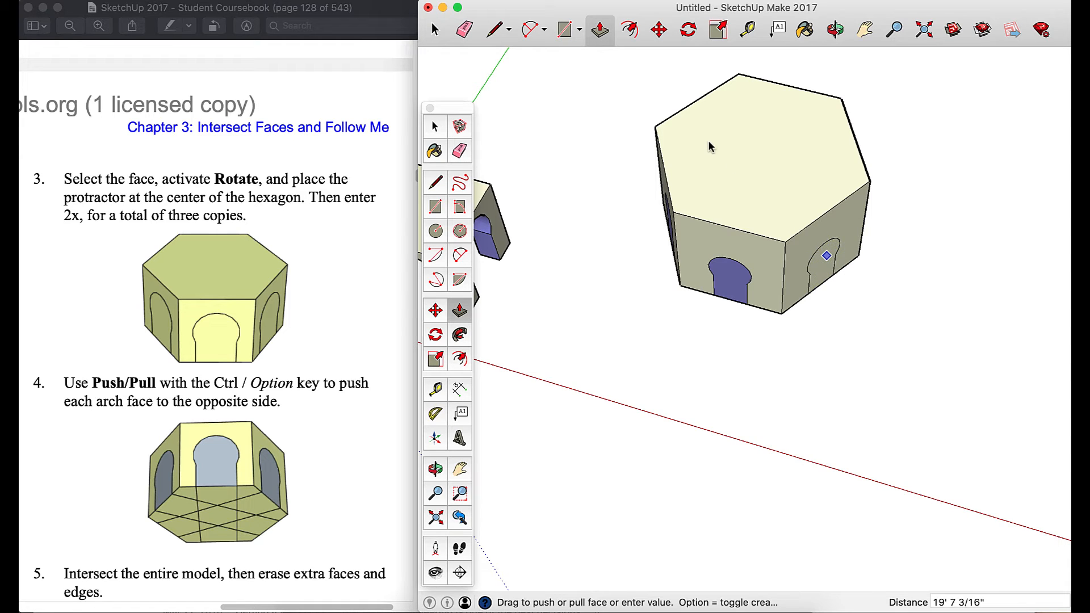
pyautogui.click(685, 117)
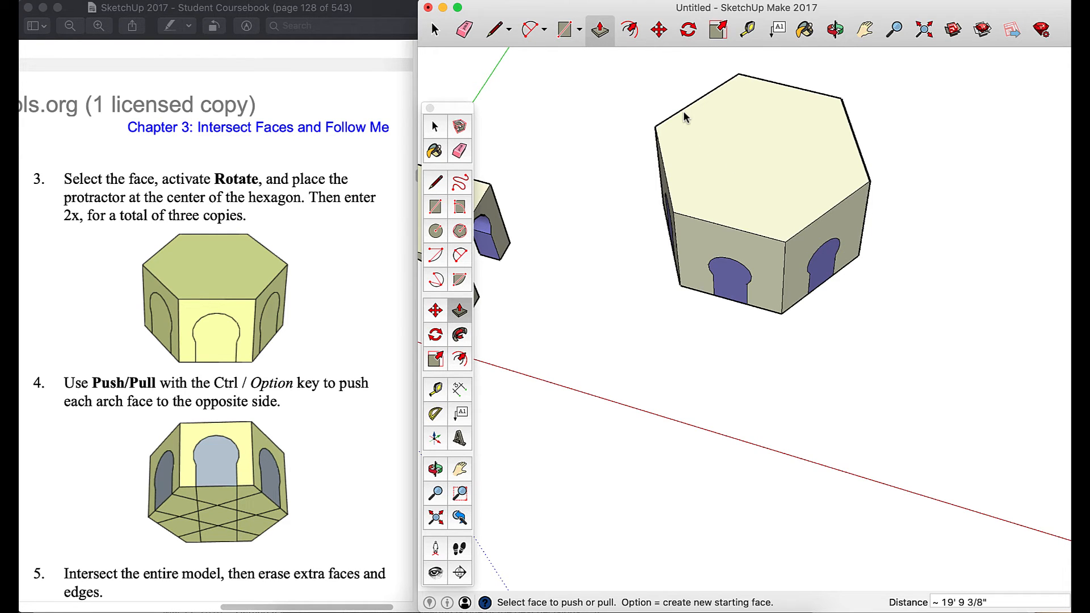
# Select the entire hexagonal block and intersect its faces with the model, following coursebook step 5
pyautogui.click(835, 30)
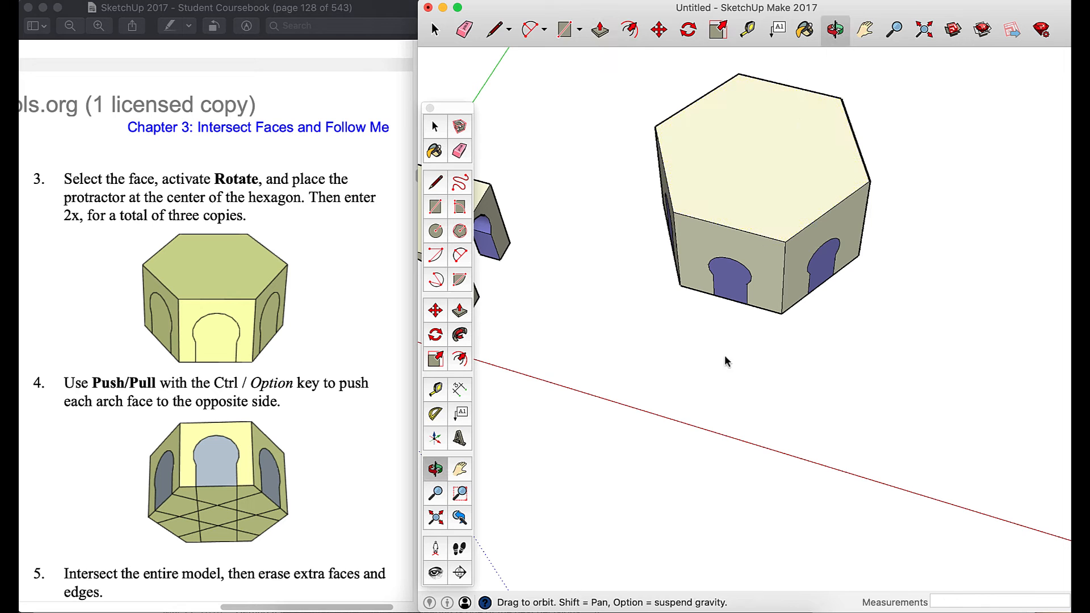
pyautogui.moveTo(733, 410); pyautogui.dragTo(718, 115)
pyautogui.moveTo(728, 456); pyautogui.dragTo(734, 340)
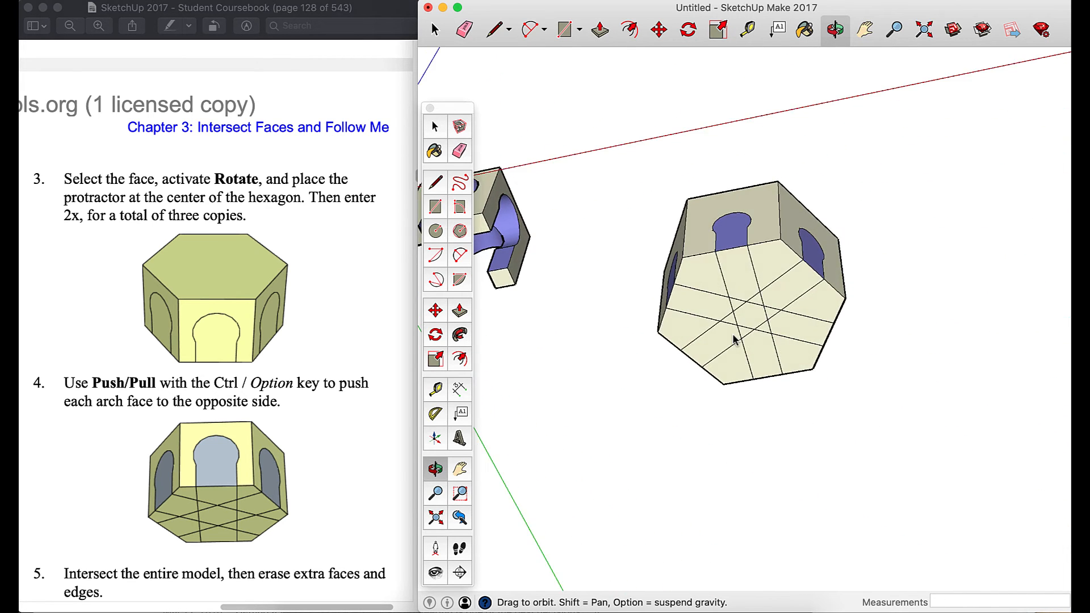
pyautogui.scroll(-5, 361, 474)
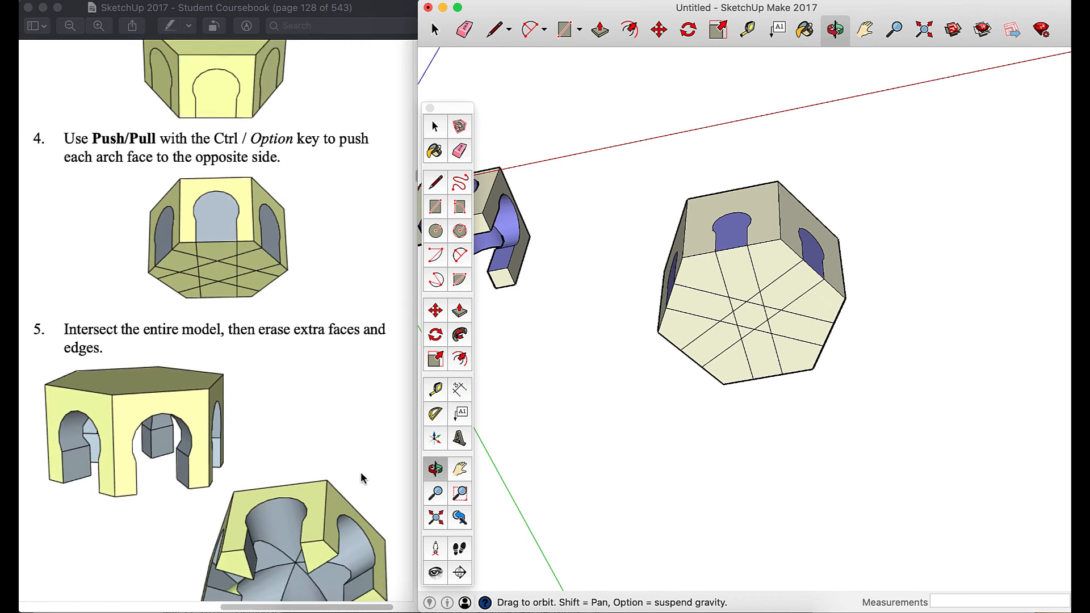
pyautogui.scroll(-2, 362, 478)
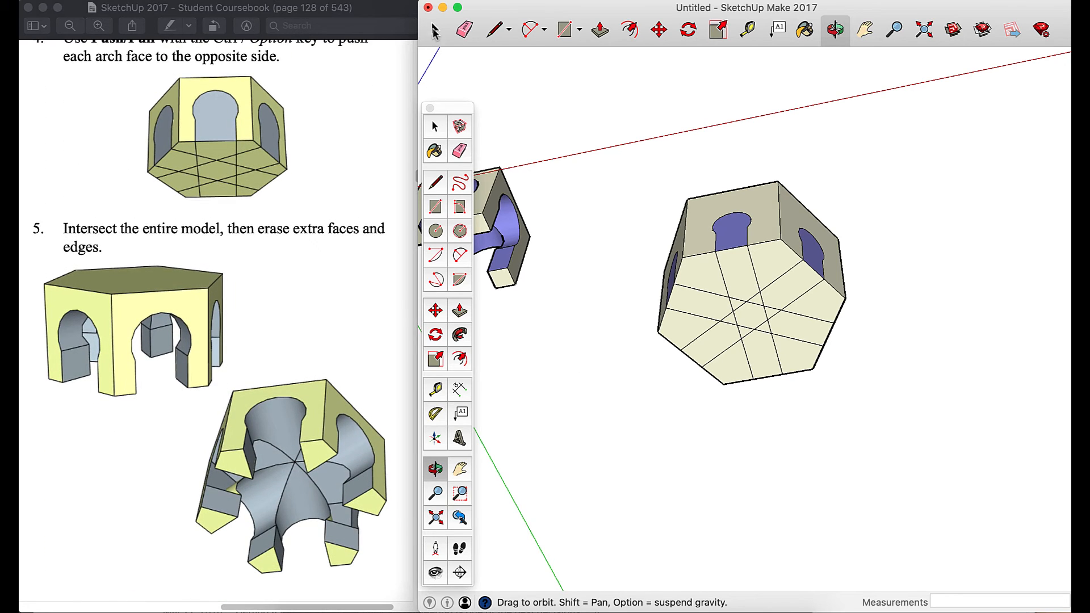
pyautogui.click(435, 31)
pyautogui.moveTo(918, 473); pyautogui.dragTo(625, 147)
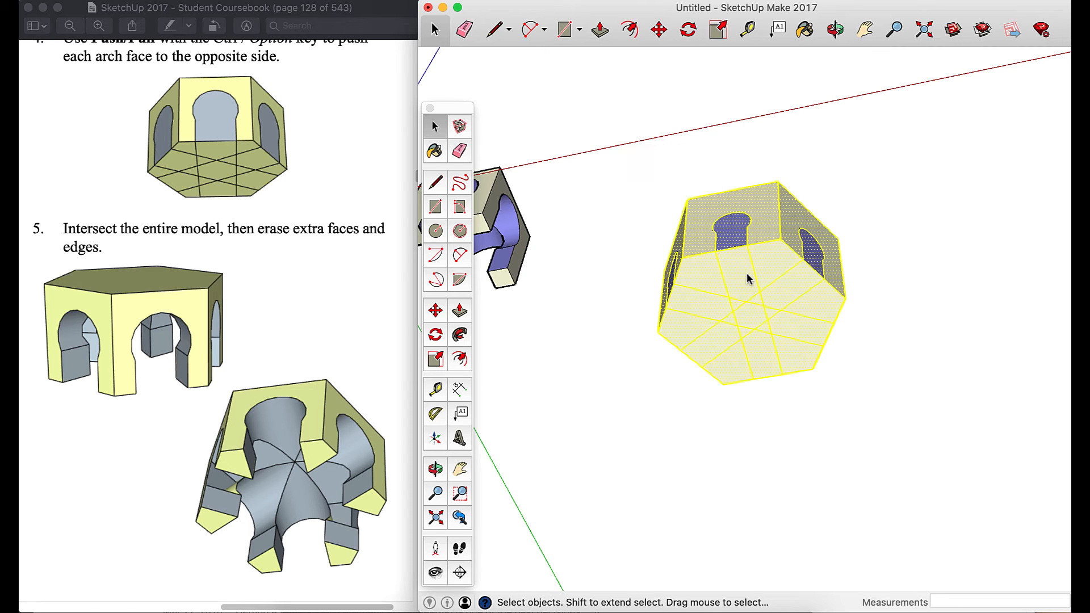
pyautogui.rightClick(746, 322)
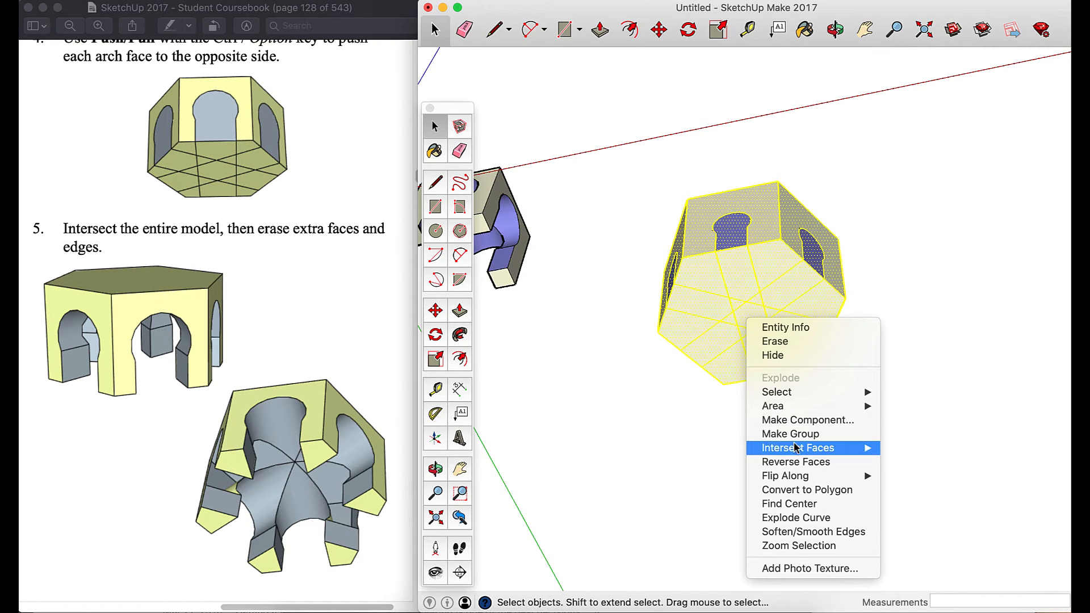
pyautogui.moveTo(794, 446)
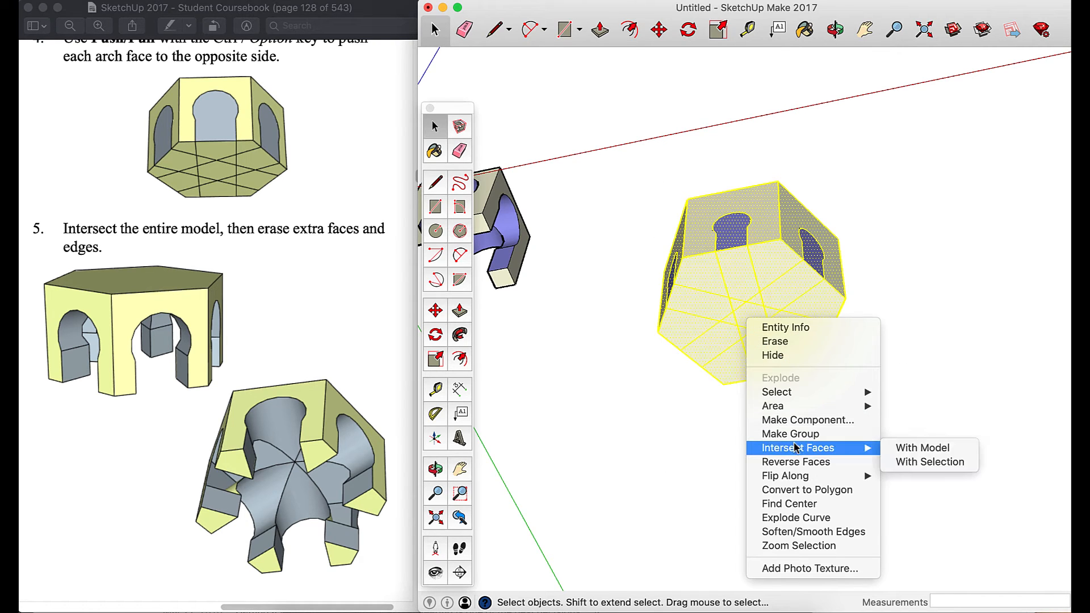
pyautogui.click(921, 448)
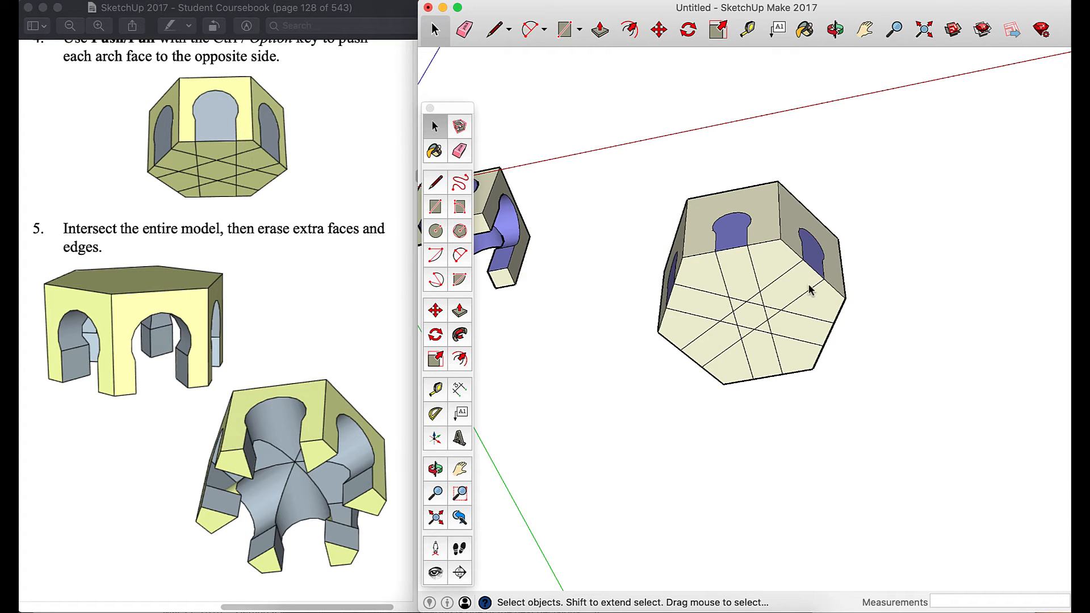
# Delete the front arch face and the inner faces behind it to clear the first passage through the hexagonal block
pyautogui.click(834, 32)
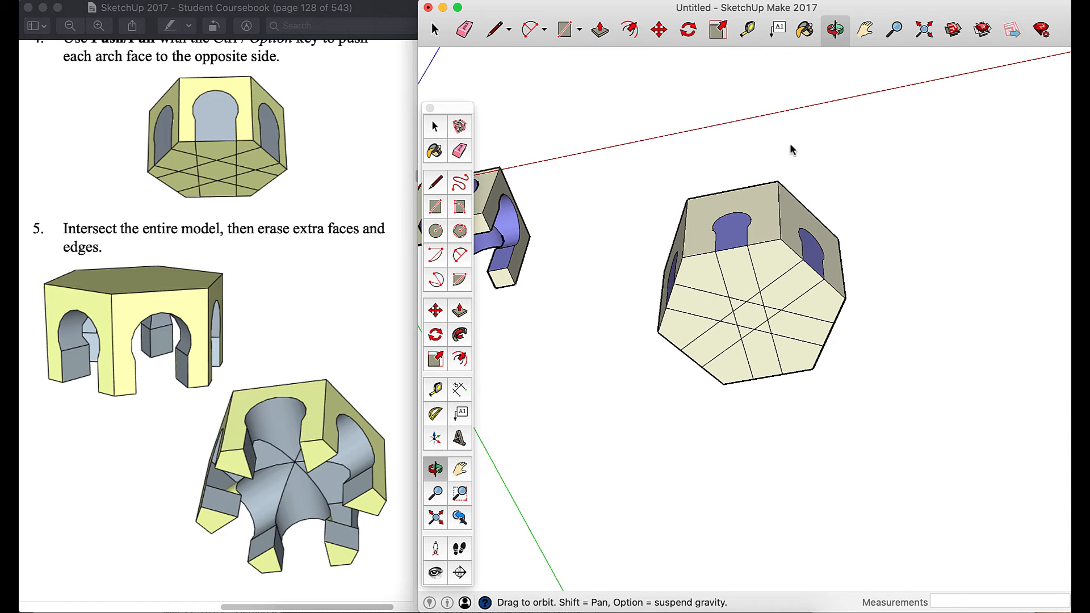
pyautogui.moveTo(752, 278); pyautogui.dragTo(670, 246)
pyautogui.scroll(5, 772, 386)
pyautogui.press('space')
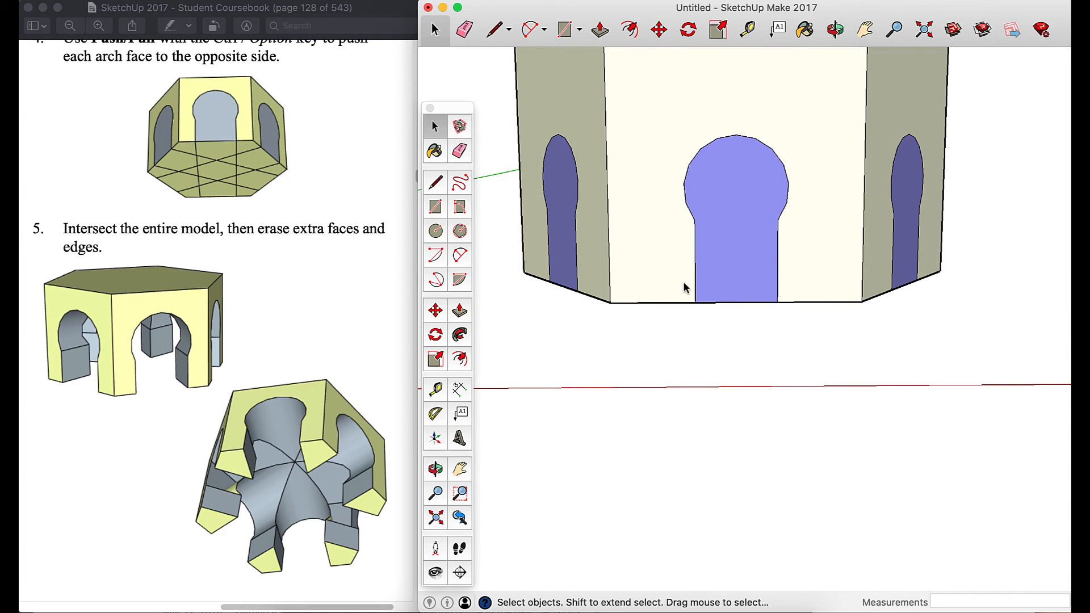
pyautogui.moveTo(734, 311); pyautogui.dragTo(734, 222)
pyautogui.press('Delete')
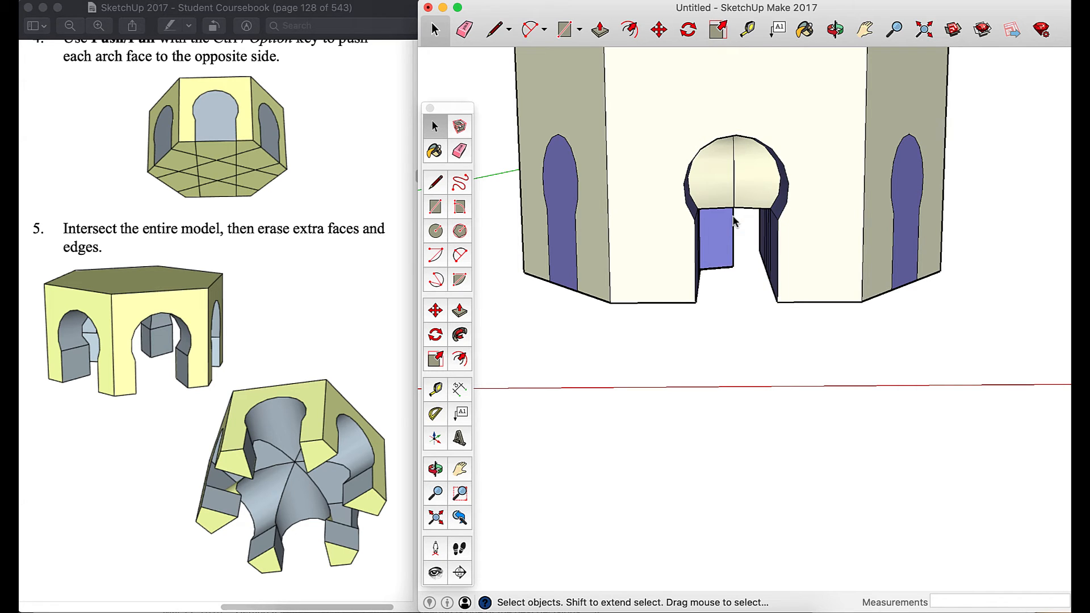
pyautogui.moveTo(738, 287); pyautogui.dragTo(726, 150)
pyautogui.press('Delete')
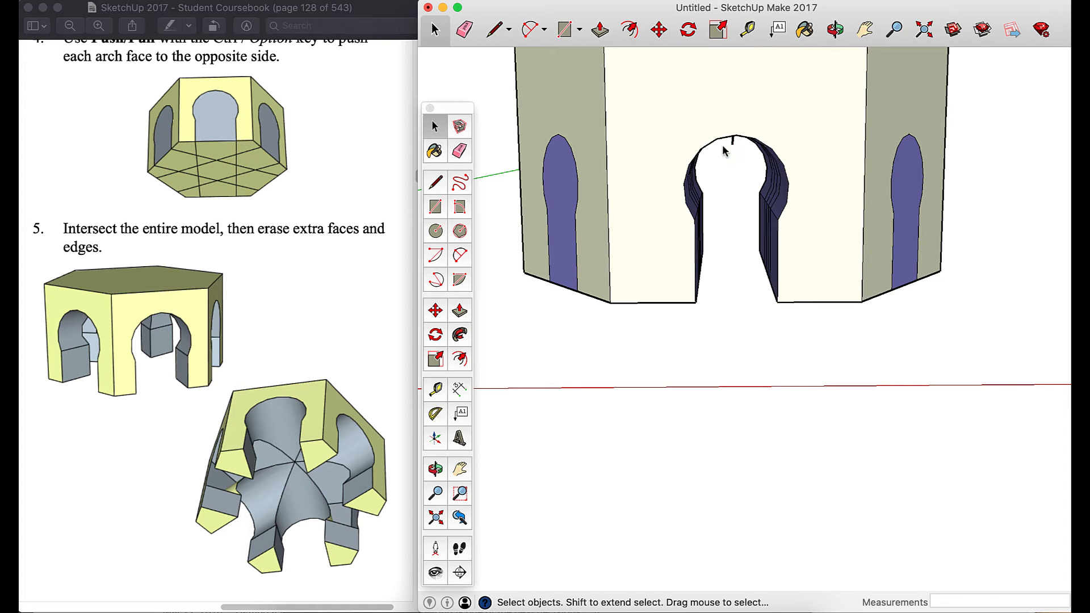
# Examine the cleared passage from inside and the arch faces still closing the other walls of the hexagonal block
pyautogui.click(834, 28)
pyautogui.moveTo(668, 265); pyautogui.dragTo(939, 299)
pyautogui.scroll(-10, 852, 316)
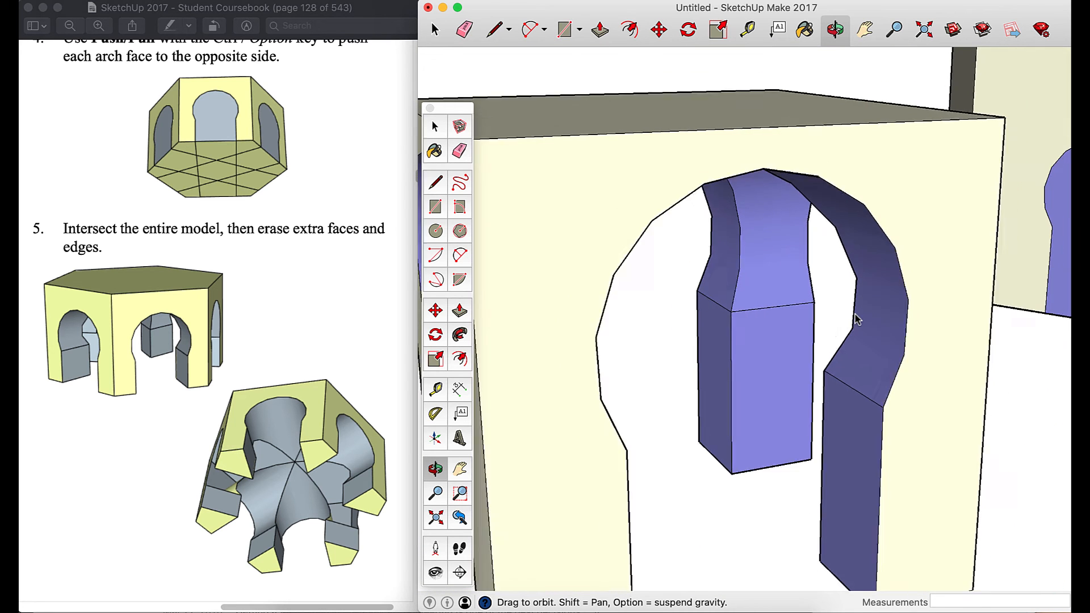
pyautogui.scroll(-5, 873, 328)
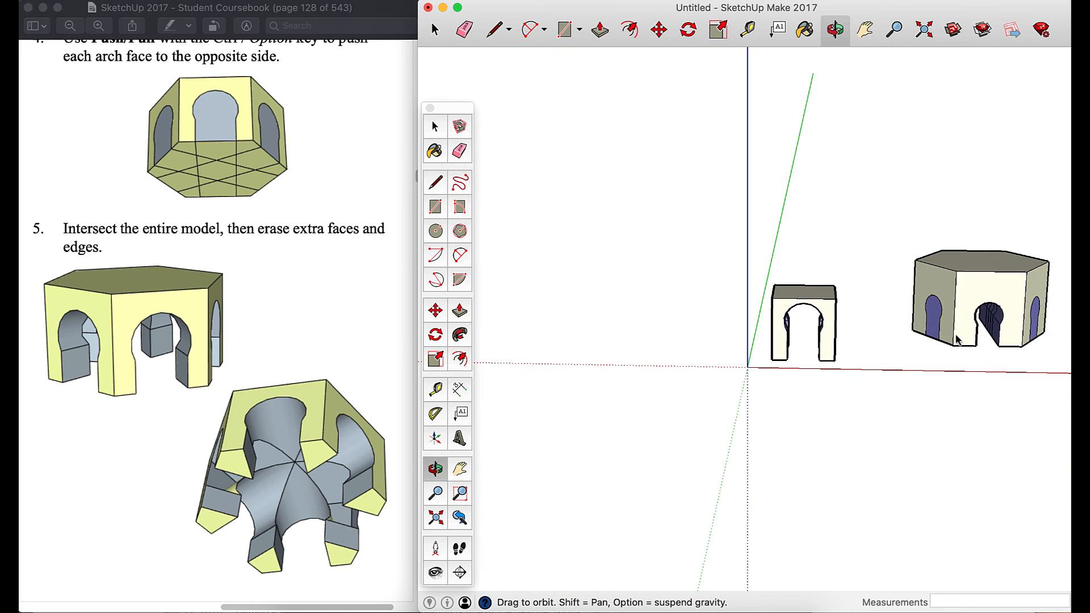
pyautogui.scroll(10, 959, 338)
pyautogui.scroll(-3, 909, 352)
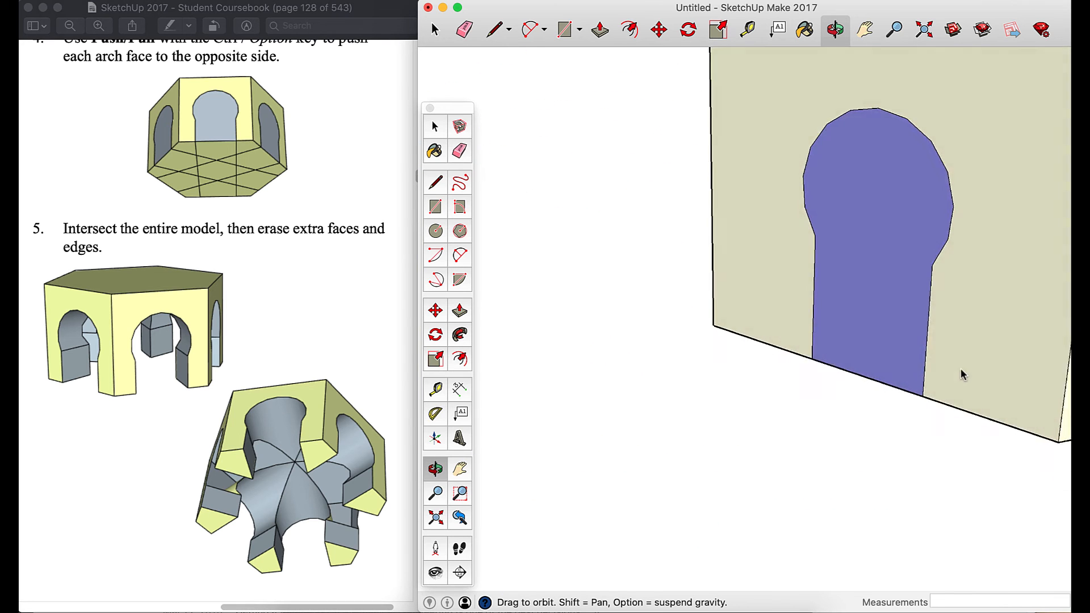
pyautogui.scroll(5, 962, 372)
pyautogui.scroll(-5, 1011, 352)
pyautogui.scroll(5, 965, 301)
pyautogui.scroll(-5, 882, 258)
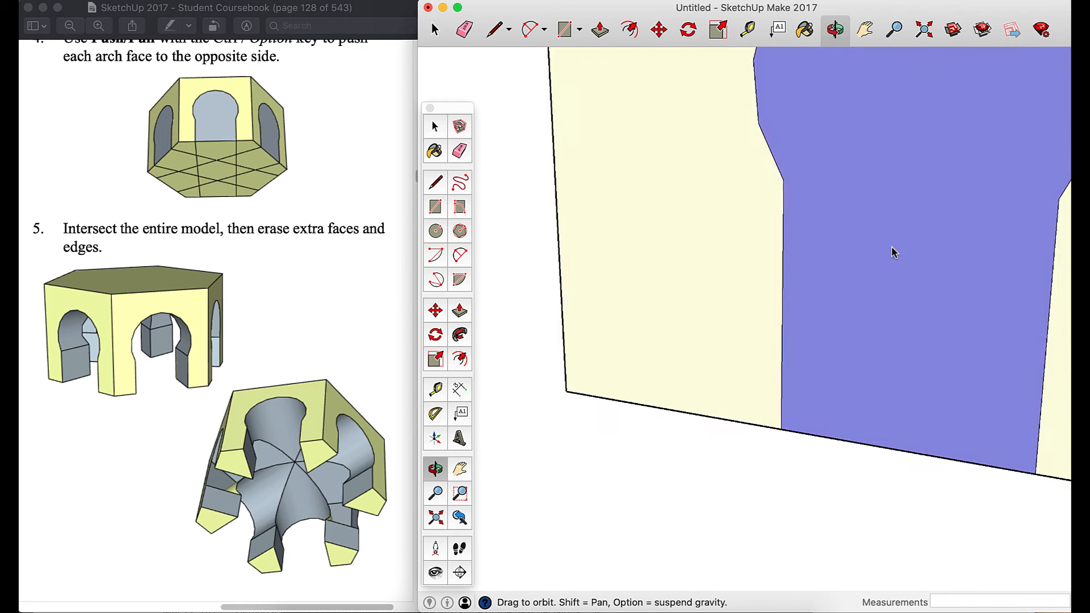
pyautogui.scroll(5, 927, 221)
pyautogui.scroll(-10, 926, 221)
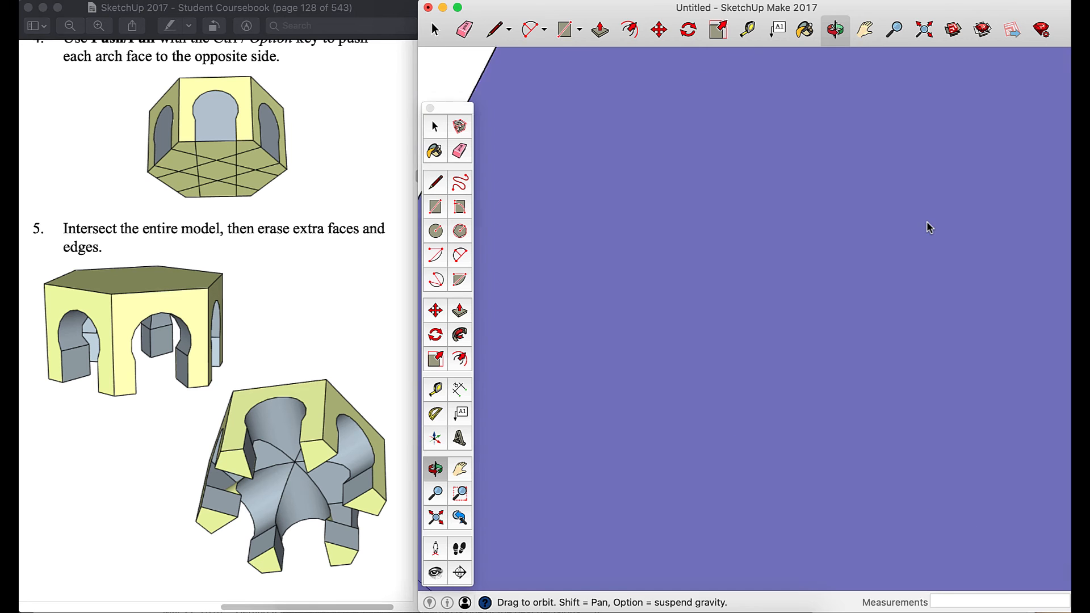
# Delete the vault and wall faces crossing the passage behind a second arch of the hexagonal block
pyautogui.moveTo(956, 235); pyautogui.dragTo(960, 237)
pyautogui.moveTo(782, 165); pyautogui.dragTo(983, 158)
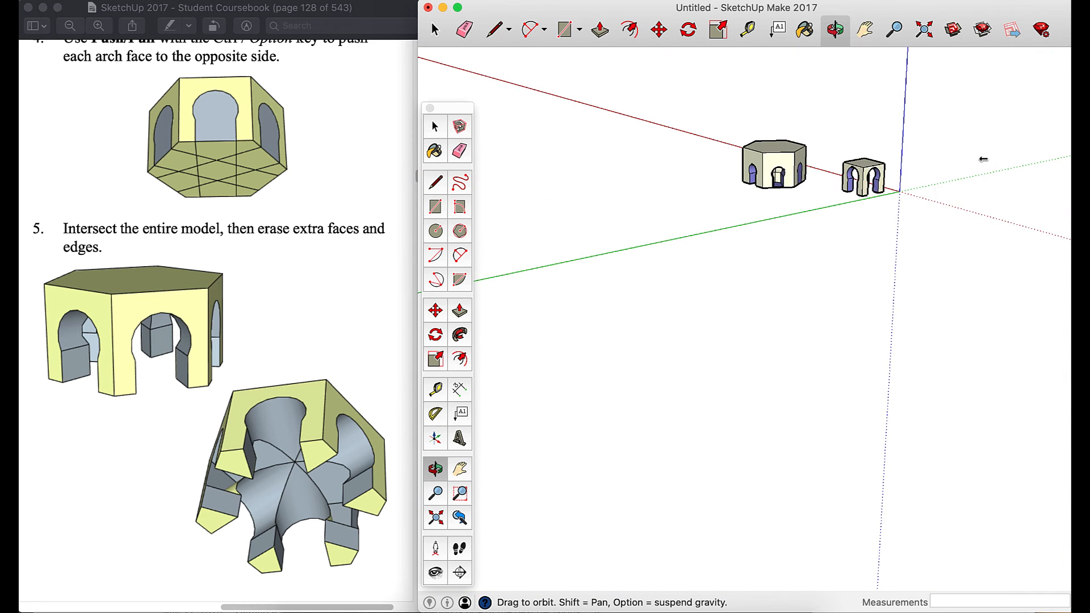
pyautogui.moveTo(806, 180); pyautogui.dragTo(977, 170)
pyautogui.scroll(5, 775, 178)
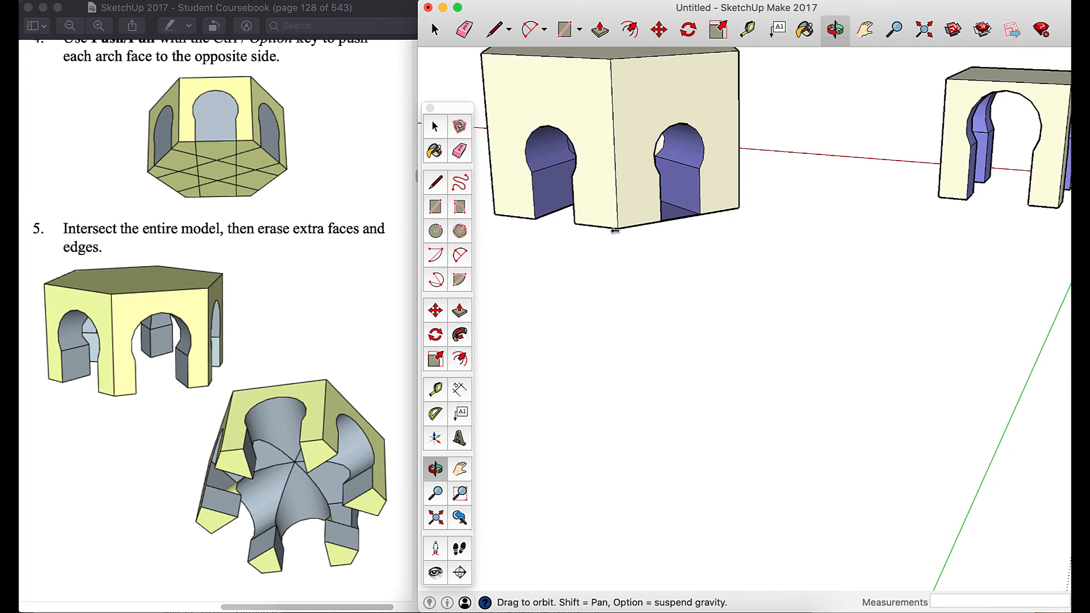
pyautogui.moveTo(615, 231)
pyautogui.mouseDown()
pyautogui.moveTo(801, 194)
pyautogui.moveTo(698, 219)
pyautogui.moveTo(423, 218)
pyautogui.mouseUp()
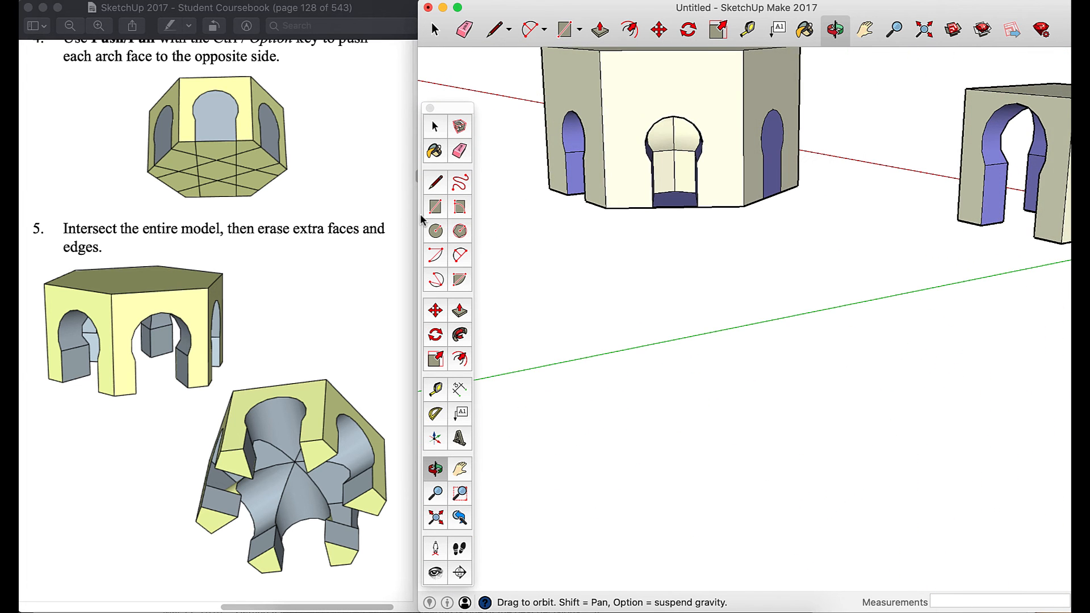
pyautogui.scroll(5, 690, 192)
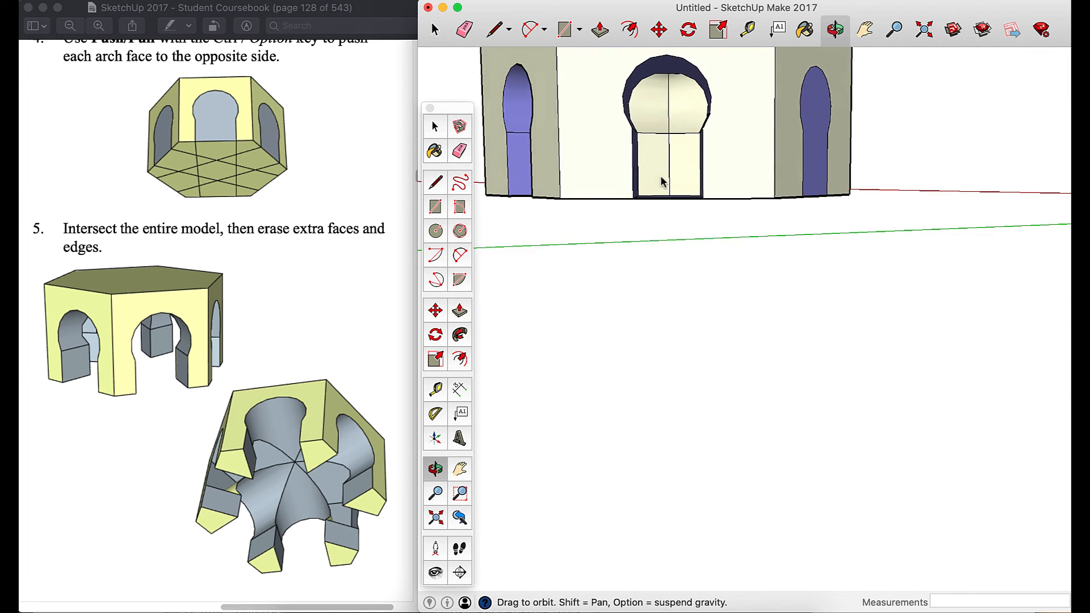
pyautogui.moveTo(662, 180); pyautogui.dragTo(673, 196)
pyautogui.press('space')
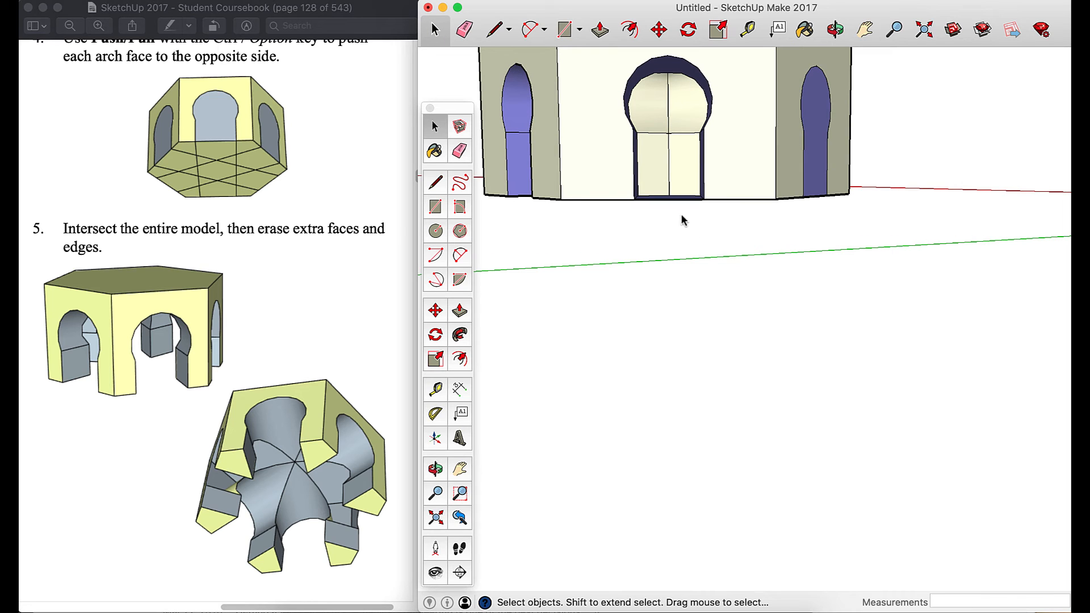
pyautogui.click(659, 108)
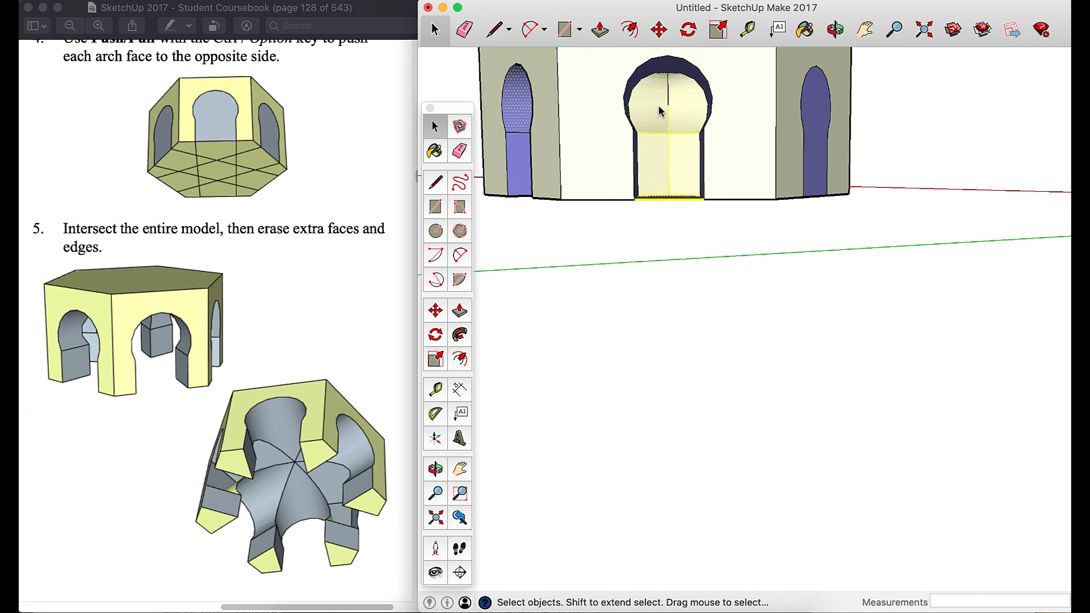
pyautogui.press('Delete')
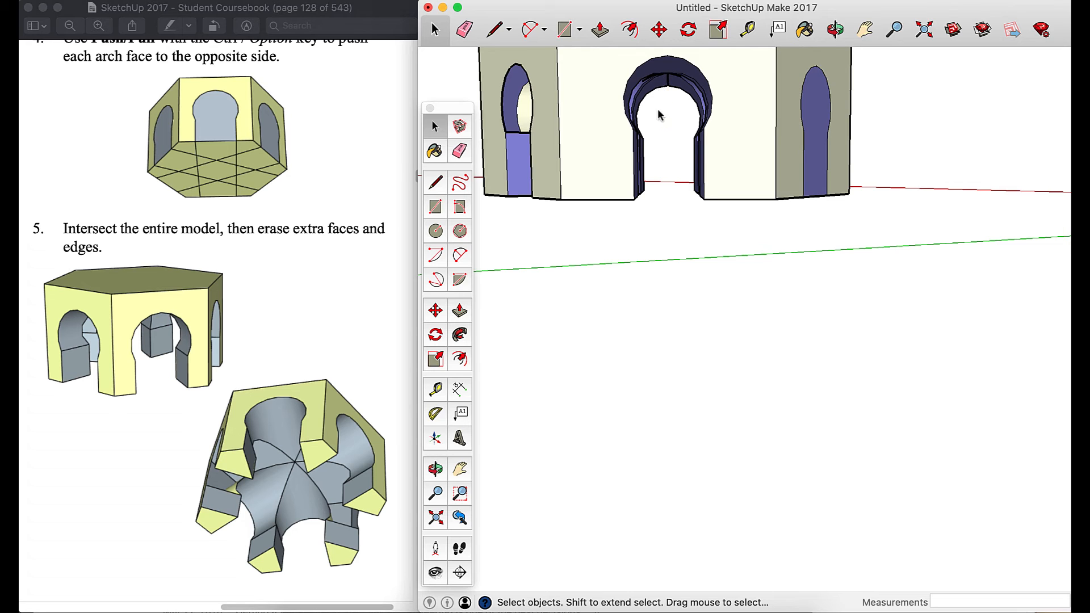
# Delete the inner faces and edges that block the passage behind the next arch around the hexagon
pyautogui.scroll(4, 667, 118)
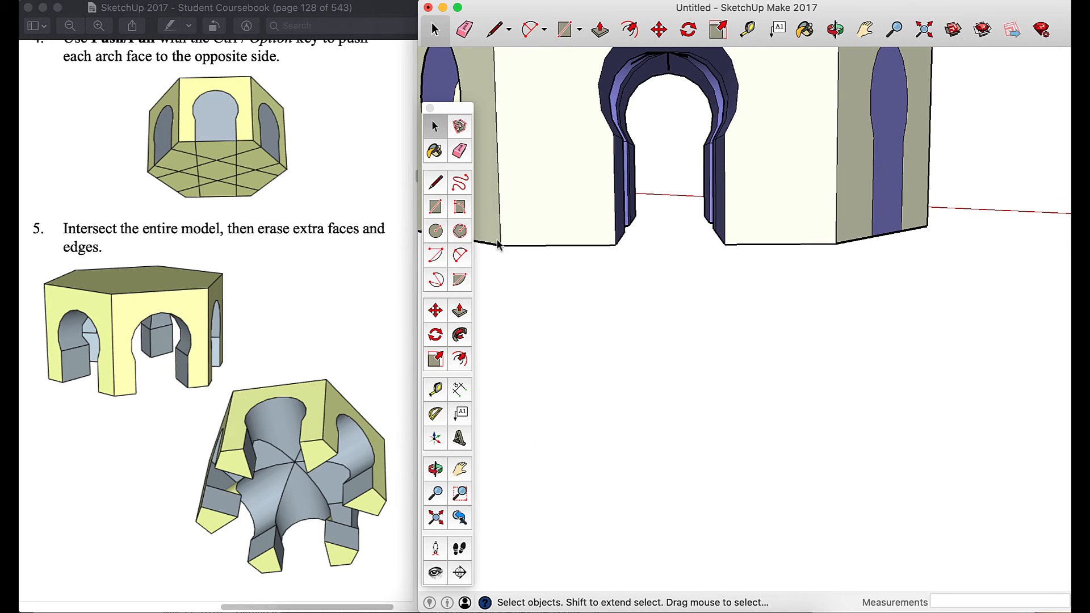
pyautogui.click(836, 29)
pyautogui.moveTo(577, 281); pyautogui.dragTo(931, 233)
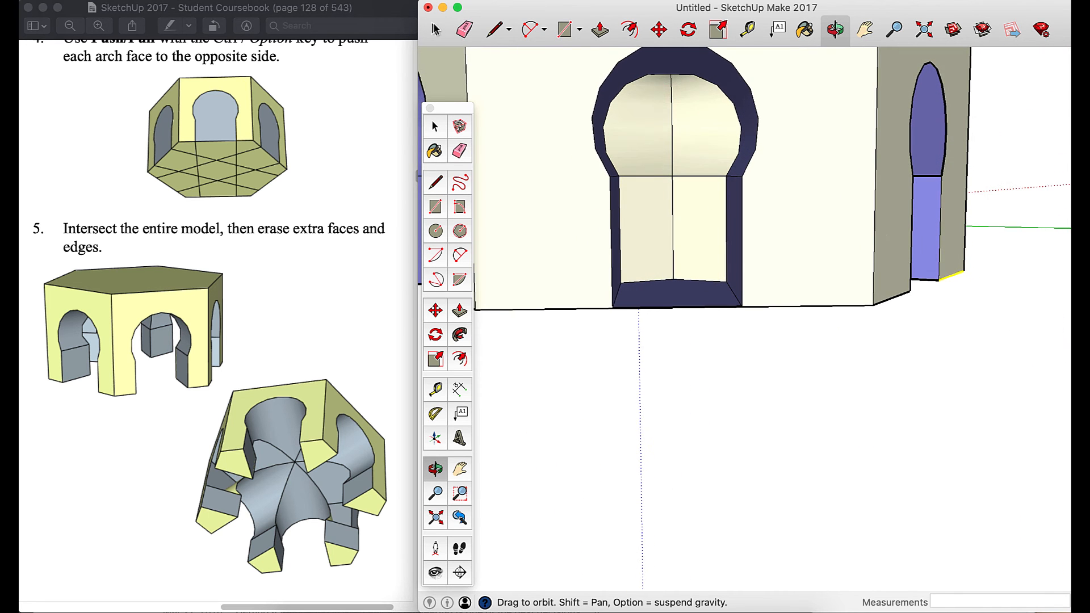
pyautogui.press('space')
pyautogui.moveTo(673, 352); pyautogui.dragTo(663, 100)
pyautogui.press('Delete')
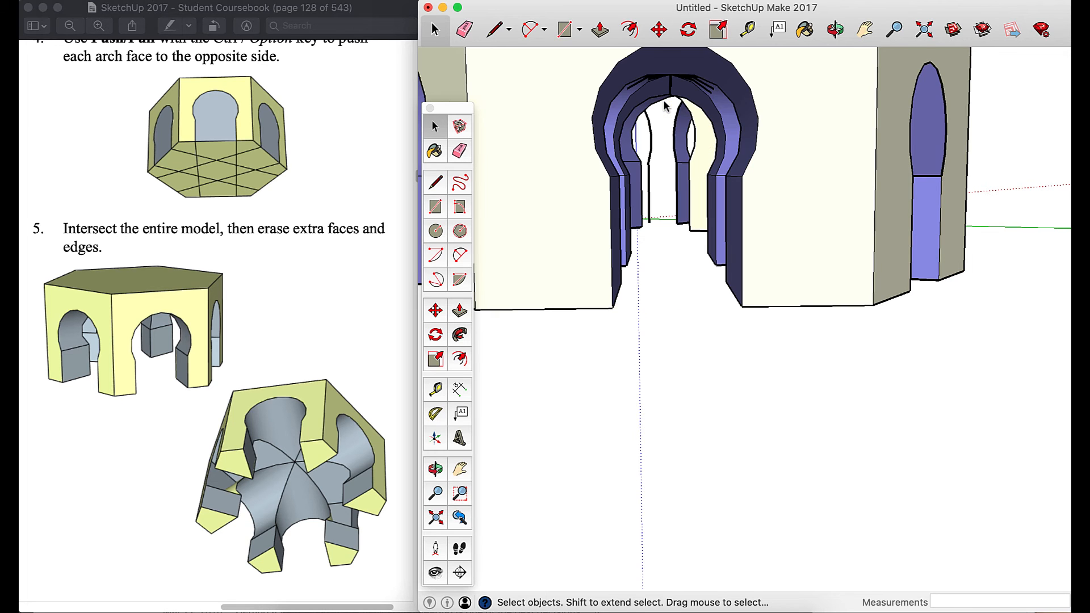
pyautogui.scroll(3, 672, 254)
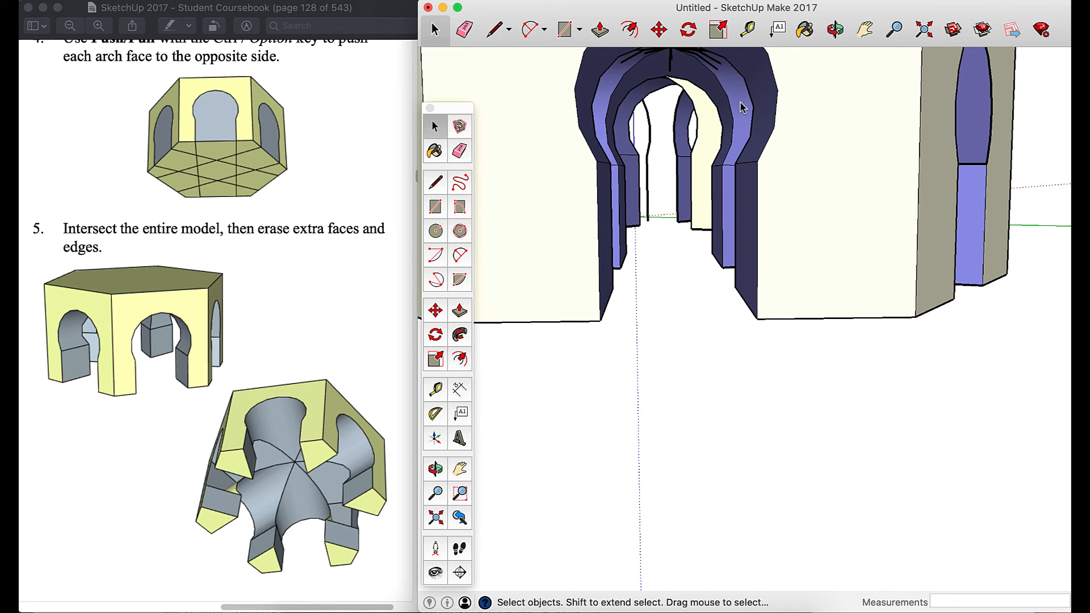
# Delete the arch face still closing one outer wall of the hexagonal block
pyautogui.press('o')
pyautogui.moveTo(646, 216); pyautogui.dragTo(794, 243)
pyautogui.scroll(-5, 555, 244)
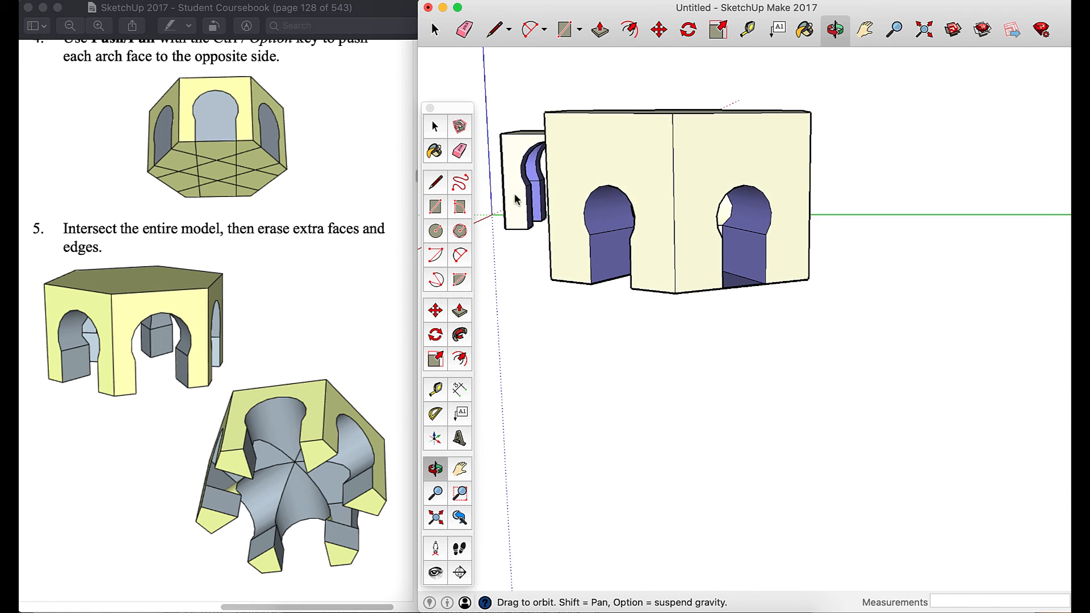
pyautogui.moveTo(517, 201); pyautogui.dragTo(880, 301)
pyautogui.moveTo(815, 372); pyautogui.dragTo(925, 426)
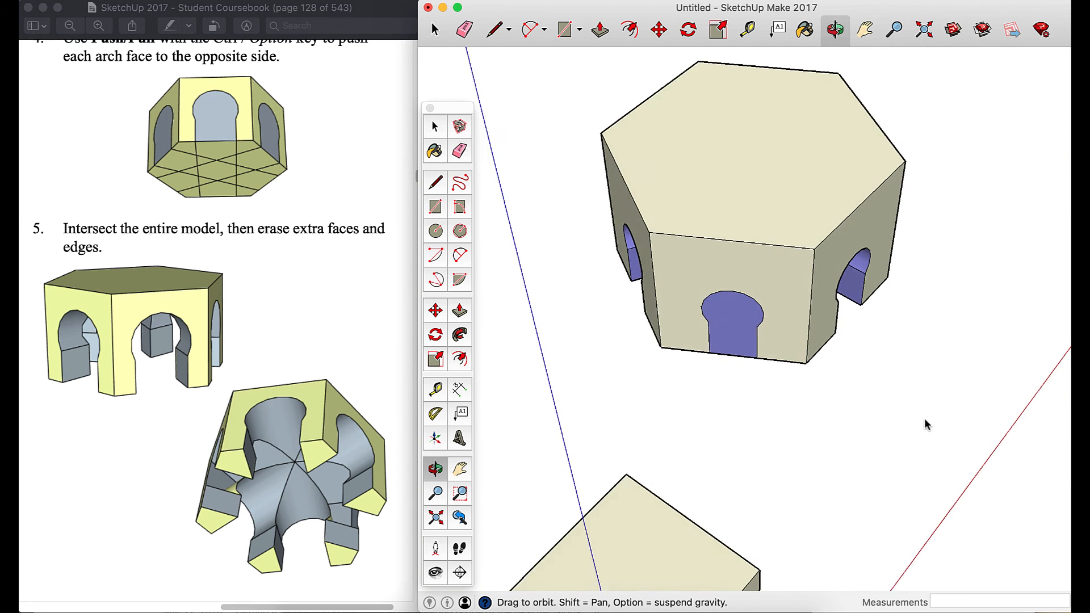
pyautogui.scroll(5, 770, 377)
pyautogui.scroll(3, 771, 375)
pyautogui.moveTo(762, 377); pyautogui.dragTo(795, 270)
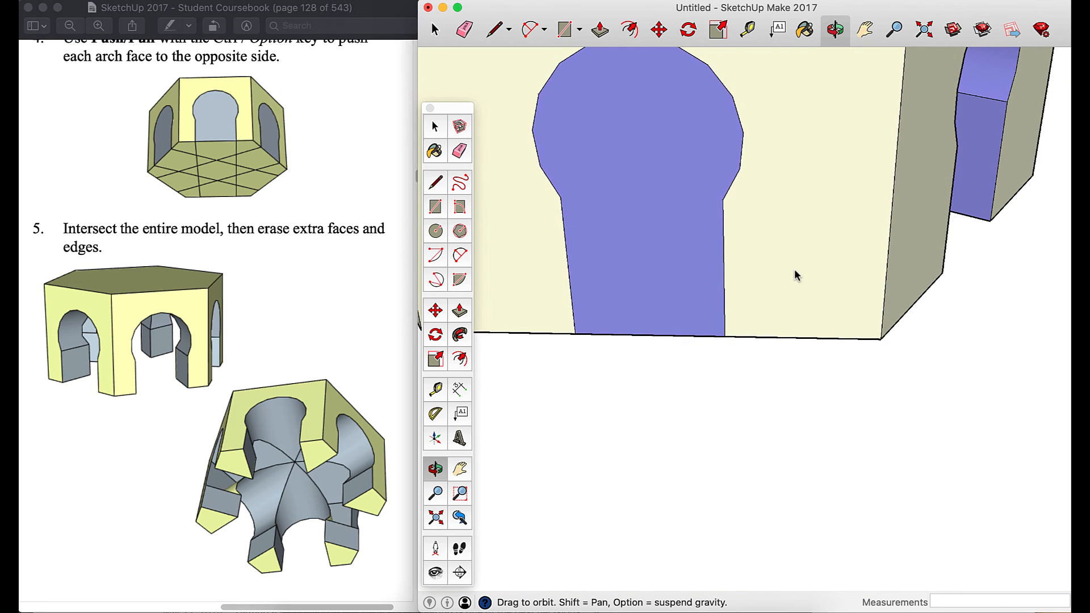
pyautogui.click(434, 123)
pyautogui.click(613, 173)
pyautogui.press('Delete')
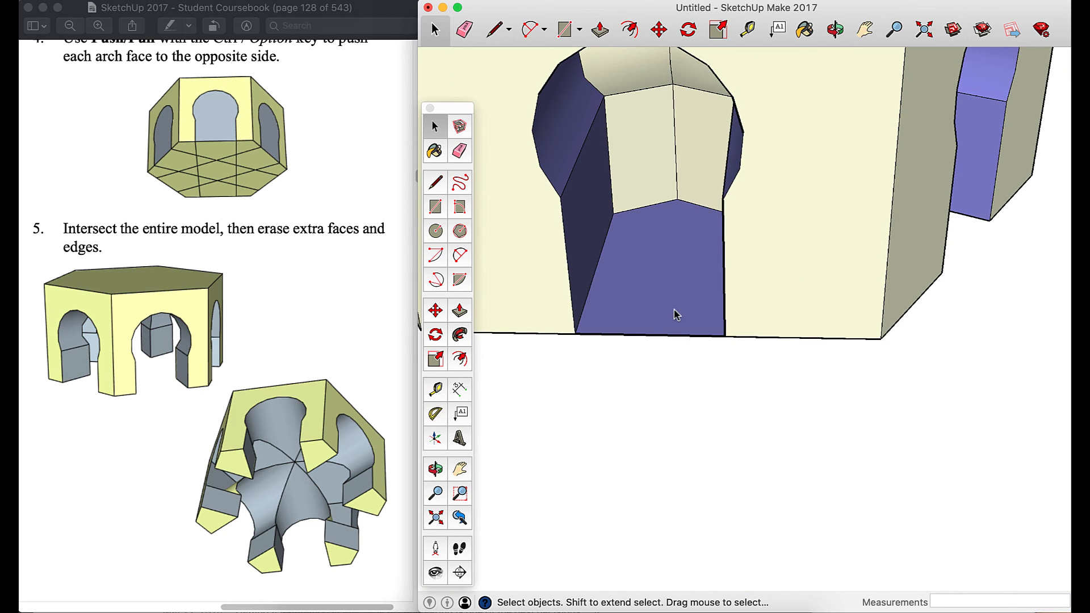
# Delete the floor, wall and vault faces blocking the passage just behind the opened arch
pyautogui.scroll(3, 661, 339)
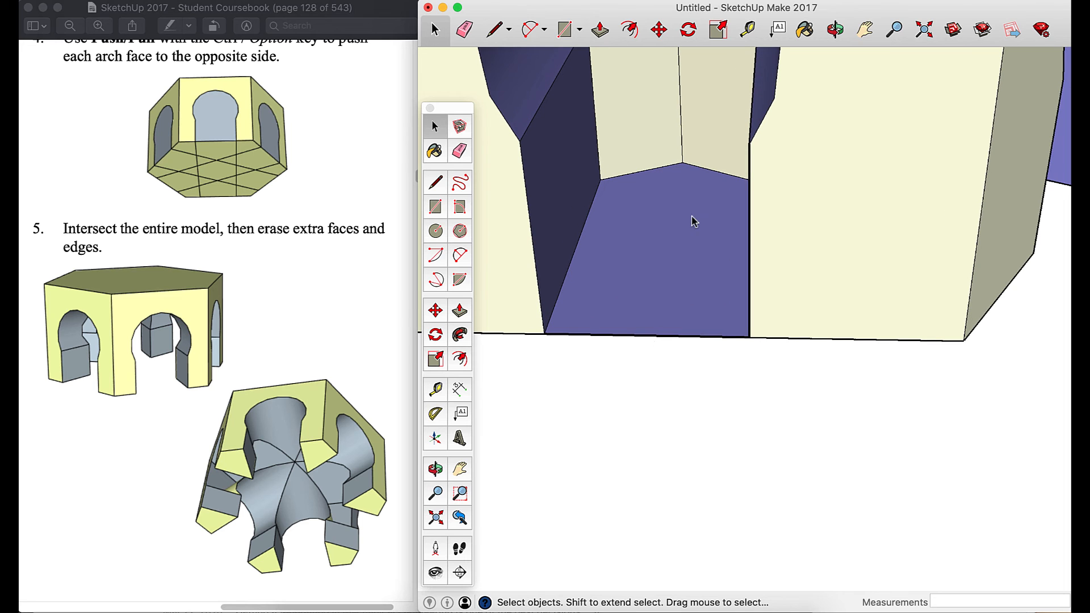
pyautogui.click(865, 30)
pyautogui.moveTo(873, 130); pyautogui.dragTo(947, 269)
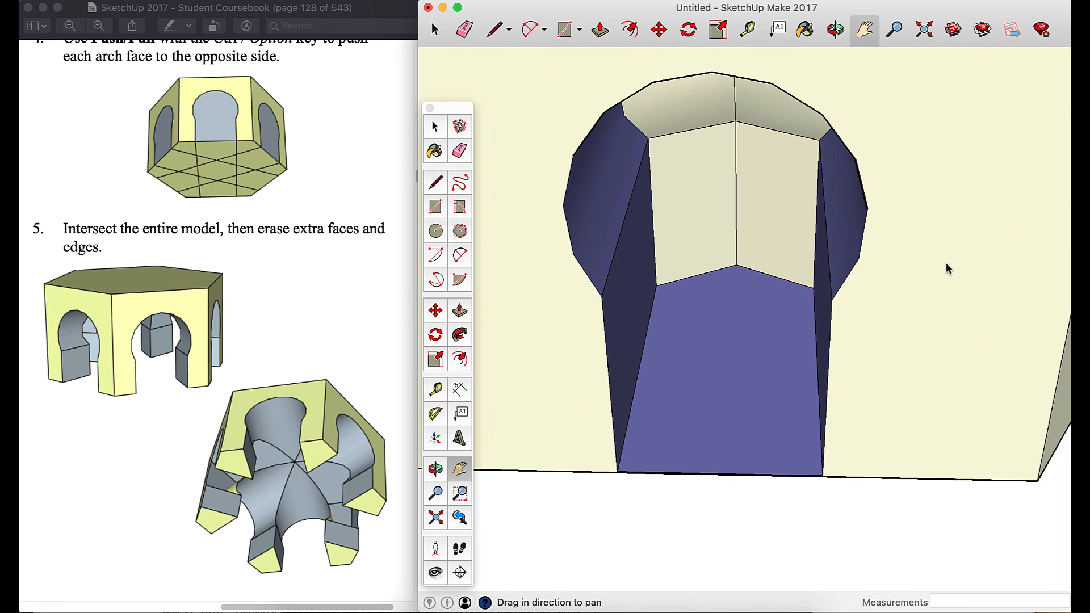
pyautogui.click(836, 30)
pyautogui.moveTo(752, 329); pyautogui.dragTo(763, 221)
pyautogui.click(865, 32)
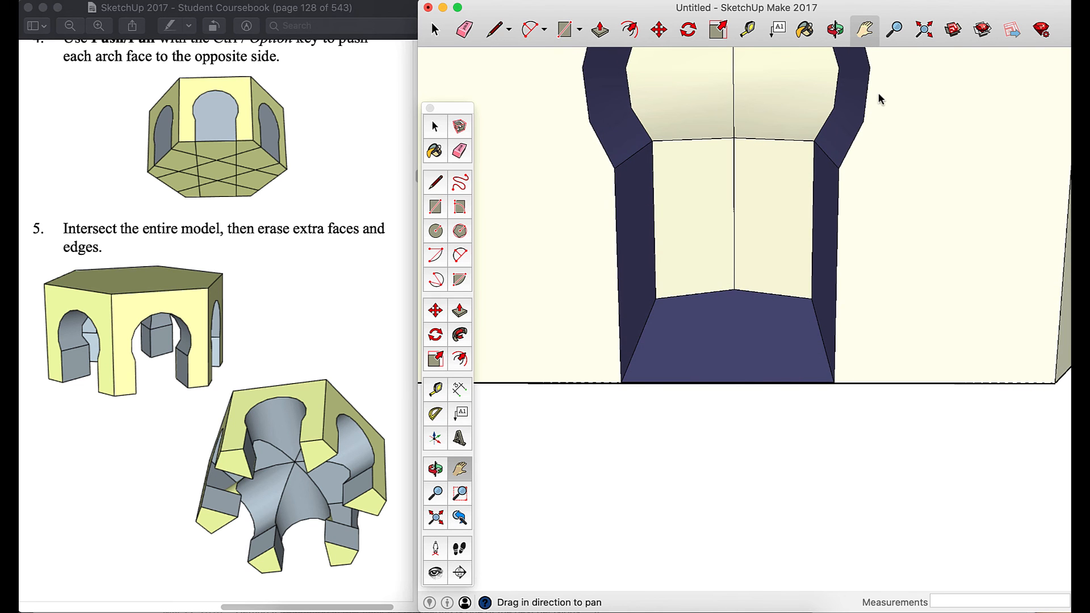
pyautogui.moveTo(879, 95); pyautogui.dragTo(892, 206)
pyautogui.click(435, 29)
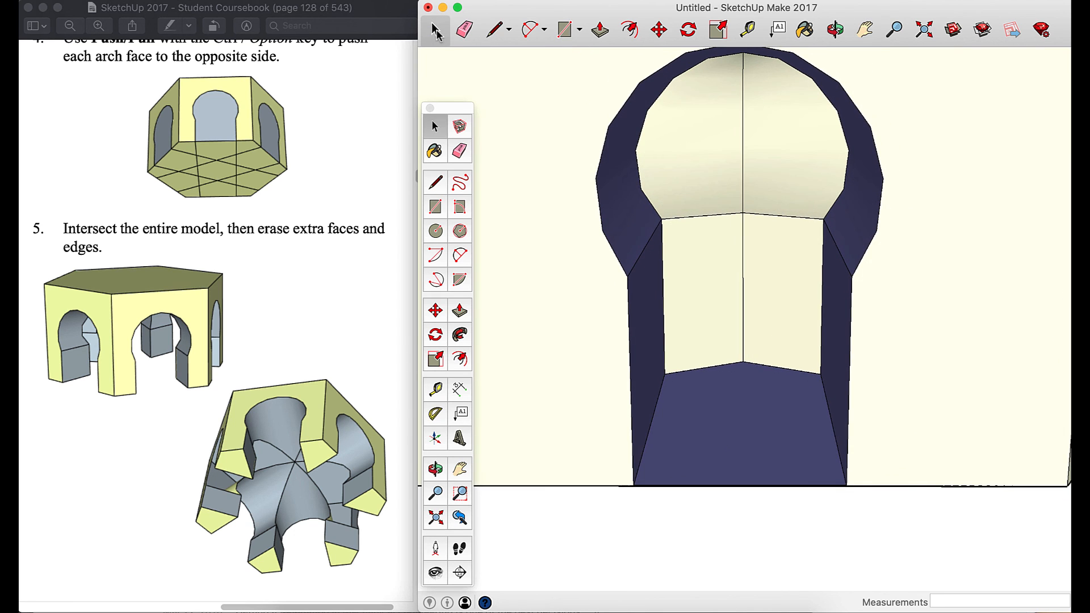
pyautogui.moveTo(762, 504); pyautogui.dragTo(729, 203)
pyautogui.press('Delete')
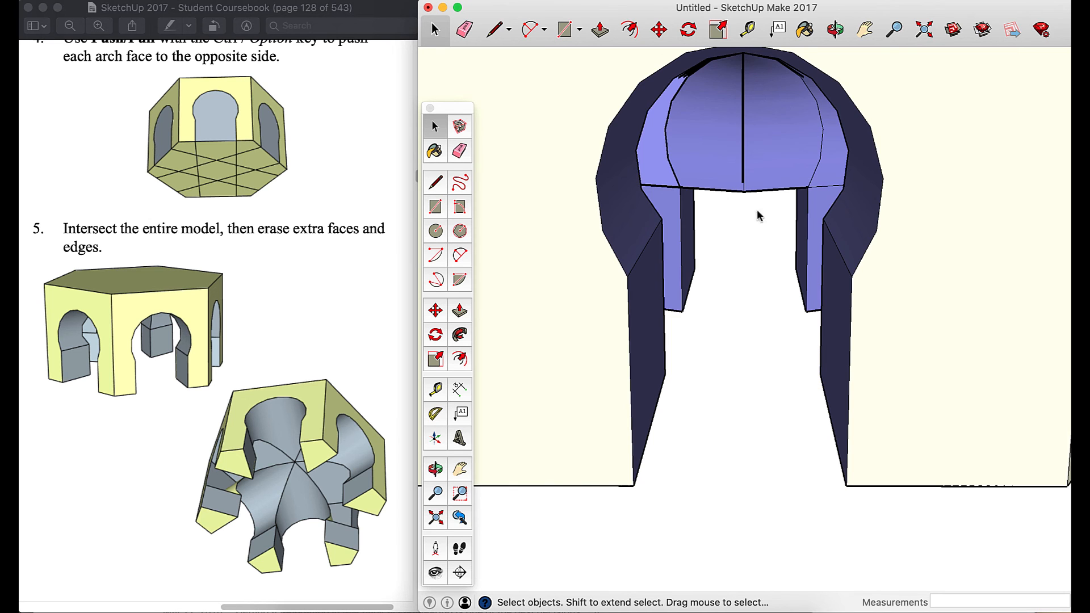
# Delete the vault face still closing the far end of this passage and the loose edge hanging in front of it
pyautogui.click(732, 115)
pyautogui.press('Delete')
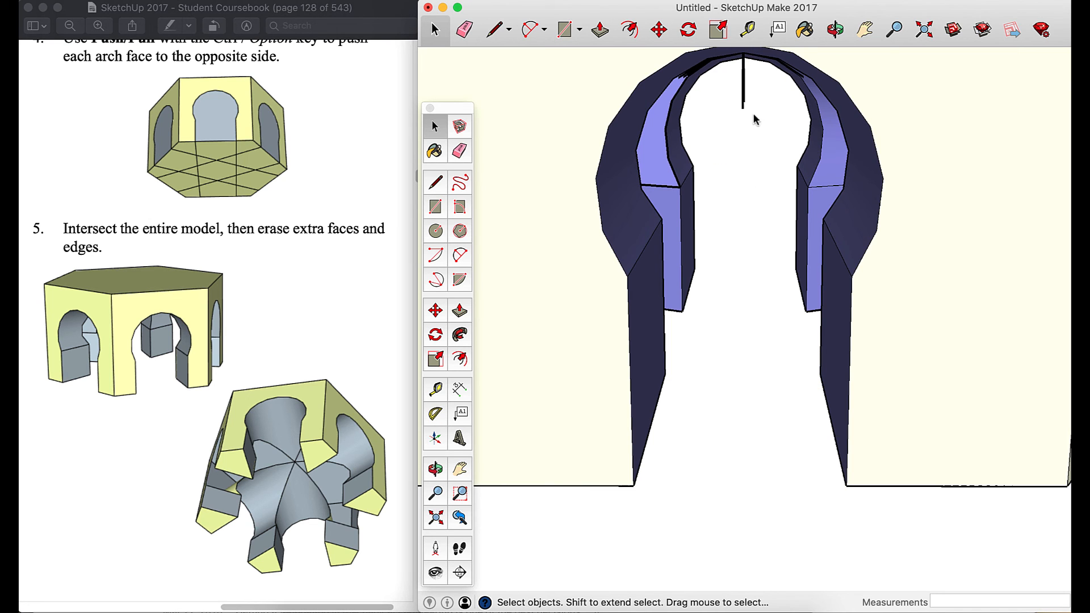
pyautogui.click(741, 79)
pyautogui.press('Delete')
# Erase the loose edges hanging over the arch opening from the point where the vaults meet inside the block
pyautogui.scroll(1, 736, 103)
pyautogui.scroll(-10, 736, 102)
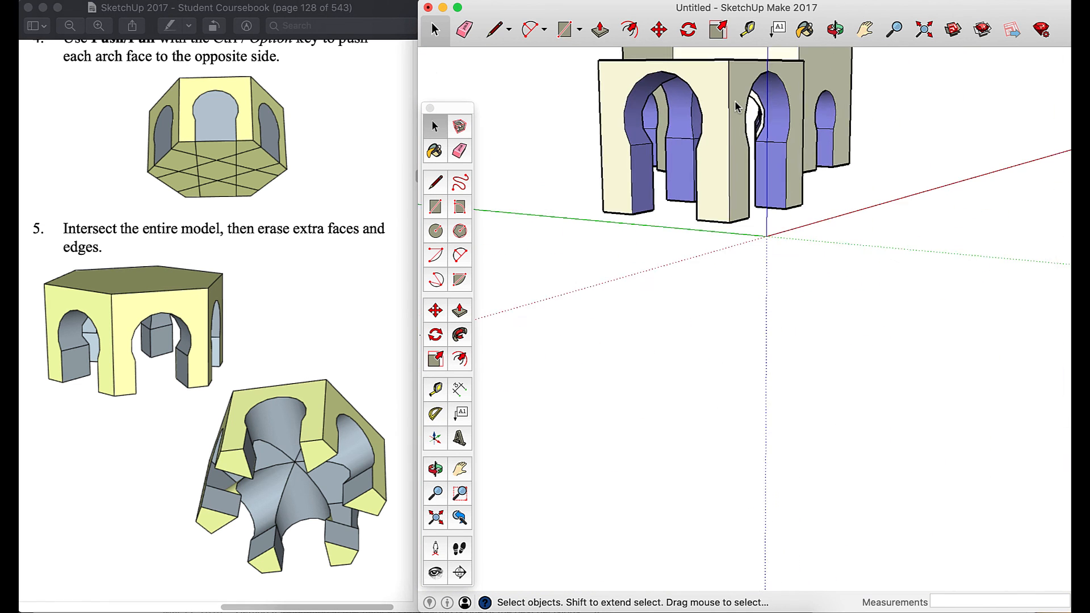
pyautogui.scroll(-1, 735, 102)
pyautogui.click(835, 30)
pyautogui.moveTo(911, 129); pyautogui.dragTo(563, 92)
pyautogui.moveTo(957, 264); pyautogui.dragTo(903, 3)
pyautogui.moveTo(951, 358); pyautogui.dragTo(896, 114)
pyautogui.scroll(5, 894, 255)
pyautogui.moveTo(894, 251); pyautogui.dragTo(704, 353)
pyautogui.moveTo(733, 271); pyautogui.dragTo(659, 405)
pyautogui.click(464, 29)
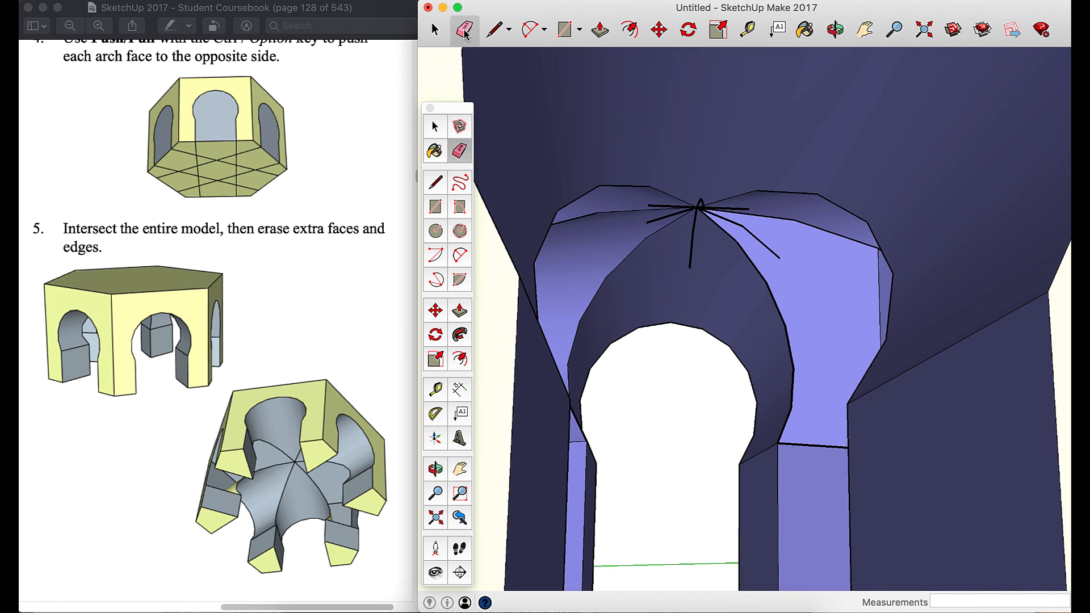
pyautogui.click(694, 248)
pyautogui.moveTo(778, 257)
pyautogui.mouseDown()
pyautogui.moveTo(730, 219)
pyautogui.moveTo(693, 234)
pyautogui.mouseUp()
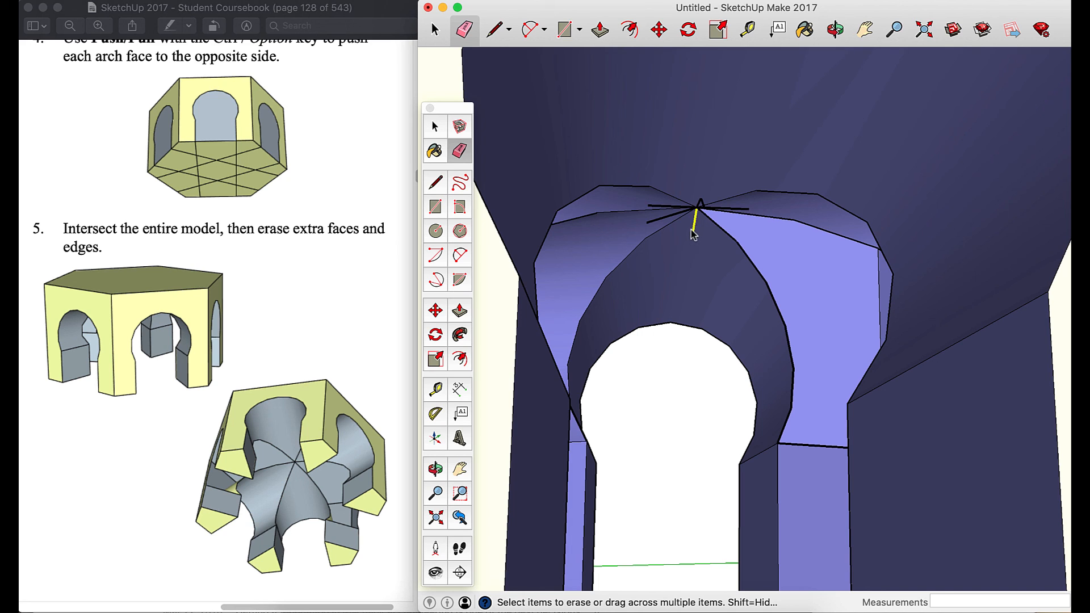
# Undo the mistaken erasure of a vault edge, and erase the remaining stray edges around the vaults' meeting point
pyautogui.click(778, 307)
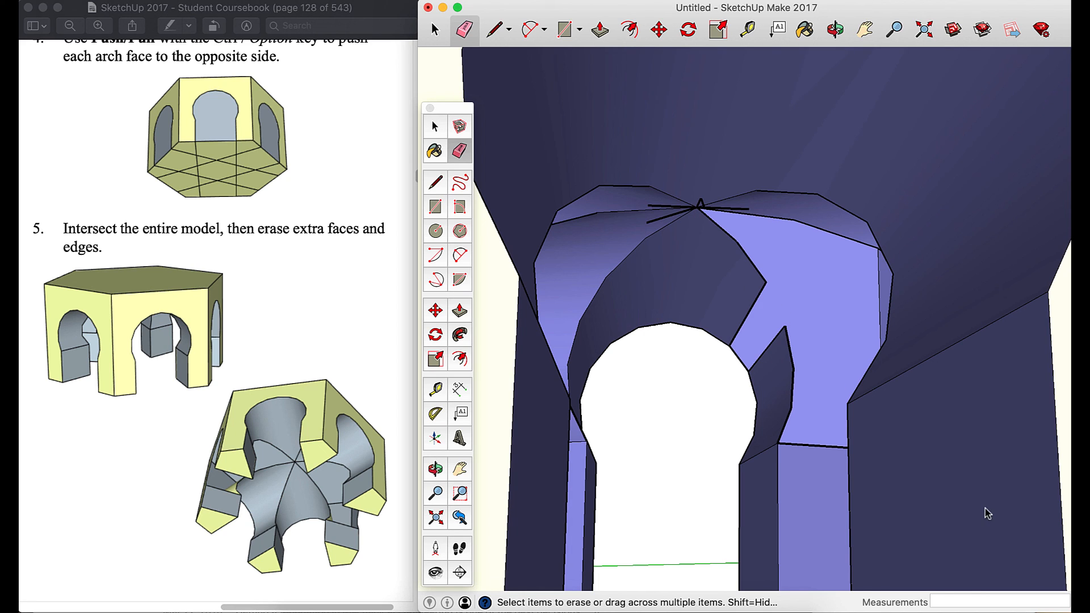
pyautogui.press('super+z')
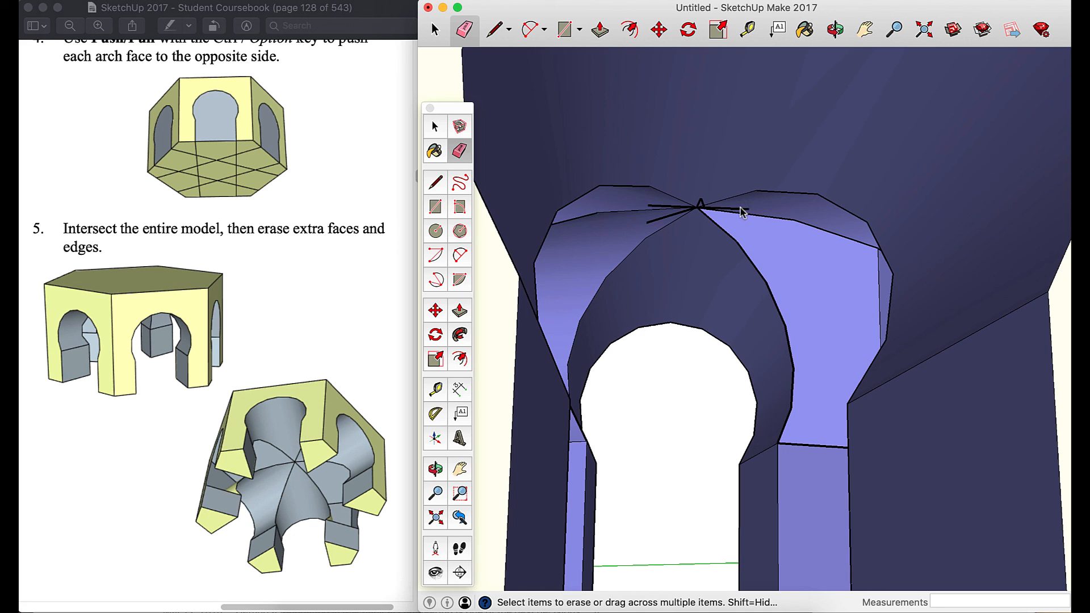
pyautogui.moveTo(743, 212); pyautogui.dragTo(736, 214)
pyautogui.click(659, 209)
pyautogui.moveTo(658, 211); pyautogui.dragTo(665, 224)
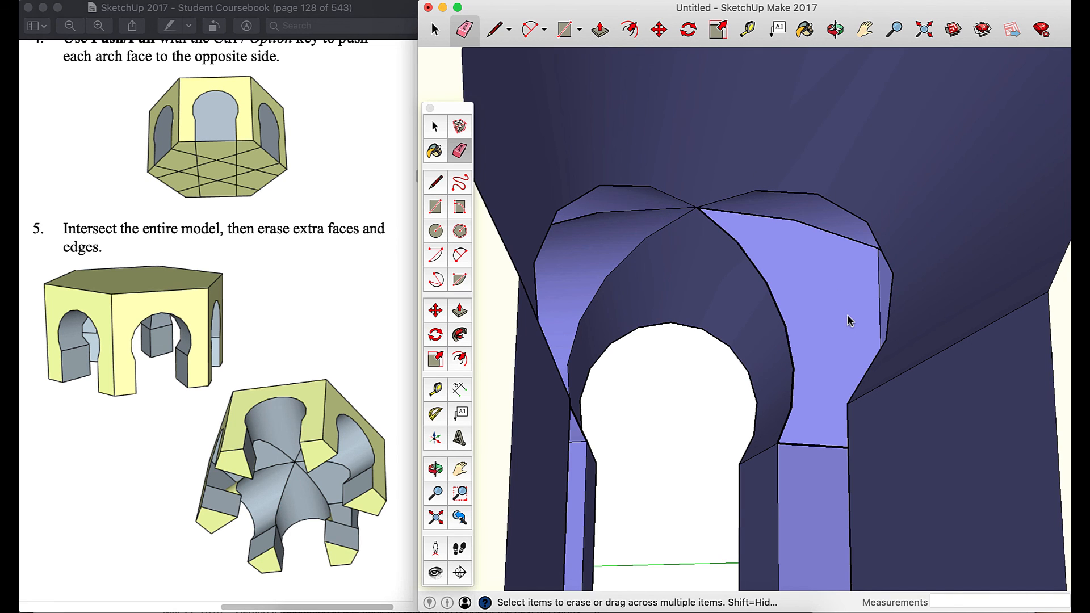
pyautogui.scroll(-5, 850, 321)
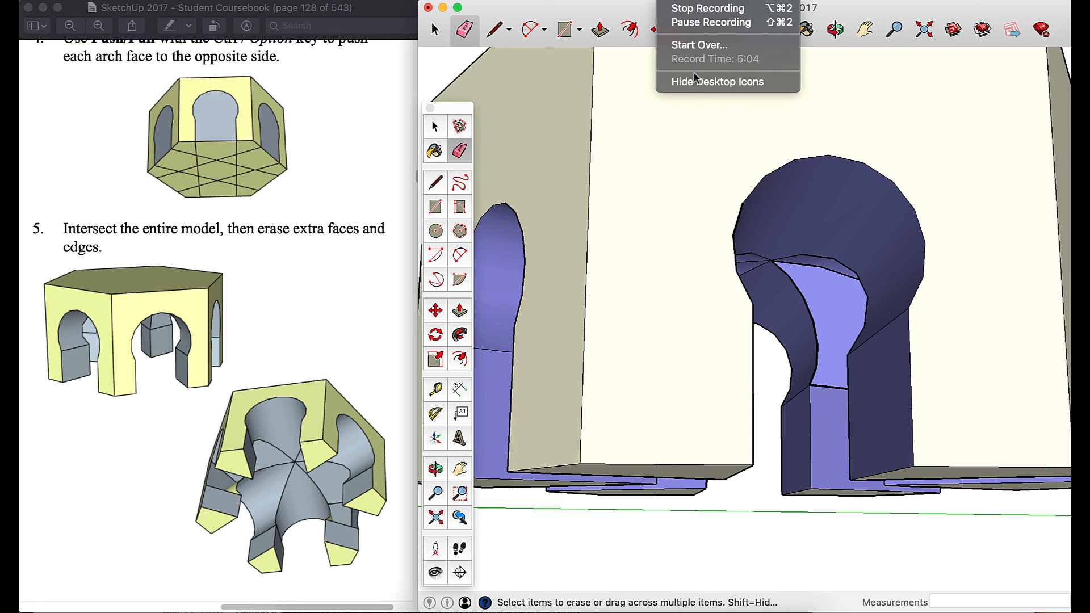
pyautogui.click(707, 8)
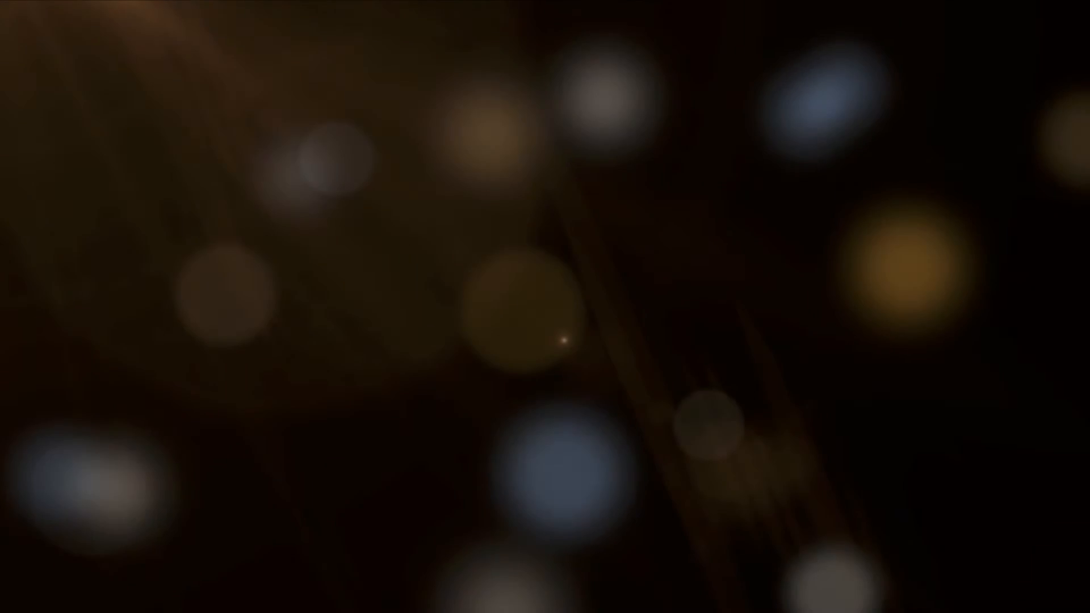